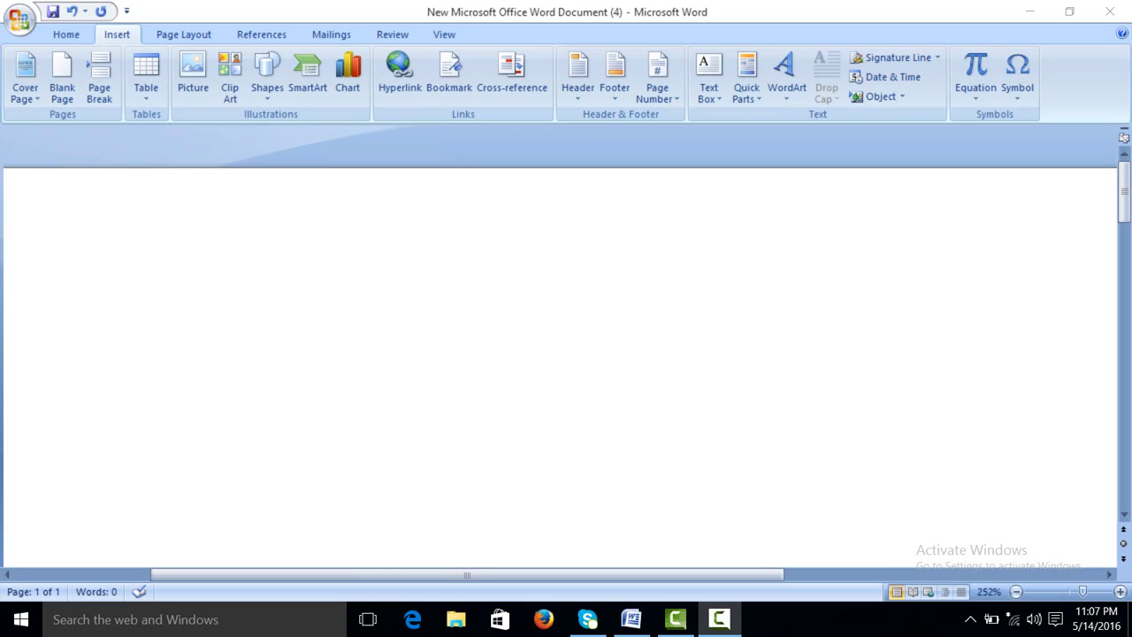
# Insert the built-in Tiles cover page into the blank document.
pyautogui.click(25, 80)
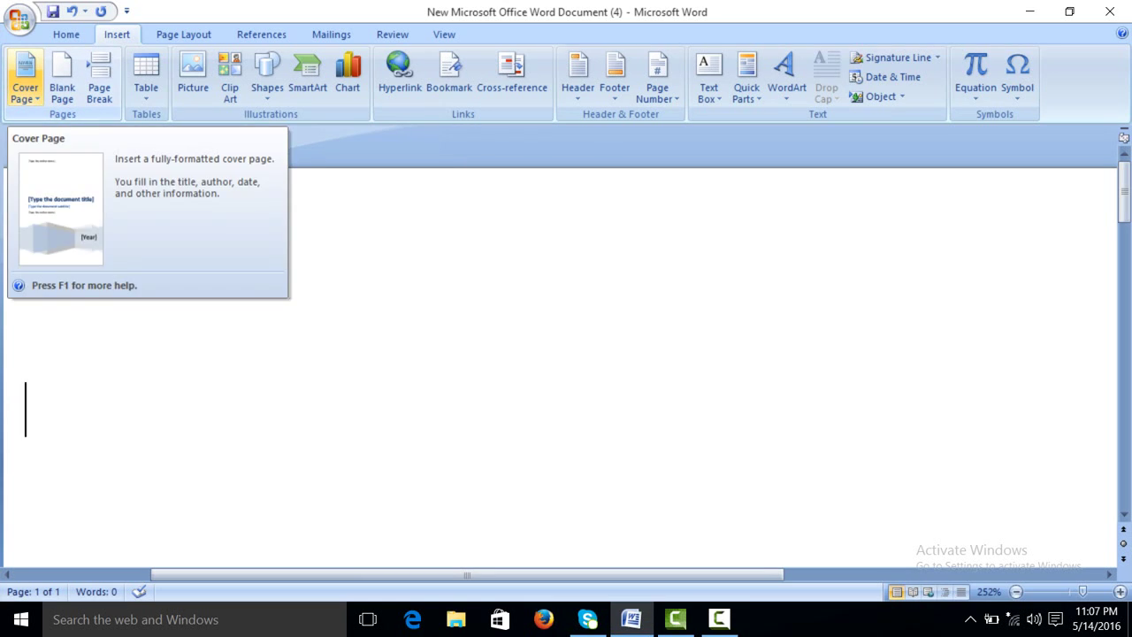
pyautogui.click(25, 77)
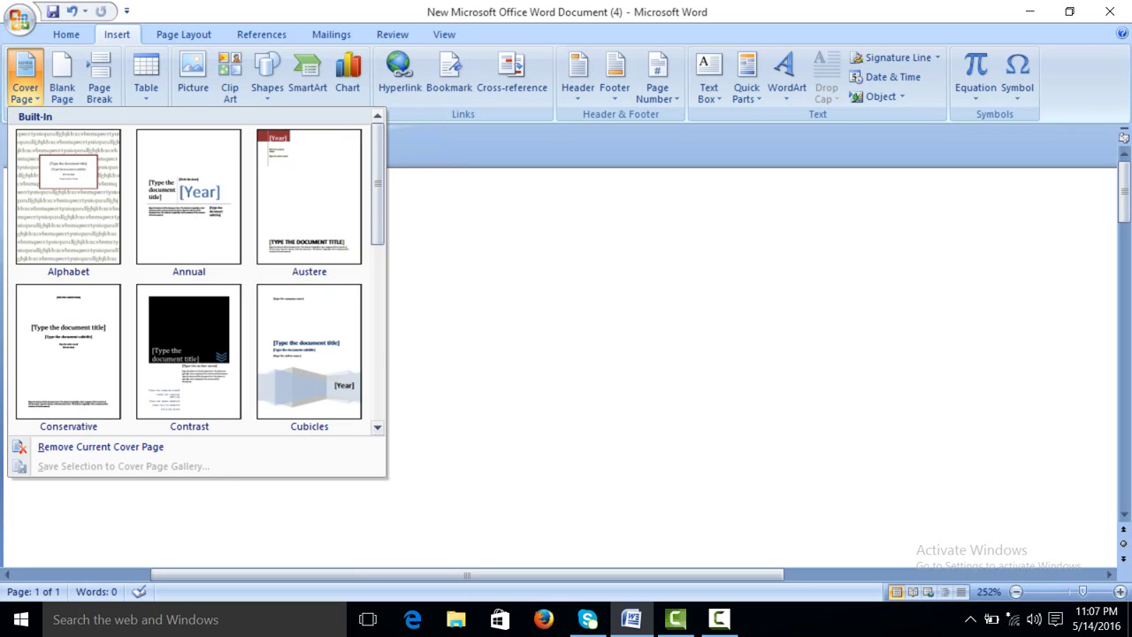
pyautogui.scroll(-1, 196, 274)
pyautogui.scroll(-2, 197, 275)
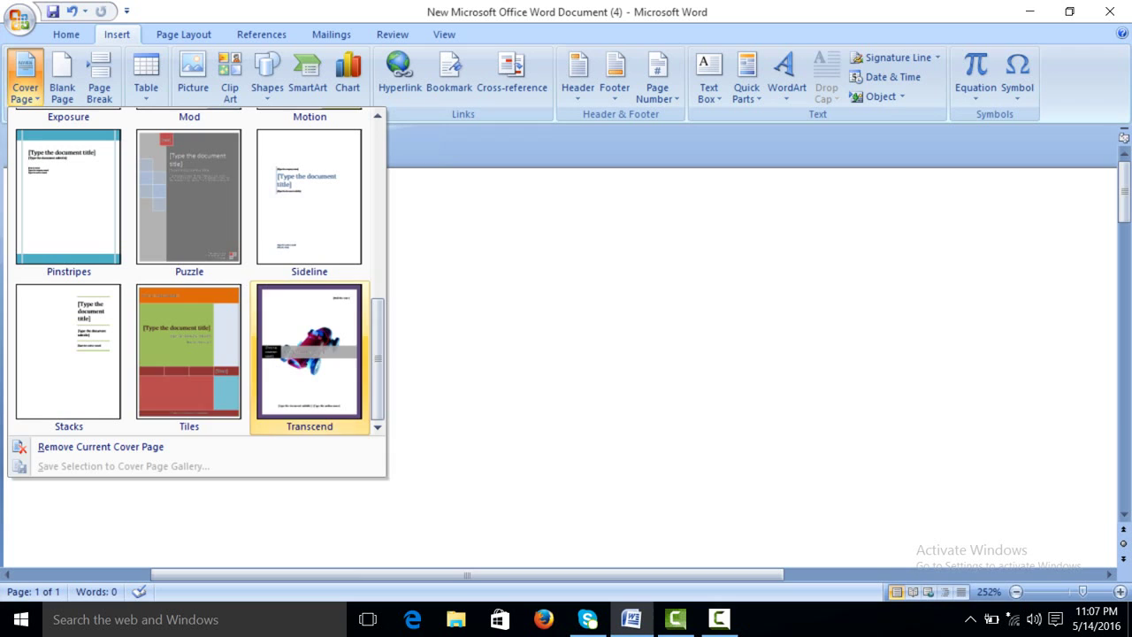
pyautogui.click(188, 351)
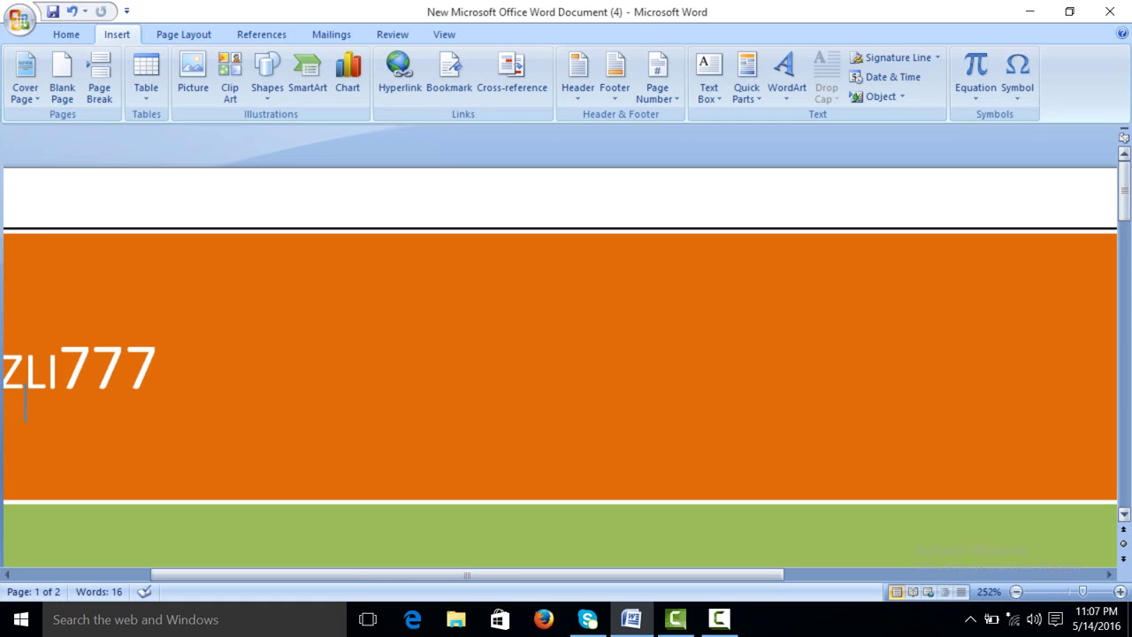
# Fill in the cover page's title placeholder with "Institute of professional Accountants (IPA)".
pyautogui.moveTo(1125, 201); pyautogui.dragTo(1125, 220)
pyautogui.click(655, 290)
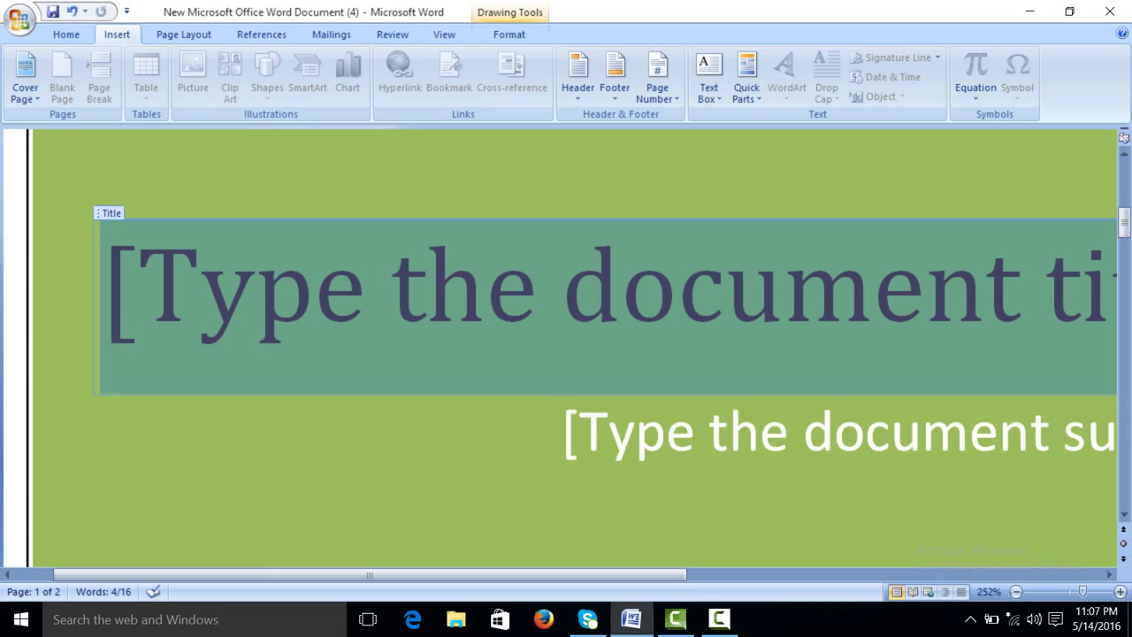
pyautogui.write('Ins')
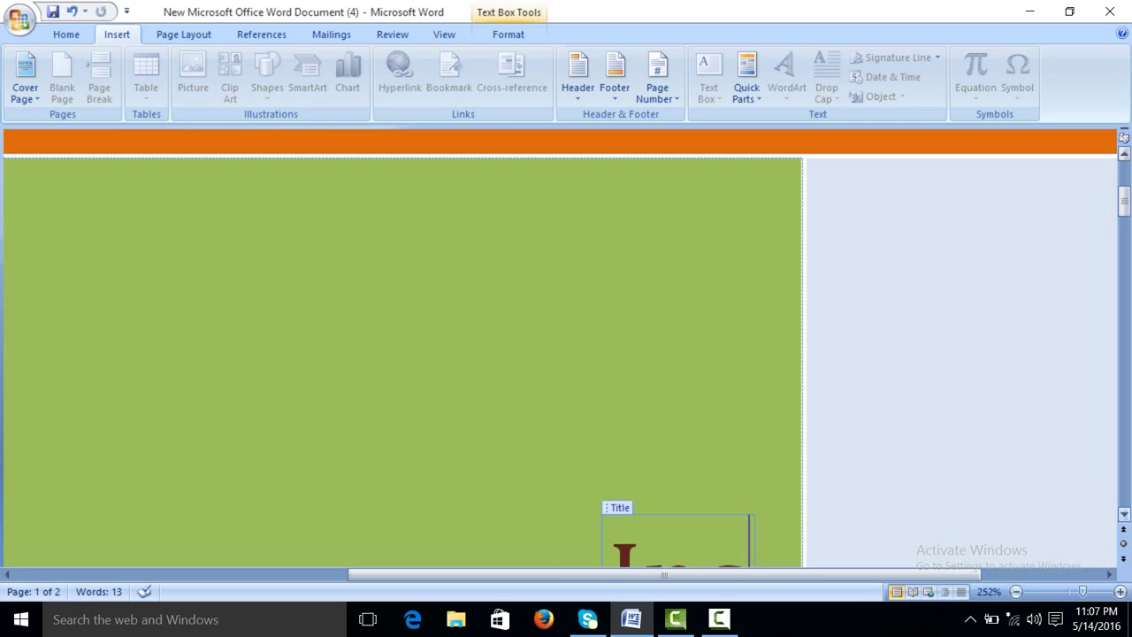
pyautogui.click(1124, 514)
pyautogui.click(1124, 514)
pyautogui.click(1124, 514)
pyautogui.click(1124, 514)
pyautogui.click(1125, 514)
pyautogui.click(1125, 514)
pyautogui.scroll(-6, 1124, 522)
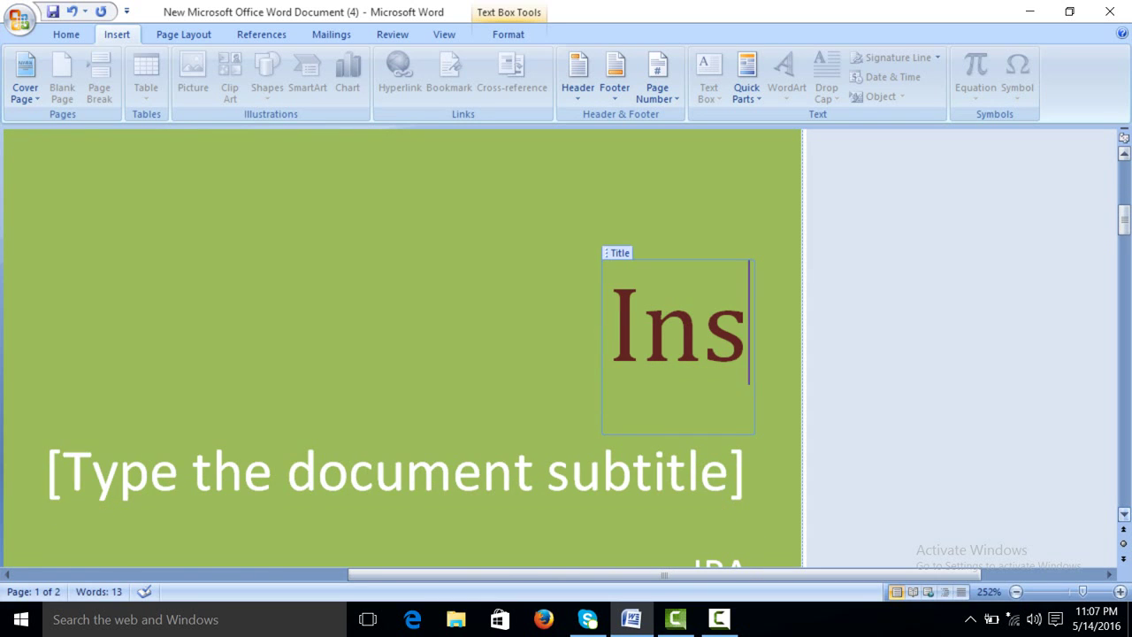
pyautogui.write('titute')
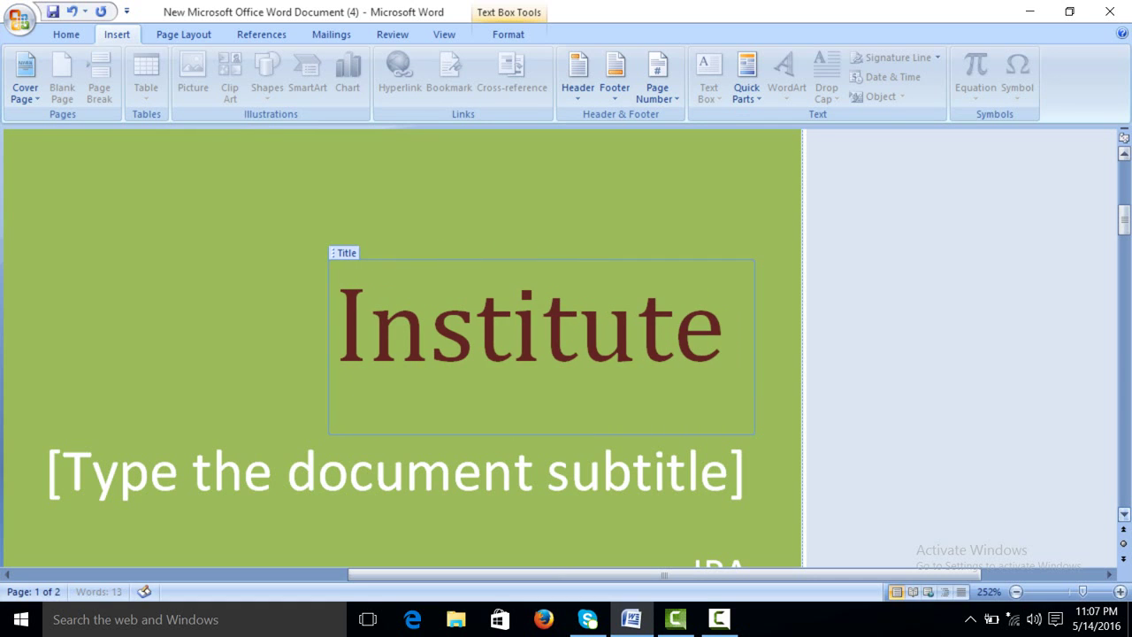
pyautogui.write(' of profe')
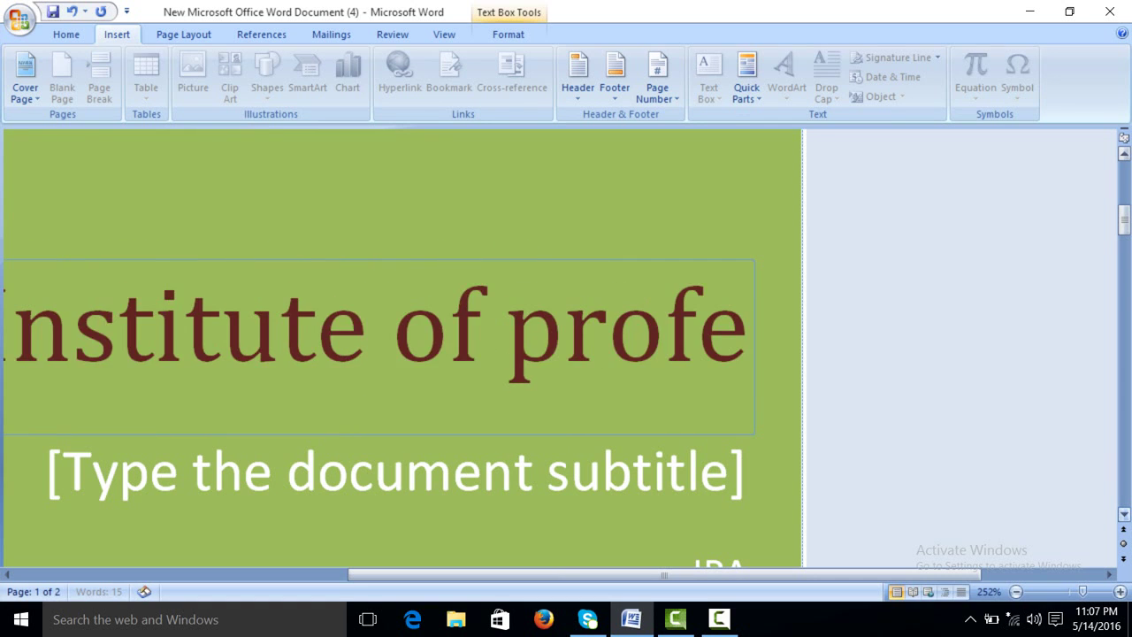
pyautogui.write('ssional')
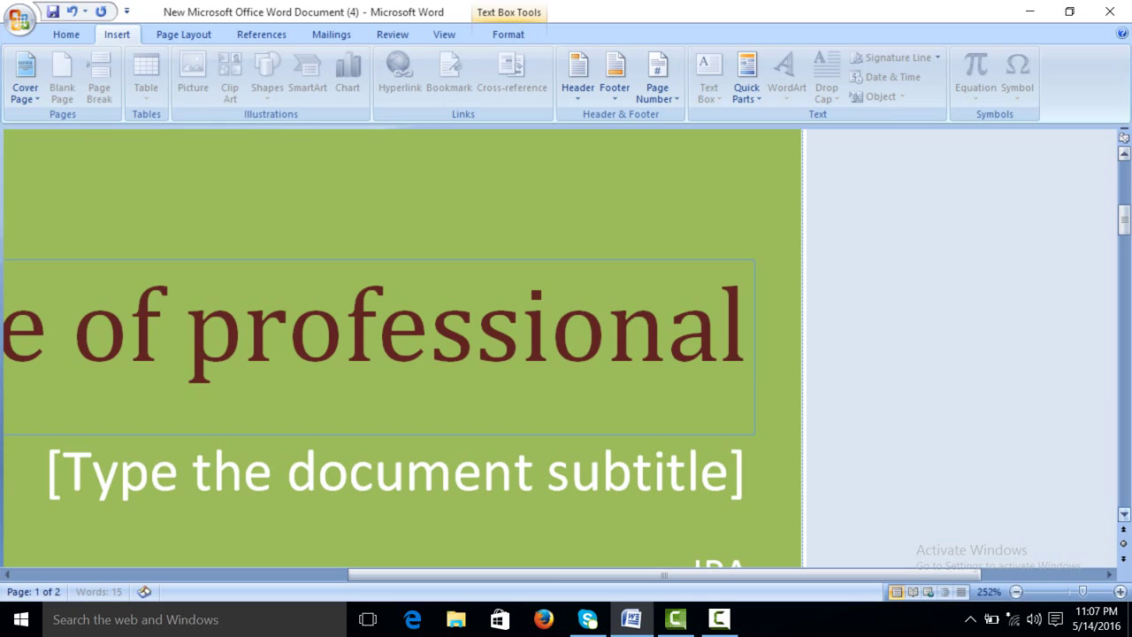
pyautogui.write(' Ac')
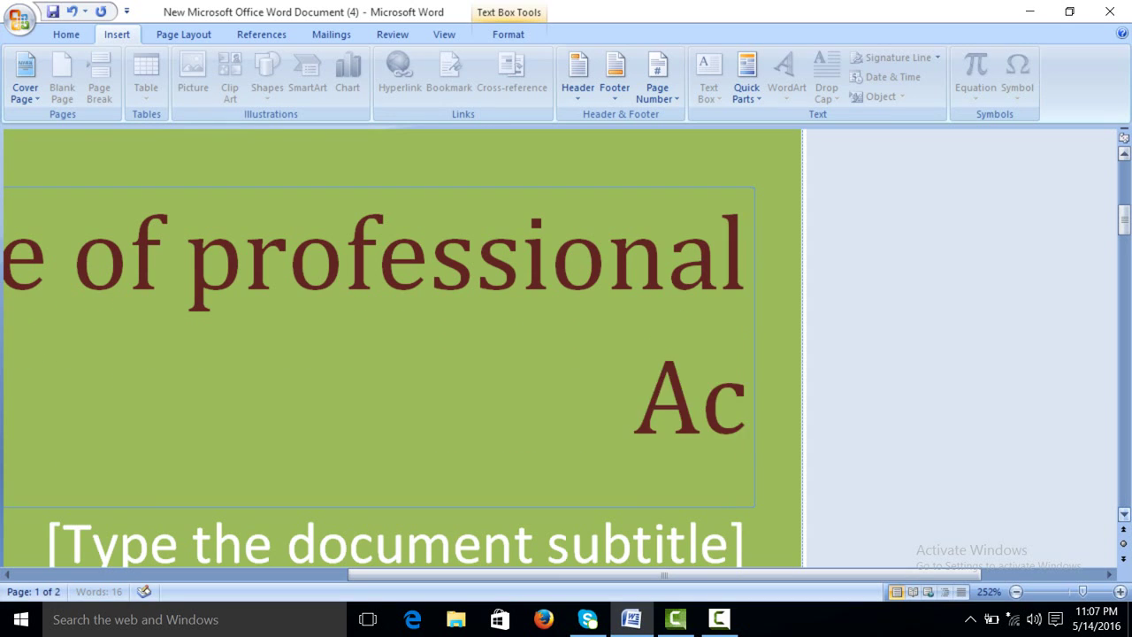
pyautogui.write('countants')
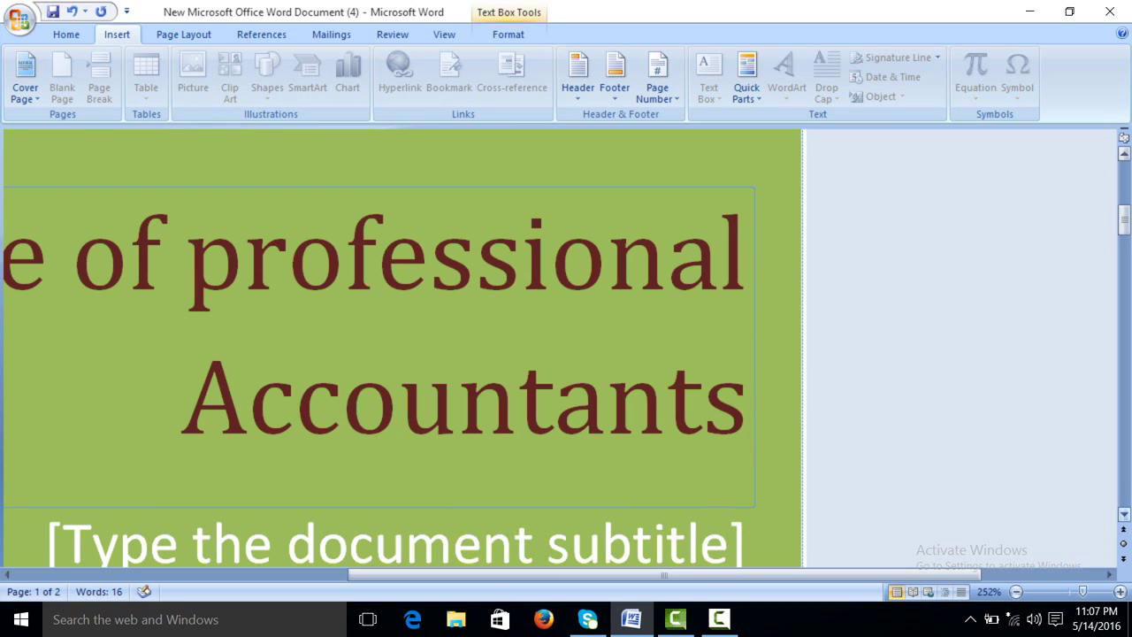
pyautogui.write(' *')
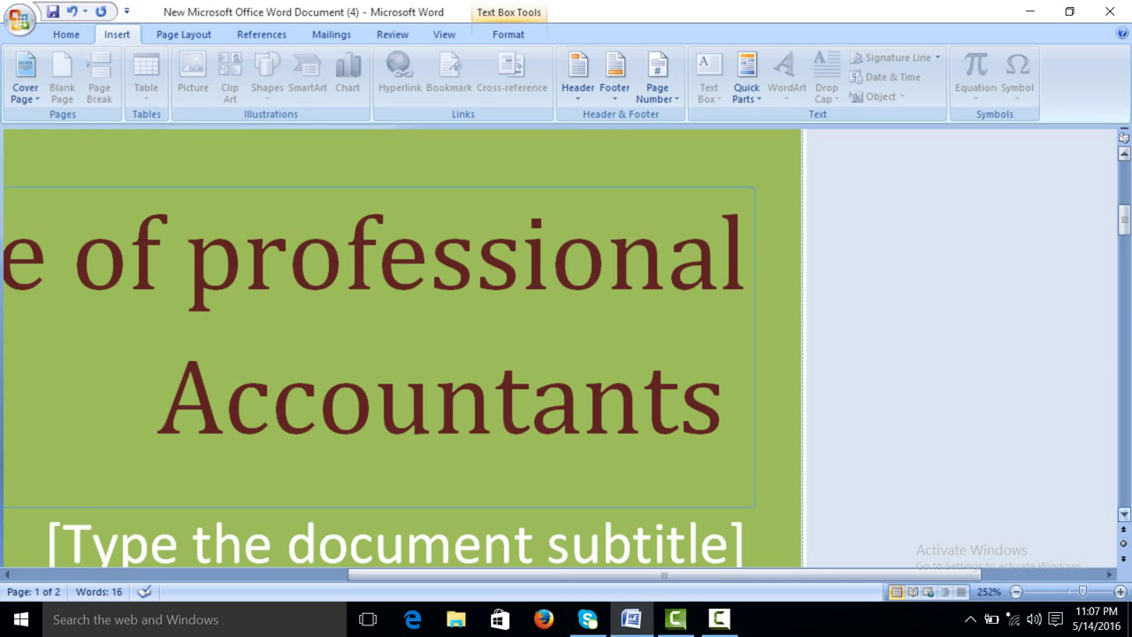
pyautogui.press('BackSpace')
pyautogui.write('(')
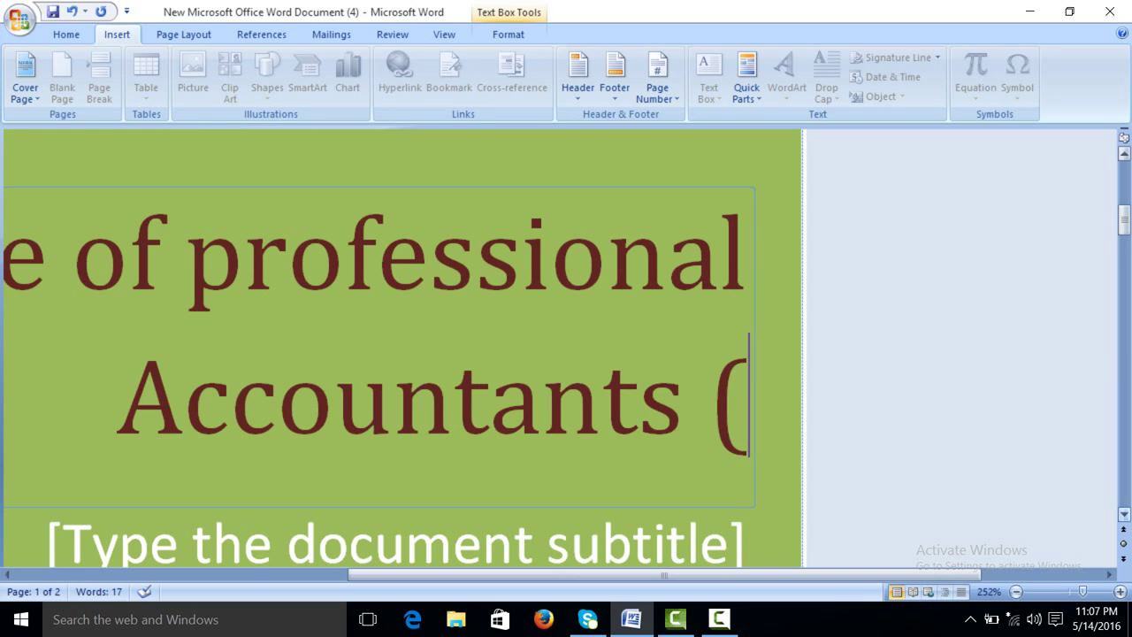
pyautogui.write('IPA')
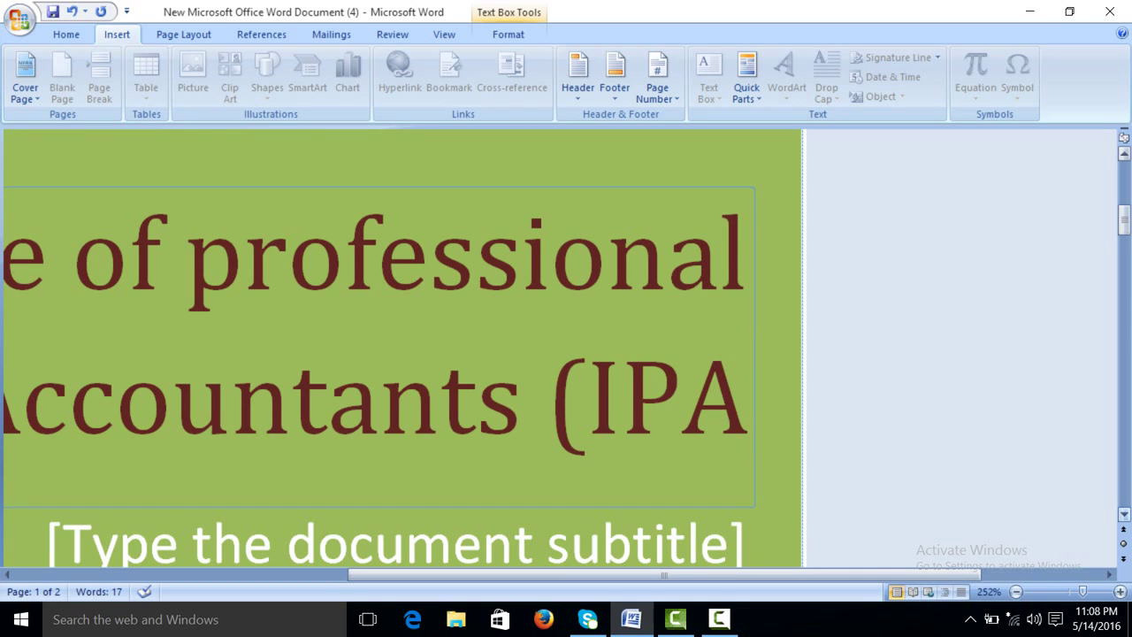
pyautogui.write(')')
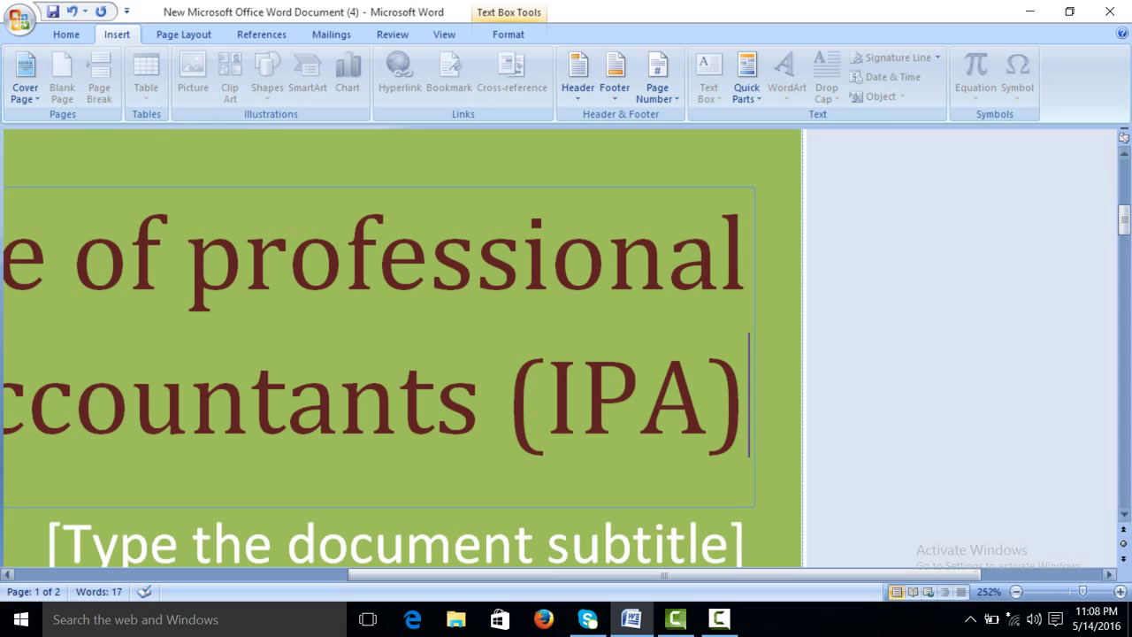
# Fill in the cover page's subtitle placeholder with "A Career with unlimited possibilite".
pyautogui.click(396, 544)
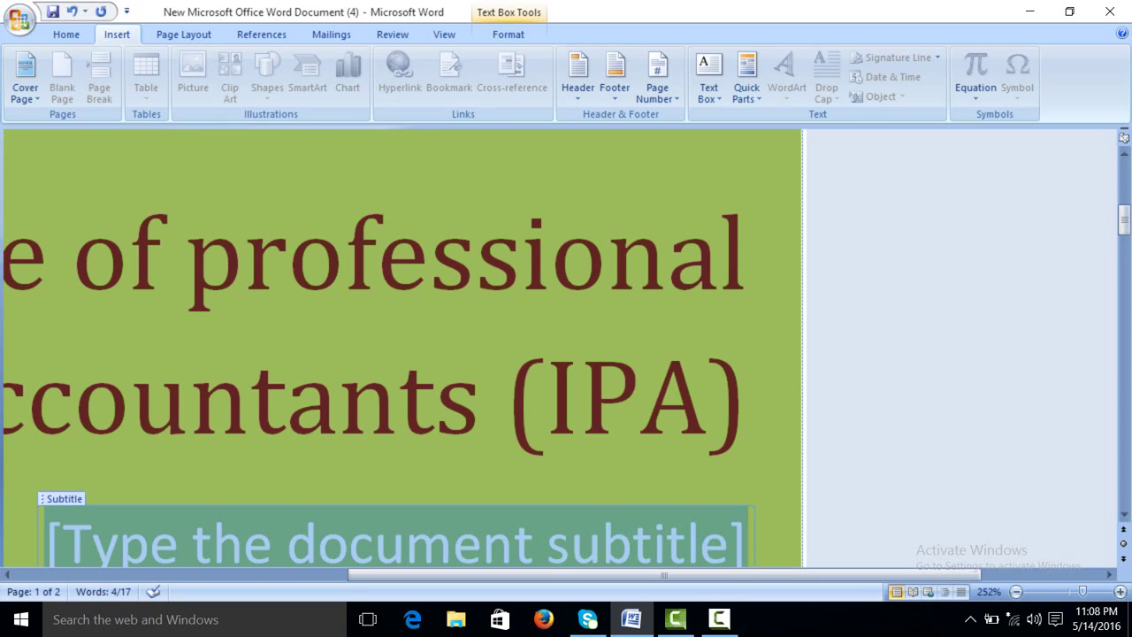
pyautogui.write('a')
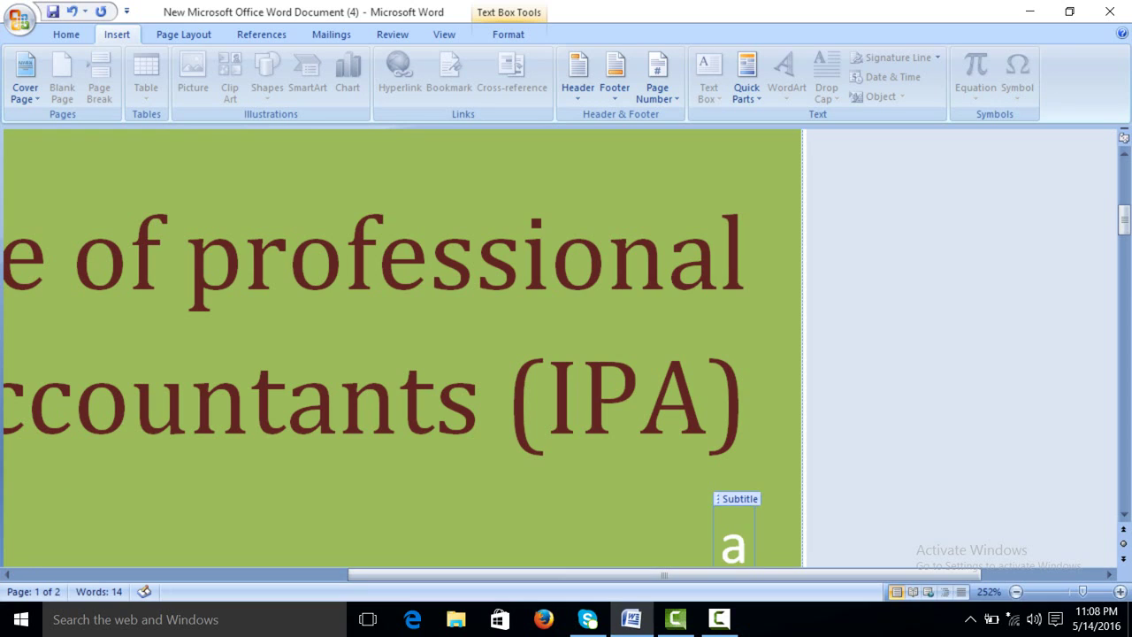
pyautogui.press('BackSpace')
pyautogui.write('A CA')
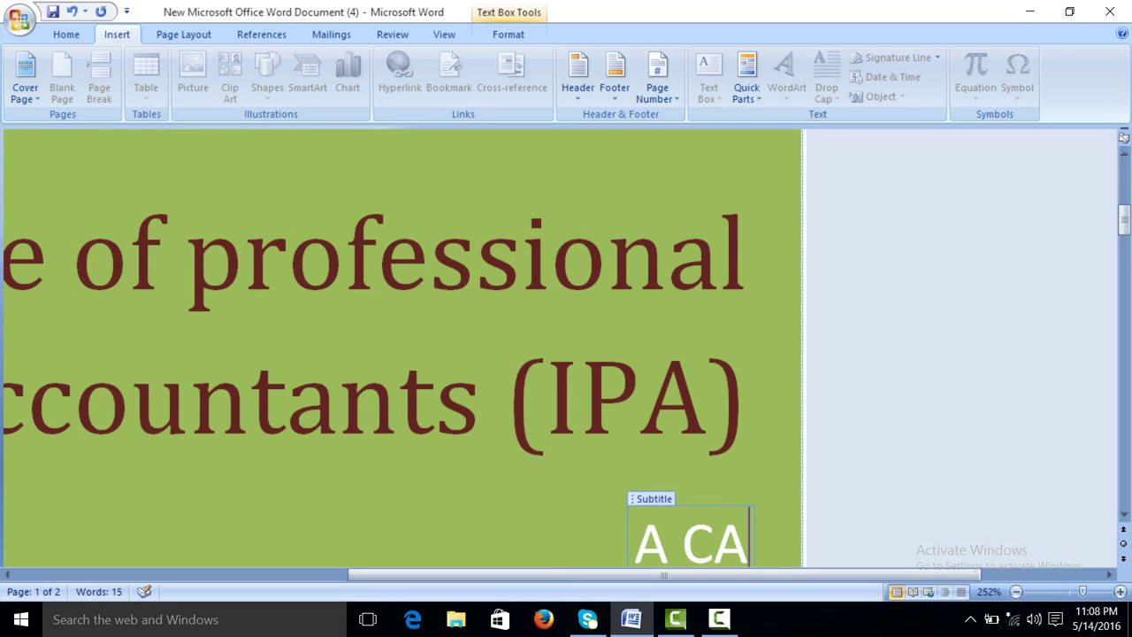
pyautogui.press('BackSpace')
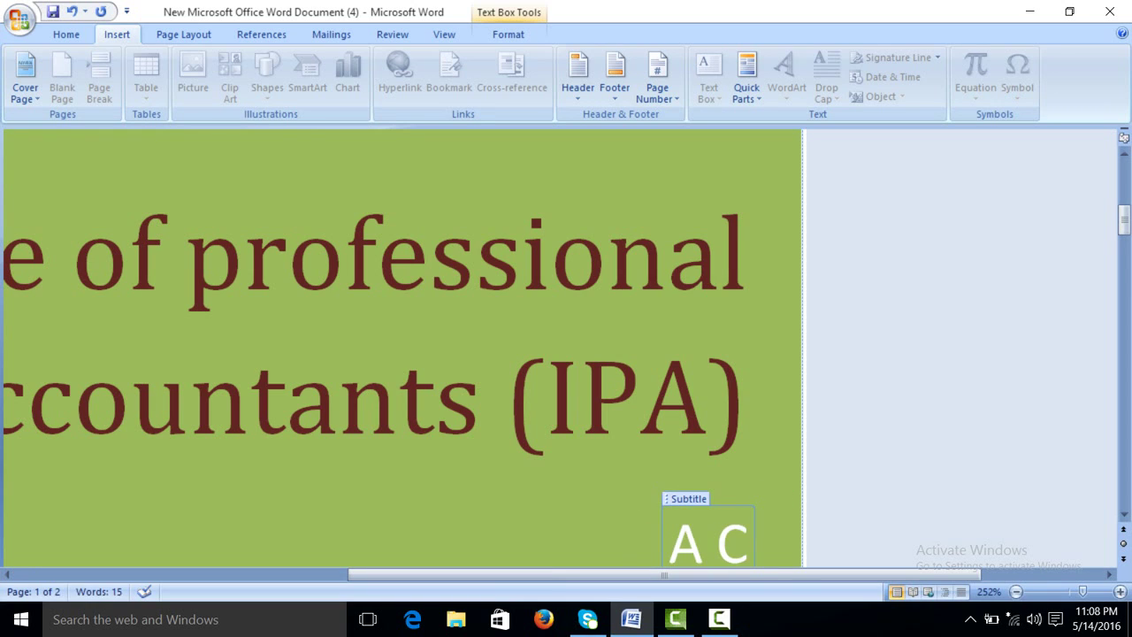
pyautogui.write('r')
pyautogui.press('BackSpace')
pyautogui.write('areet')
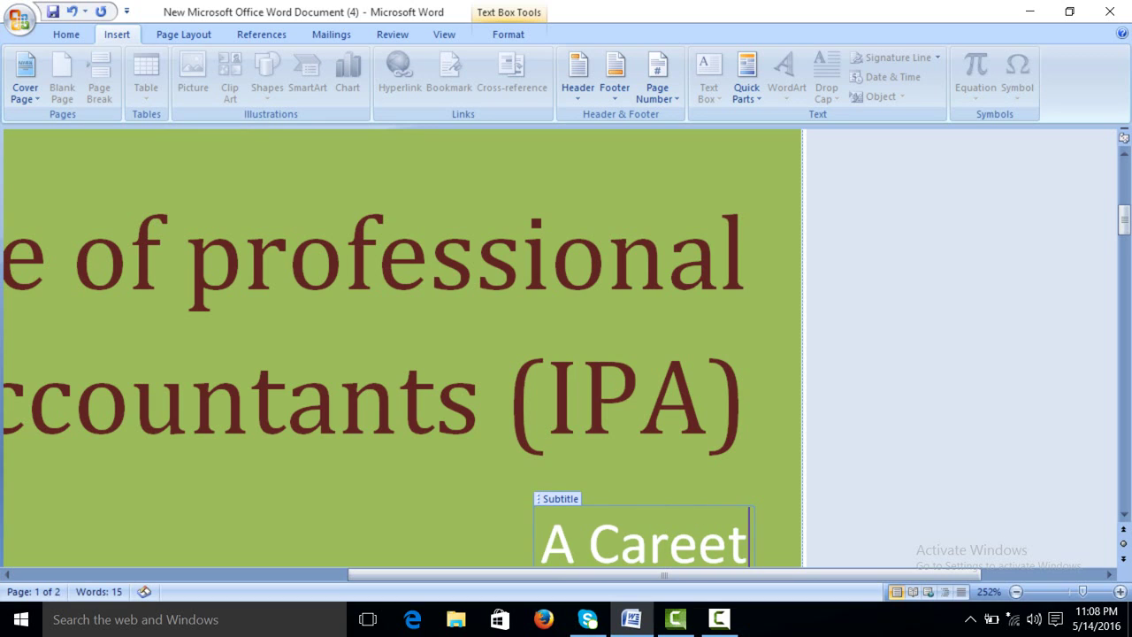
pyautogui.press('BackSpace')
pyautogui.write('r wit')
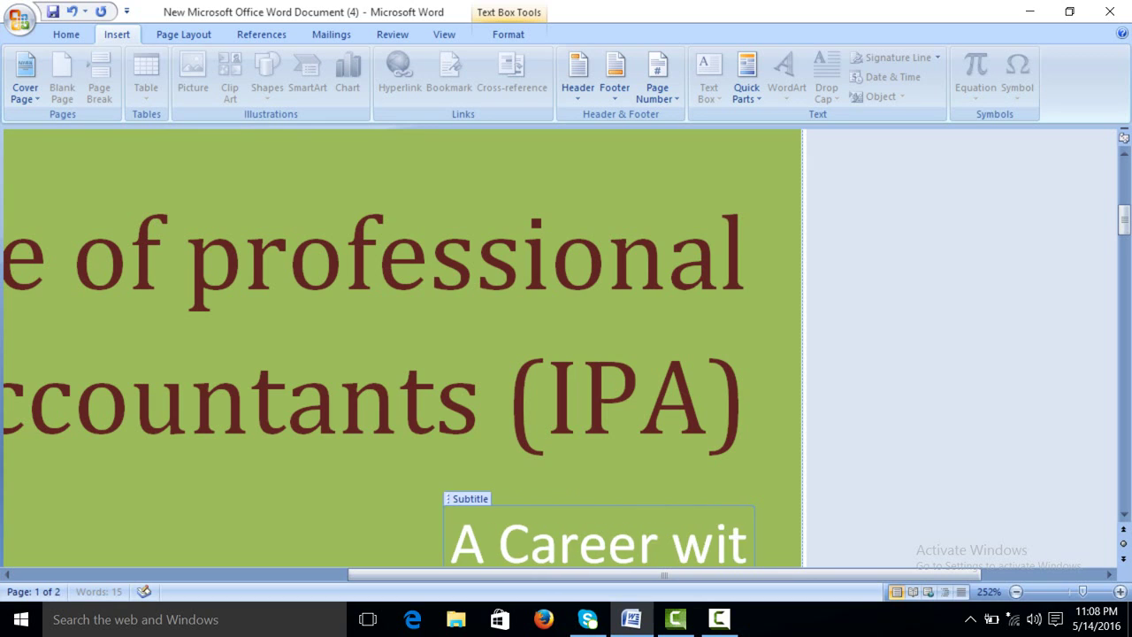
pyautogui.write('h unli')
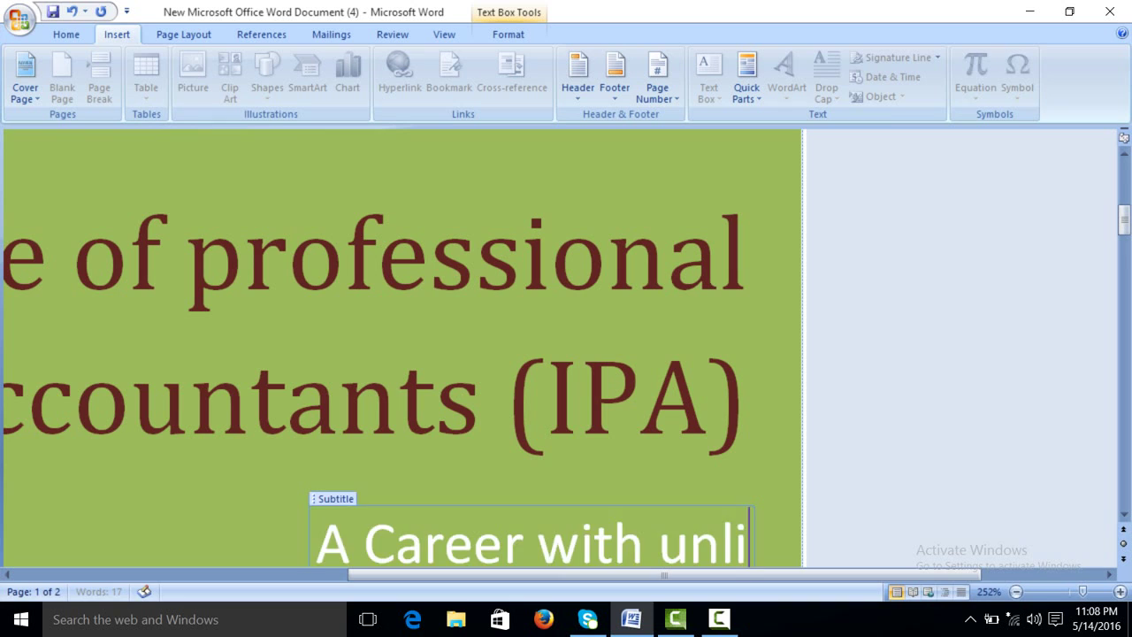
pyautogui.write('mited po')
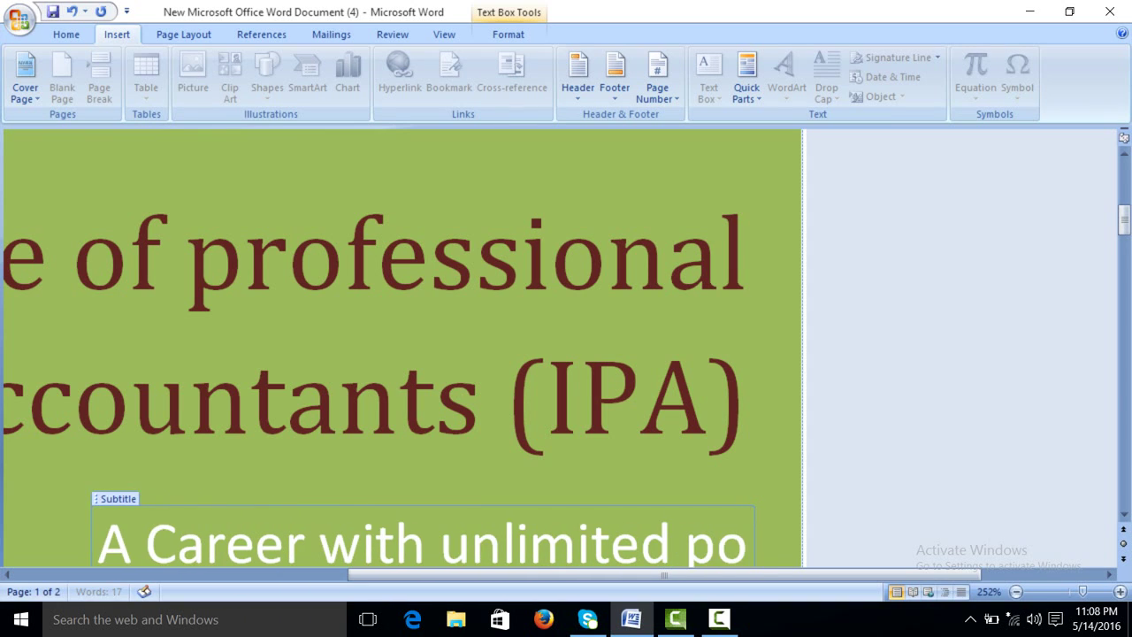
pyautogui.write('ssibilite')
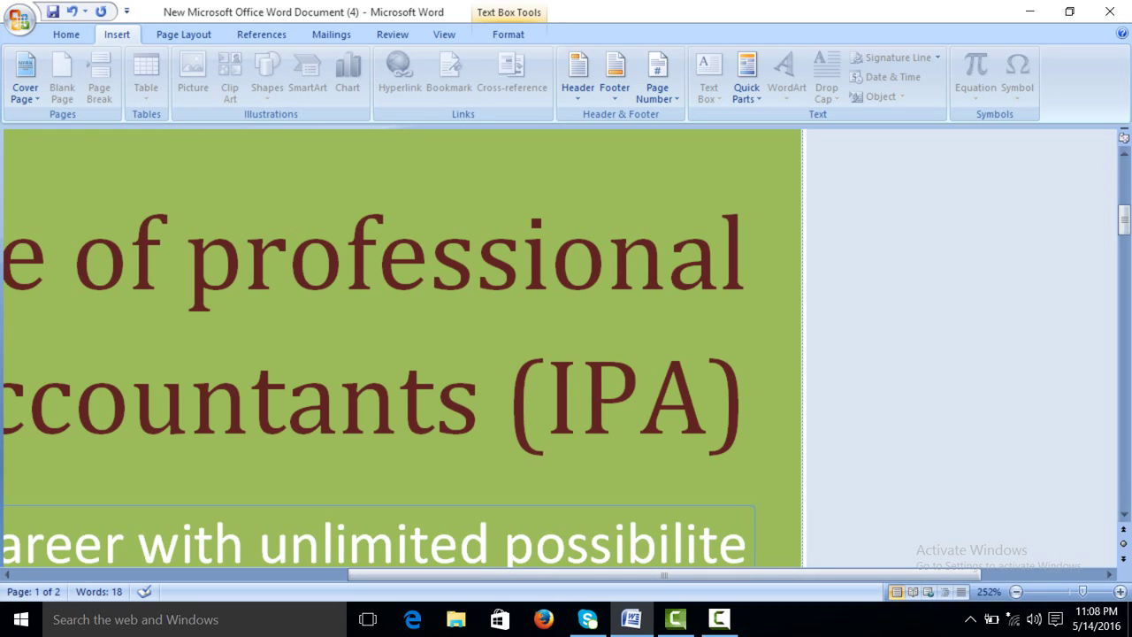
# Replace the company name in the cover page's orange band with "IPA".
pyautogui.click(1058, 592)
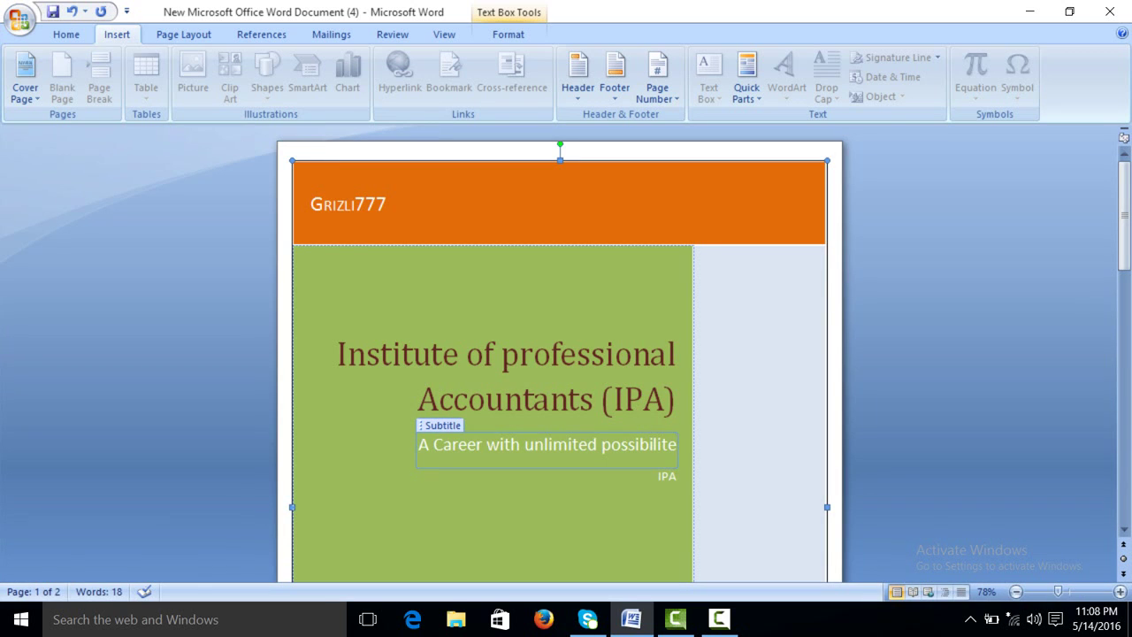
pyautogui.click(443, 204)
pyautogui.click(443, 203)
pyautogui.hotkey('ctrl', 'a')
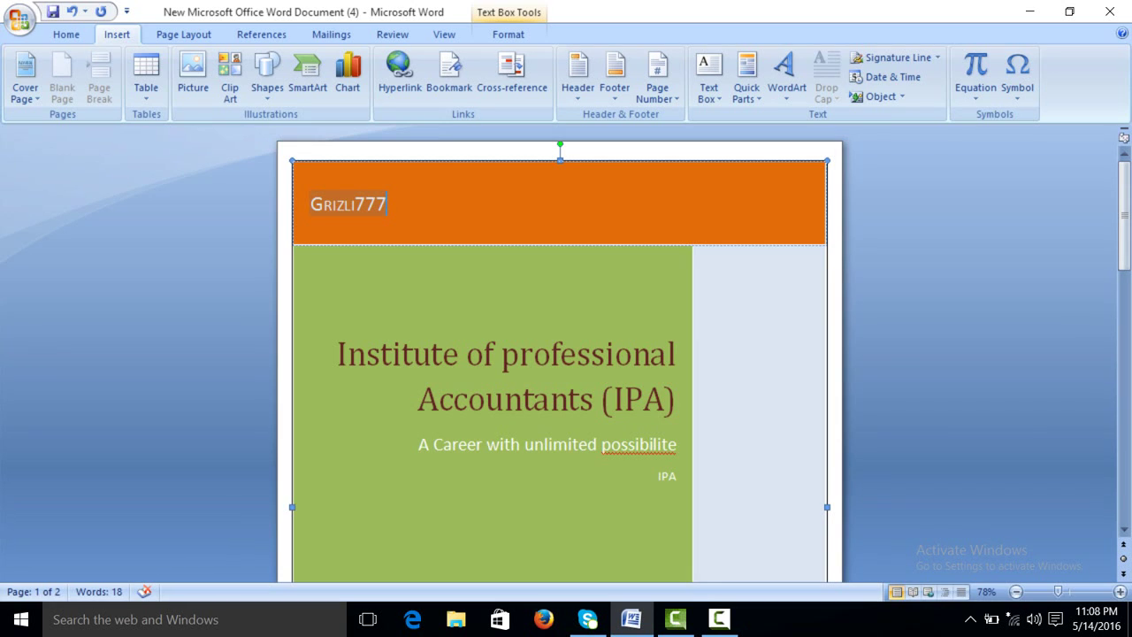
pyautogui.press('BackSpace')
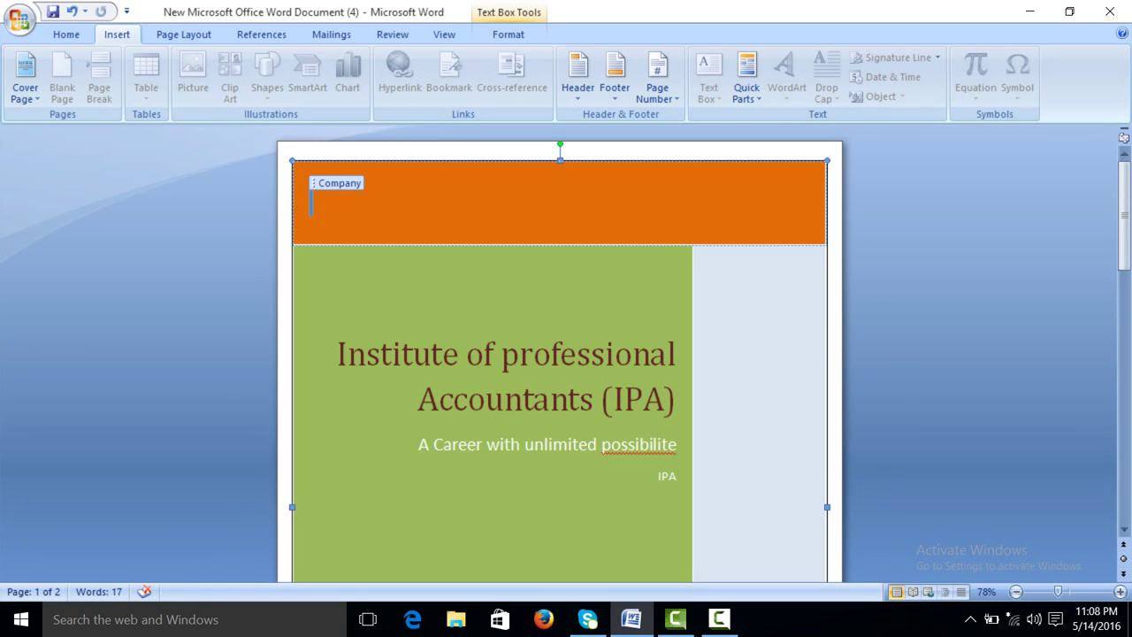
pyautogui.write('IPA')
pyautogui.keyDown('ctrl'); pyautogui.scroll(1, 563, 361); pyautogui.keyUp('ctrl')
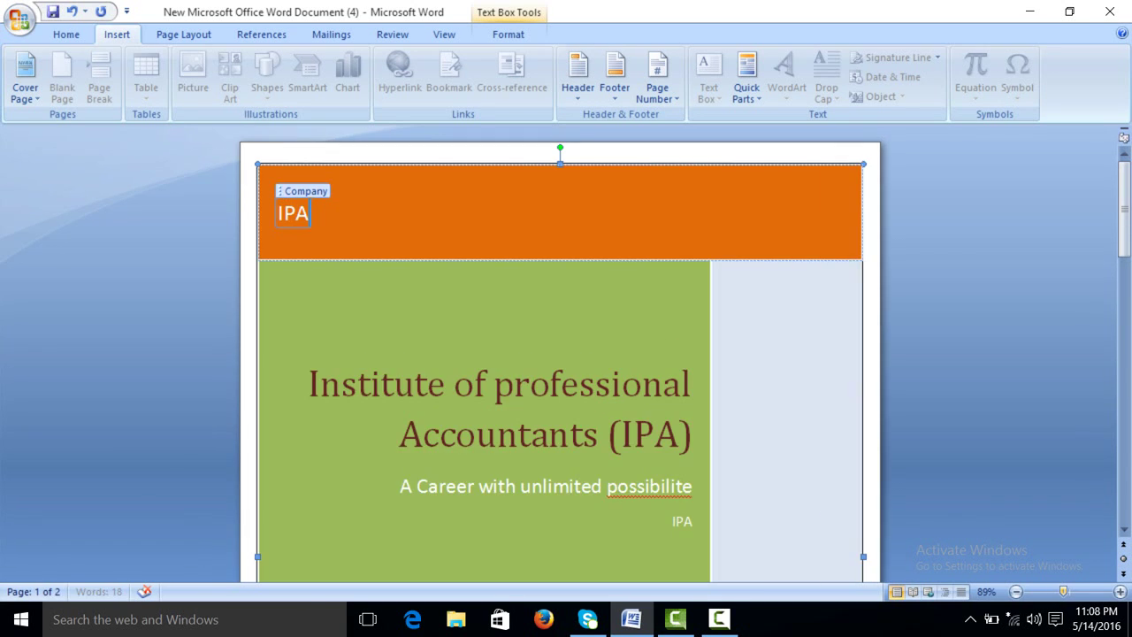
# Place the text cursor at the end of the cover page's subtitle.
pyautogui.moveTo(1124, 223); pyautogui.dragTo(1124, 261)
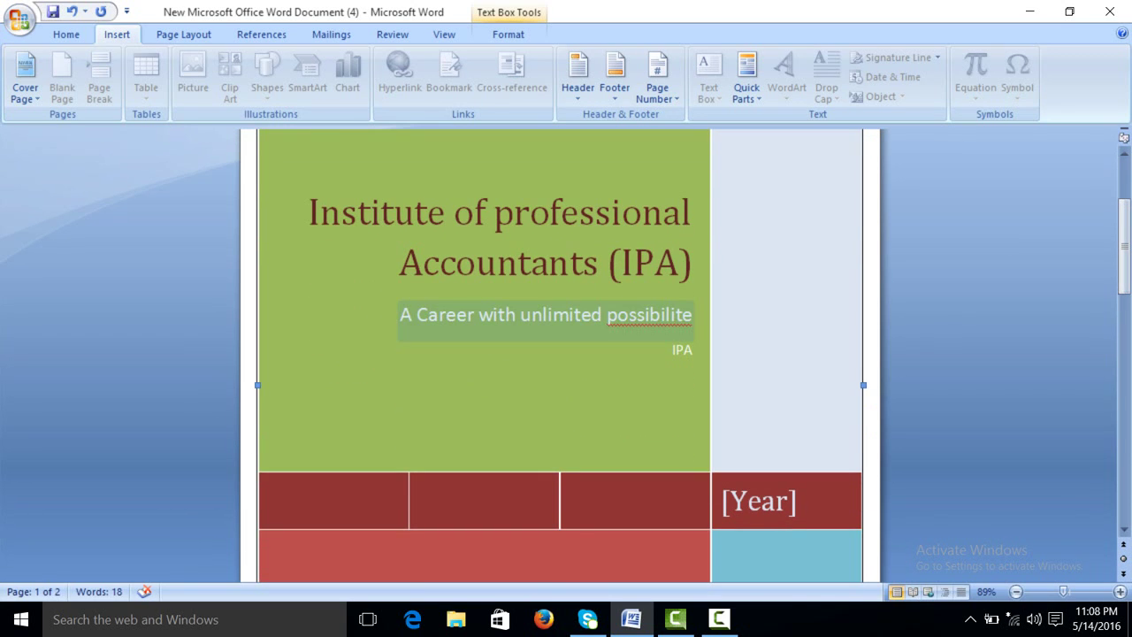
pyautogui.click(689, 317)
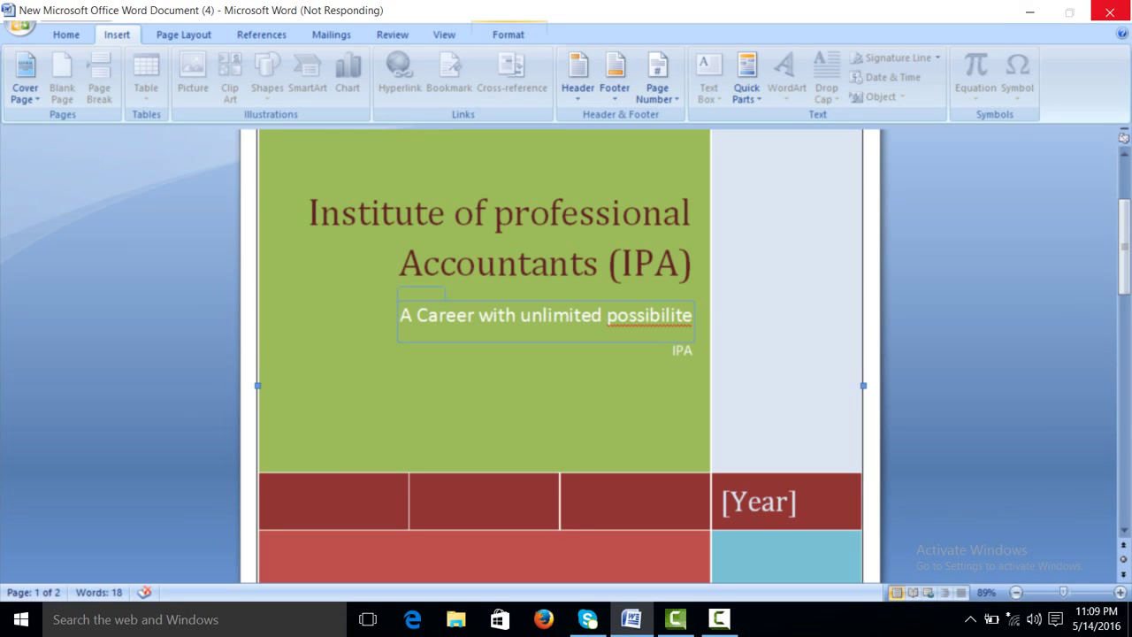
# Minimize the document window and refresh the desktop.
pyautogui.click(1030, 10)
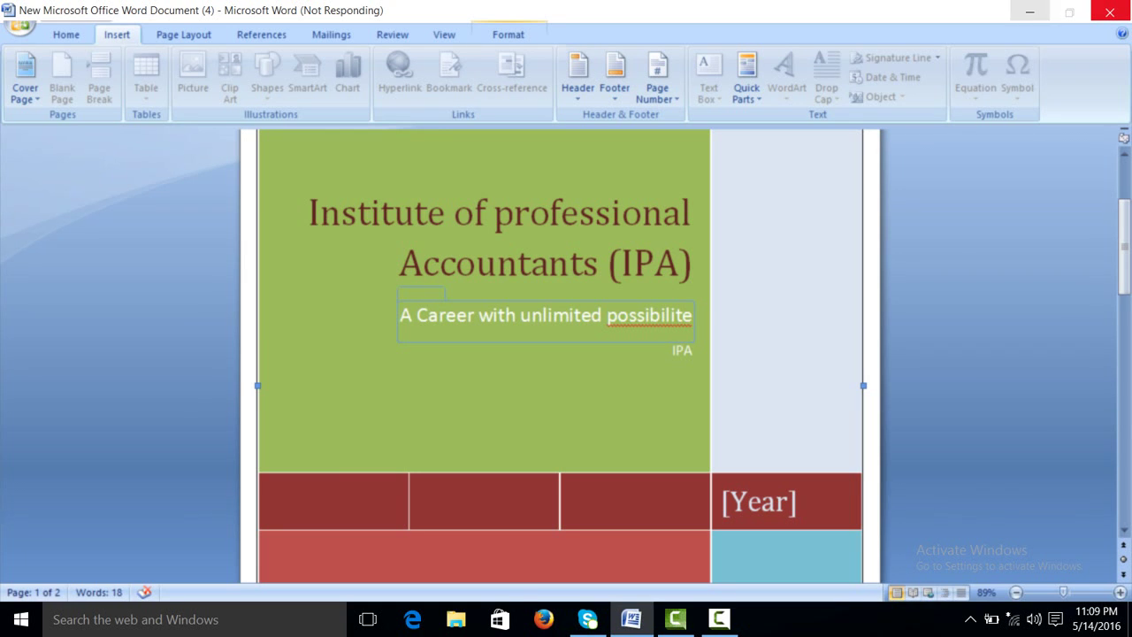
pyautogui.rightClick(893, 180)
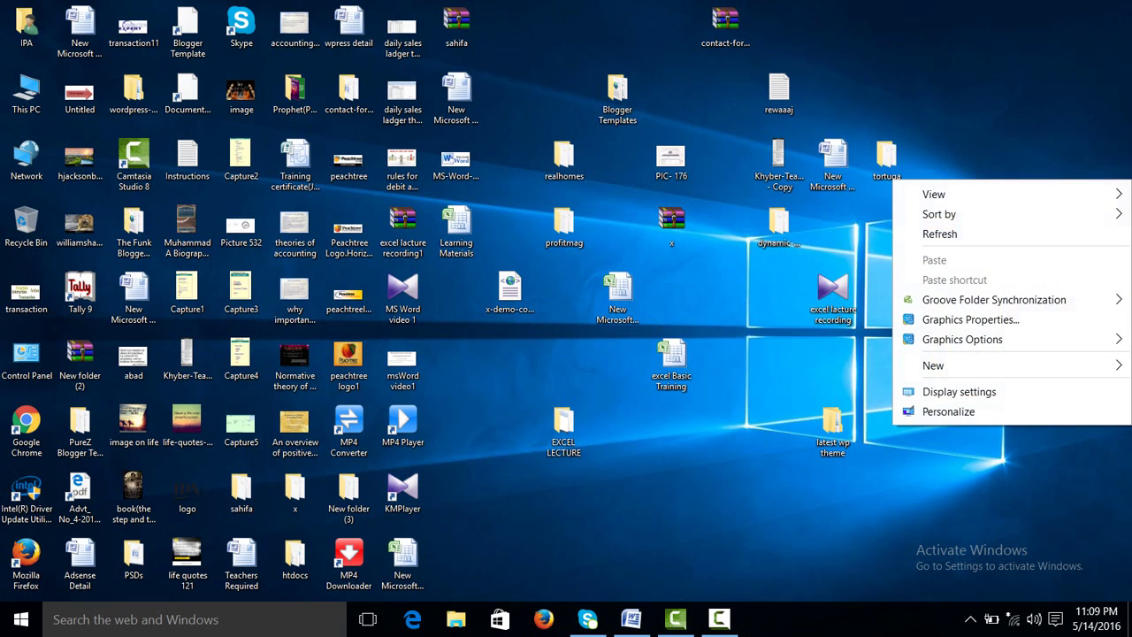
pyautogui.click(940, 234)
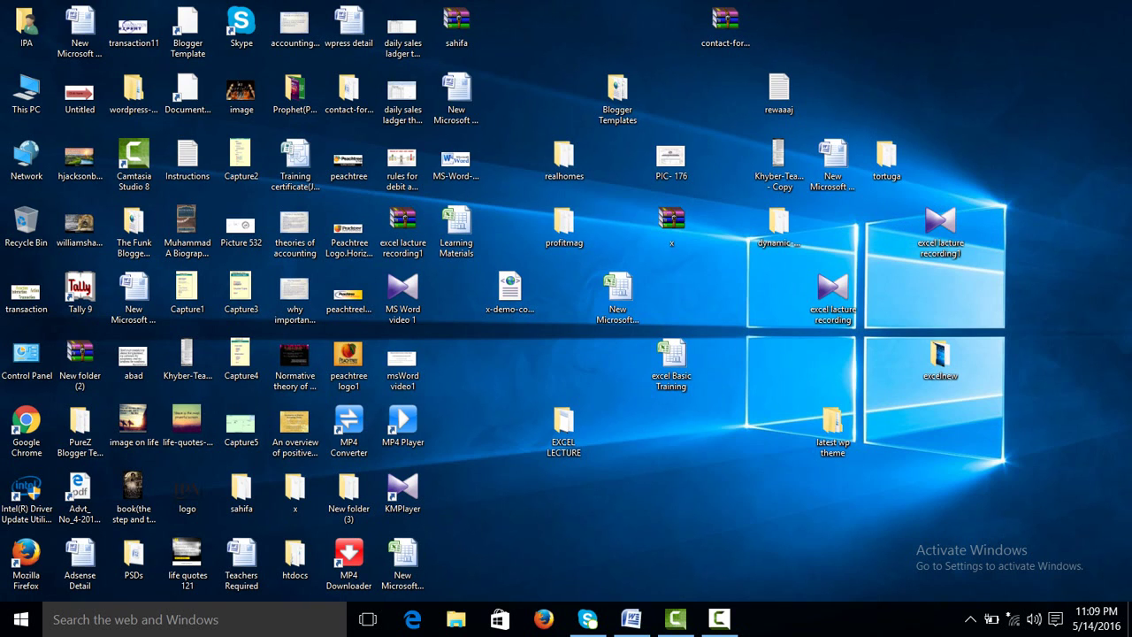
pyautogui.click(719, 618)
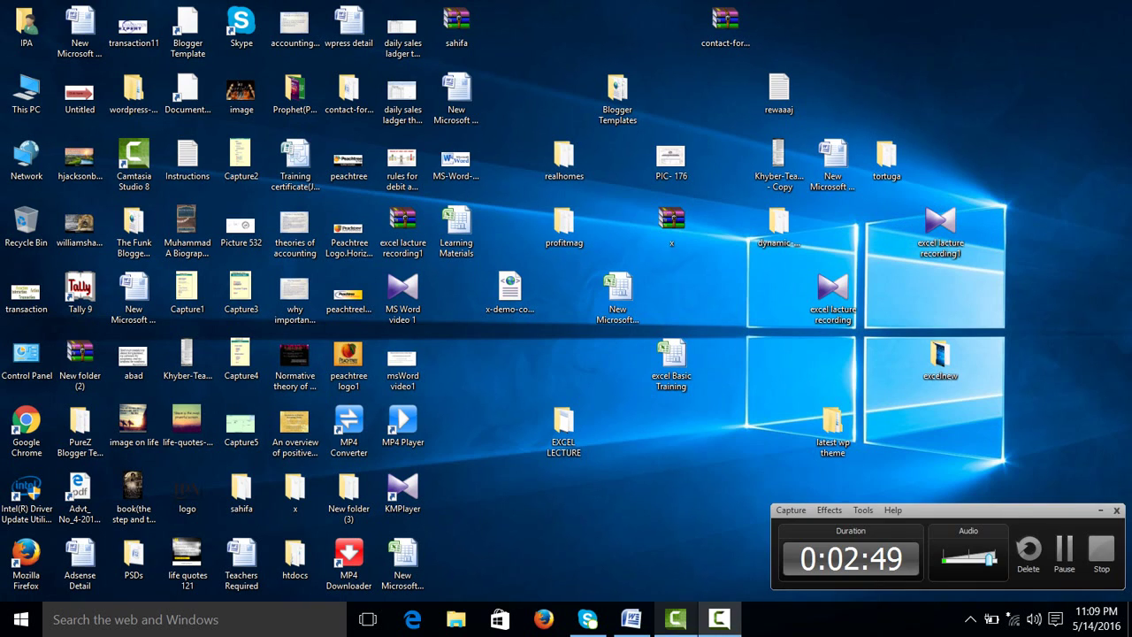
# Switch back to the open Word document from the desktop.
pyautogui.click(719, 618)
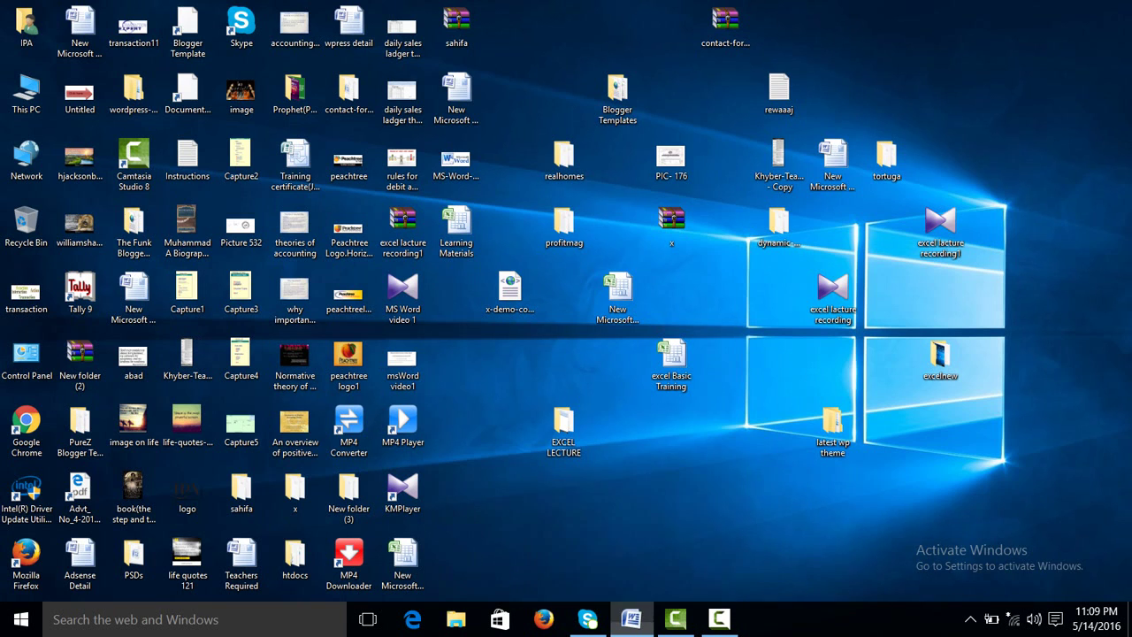
pyautogui.click(630, 619)
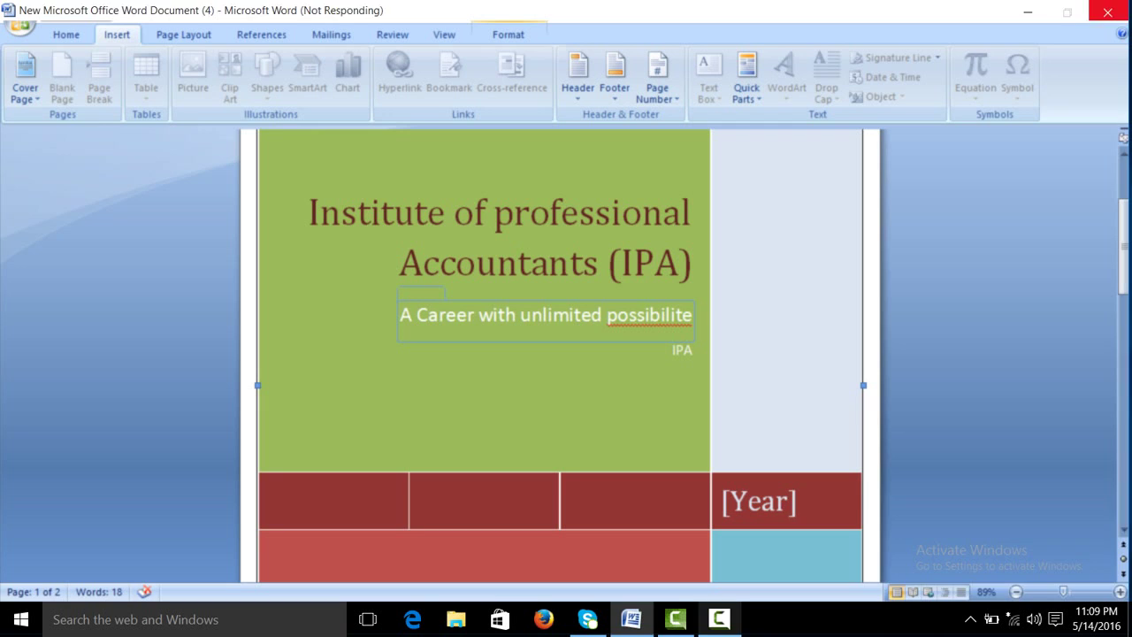
pyautogui.click(719, 618)
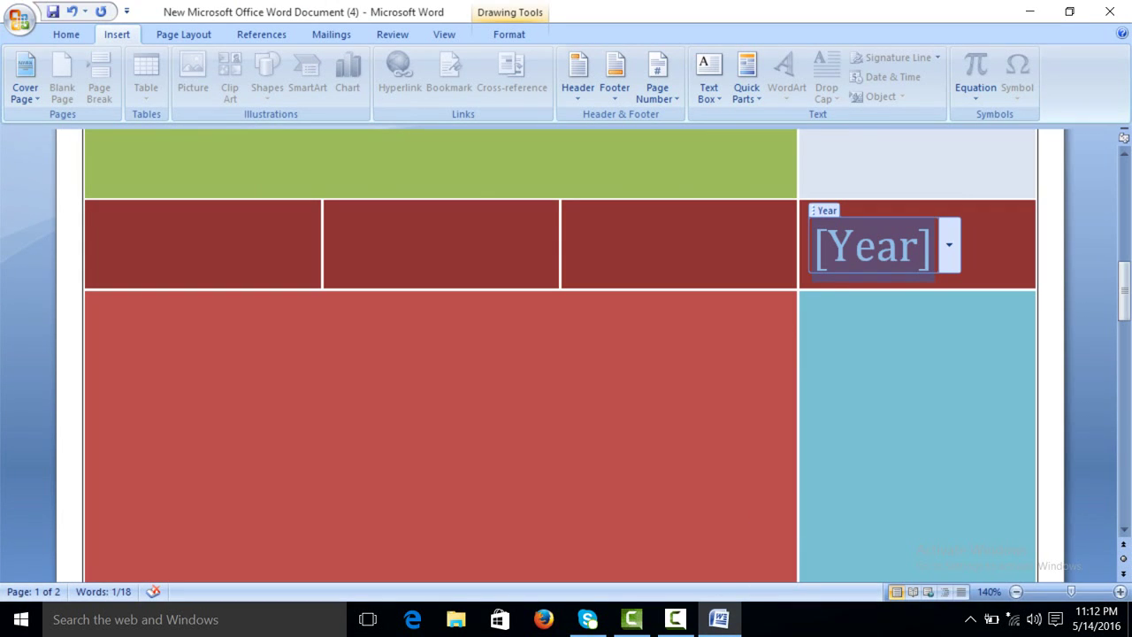
# Fill in the cover page's year placeholder with 2016 by choosing the current date.
pyautogui.click(950, 246)
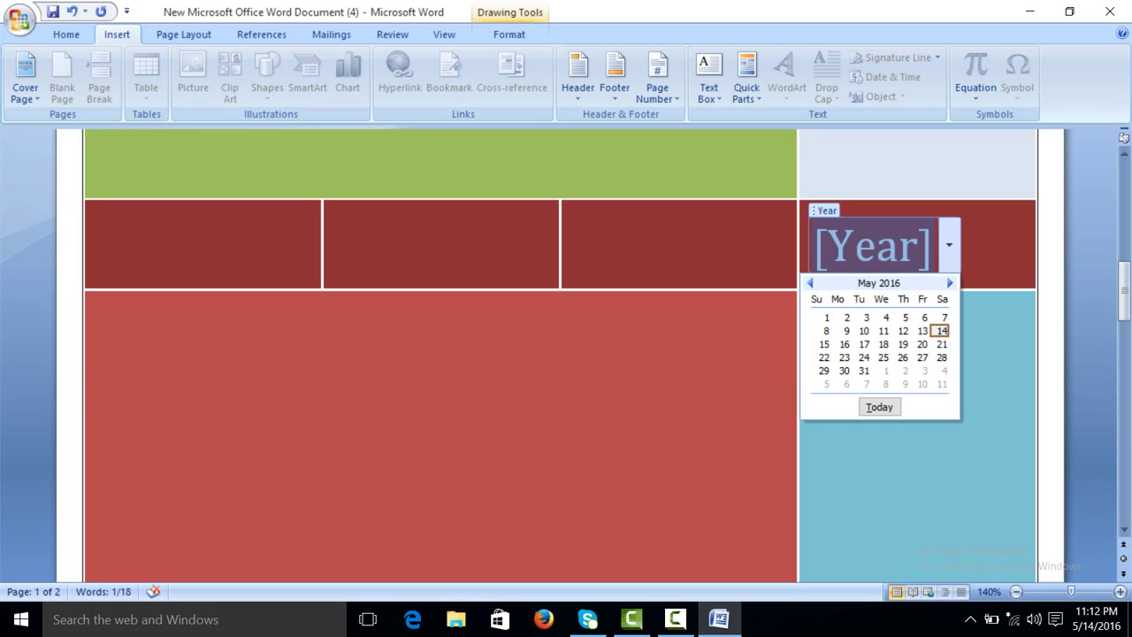
pyautogui.press('Return')
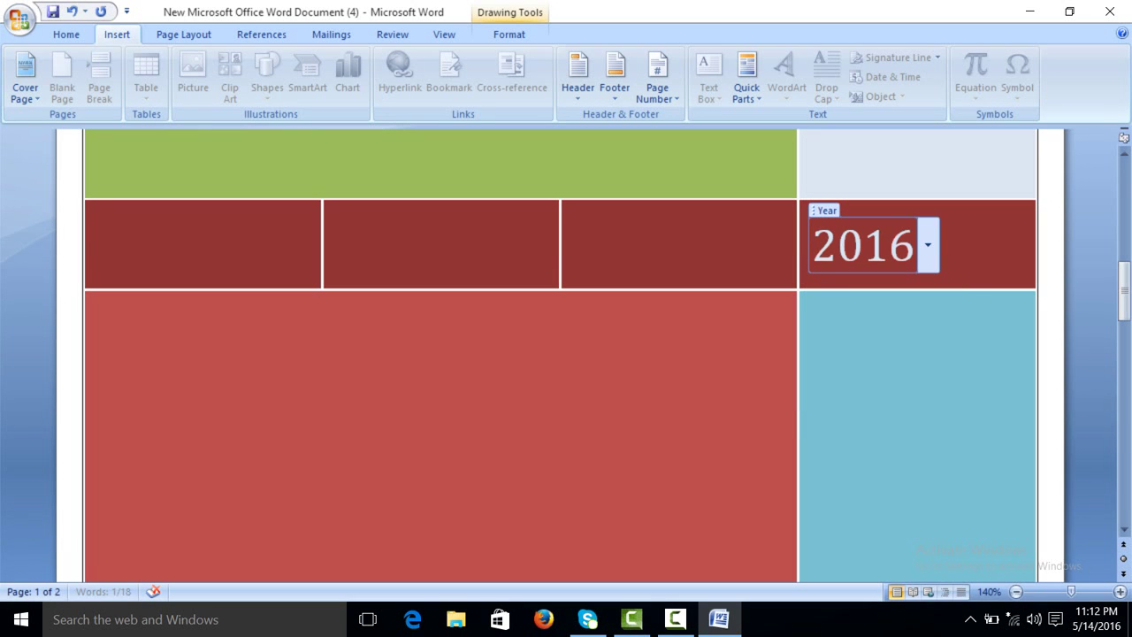
# Delete the Tiles cover page, starting from the company name in its orange band.
pyautogui.scroll(5, 561, 354)
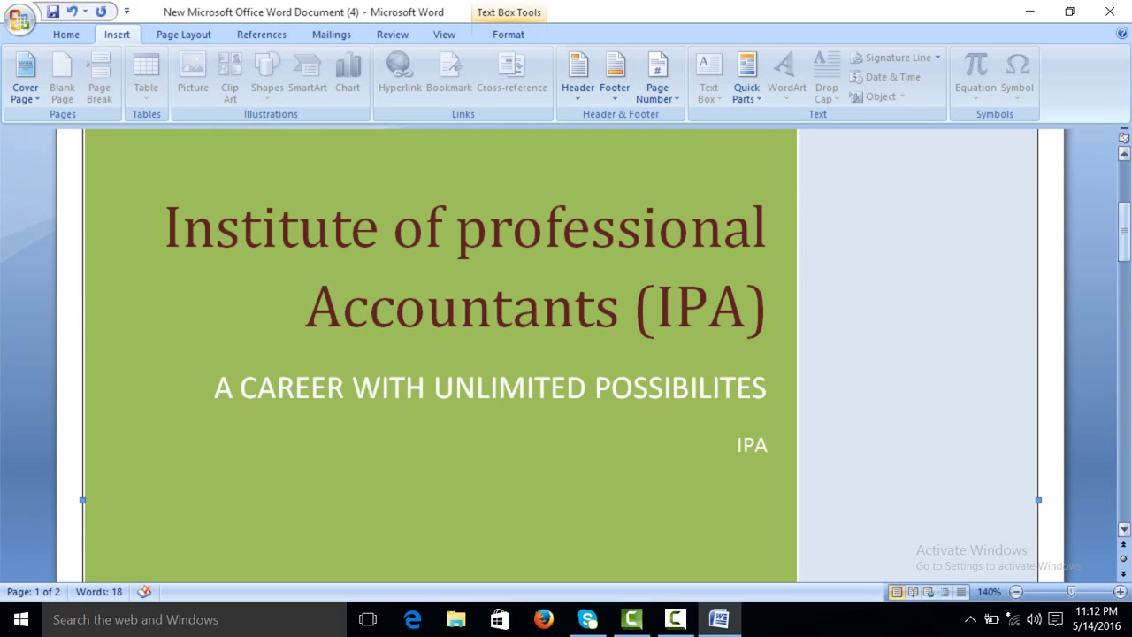
pyautogui.scroll(3, 561, 354)
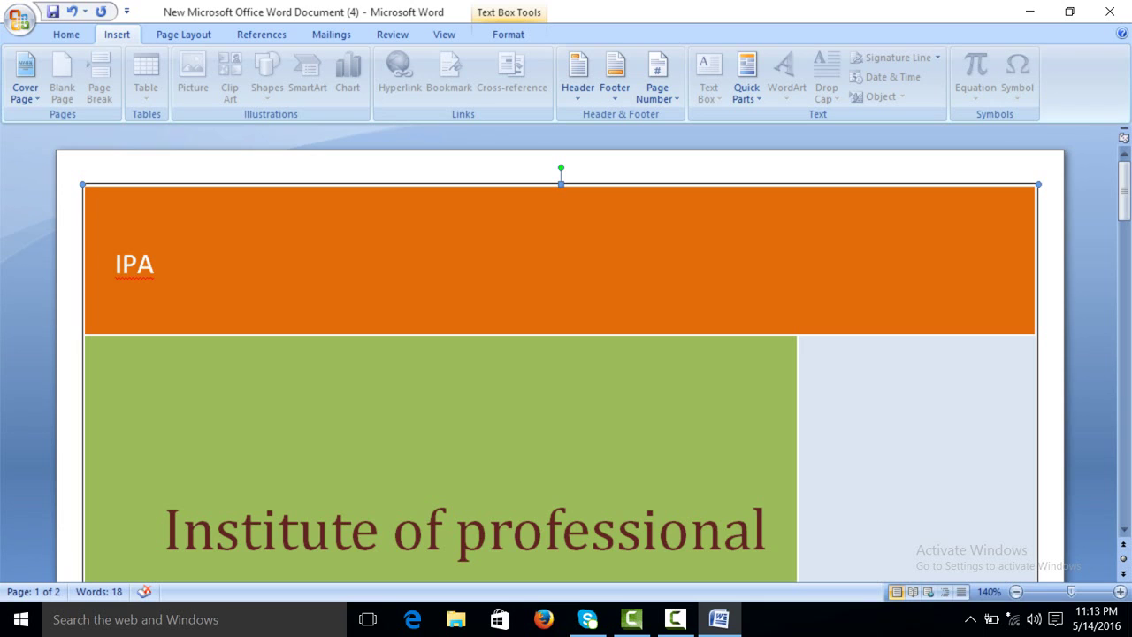
pyautogui.moveTo(158, 265); pyautogui.dragTo(115, 264)
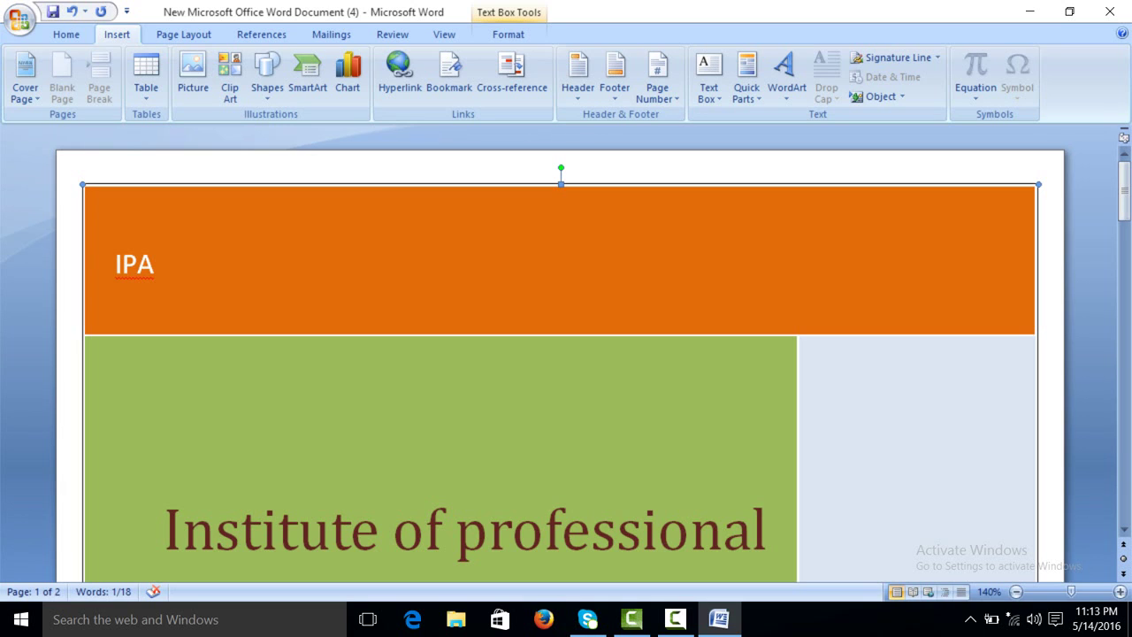
pyautogui.press('Delete')
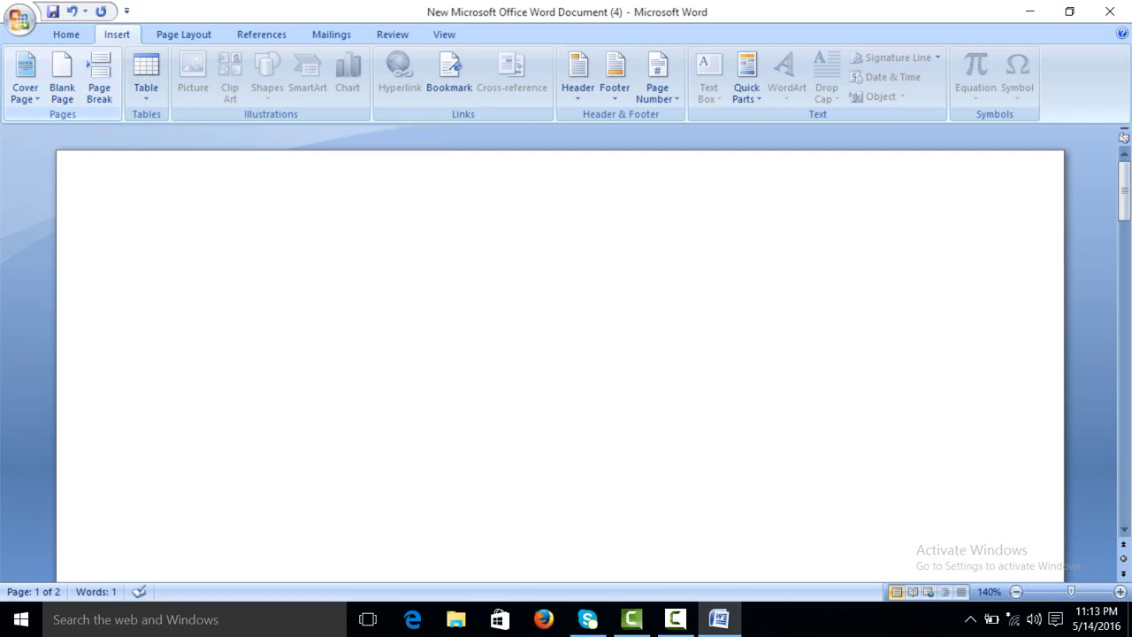
# Enter the sample line "DKFJDKFJDKFJDKFJDKFJDKJFDKJFKDJFKDJFK" on the first page and paste three copies of the document's content at its end.
pyautogui.write('DKF')
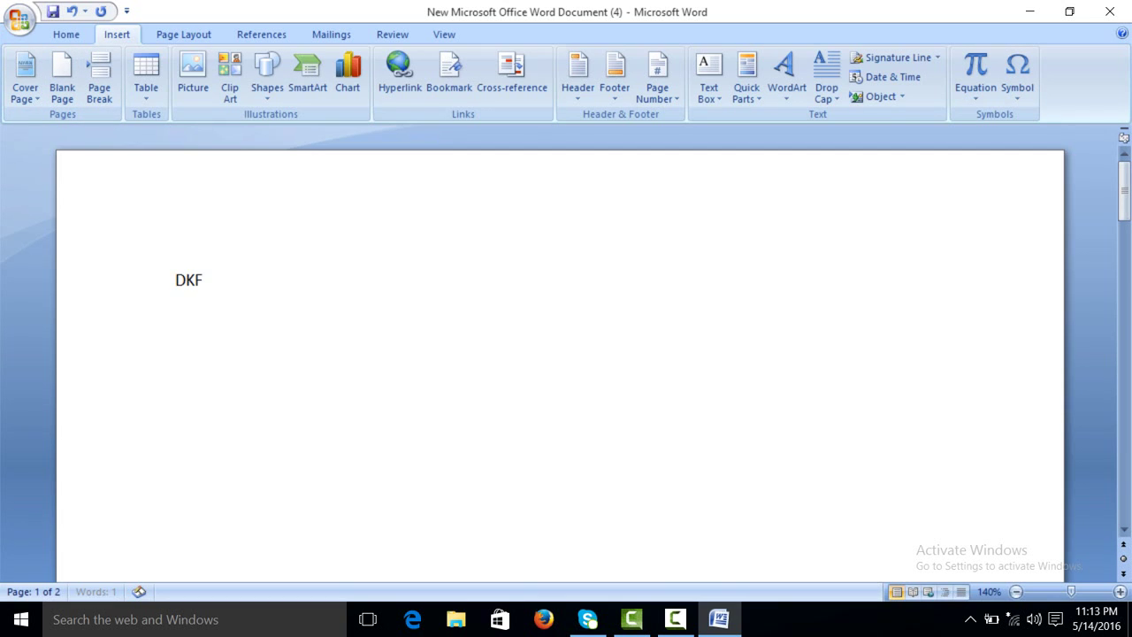
pyautogui.write('JDKFJDKFJDKFJDKFJDKJFDKJFKDJFKDJFK')
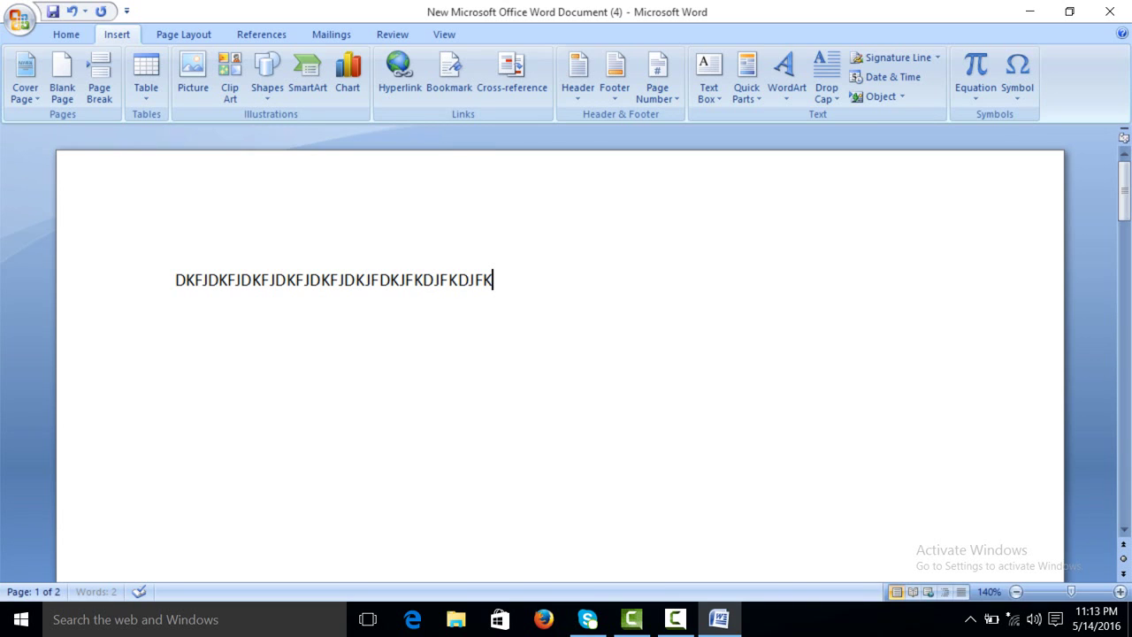
pyautogui.hotkey('ctrl', 'Home')
pyautogui.hotkey('ctrl', 'shift', 'End')
pyautogui.hotkey('ctrl', 'c')
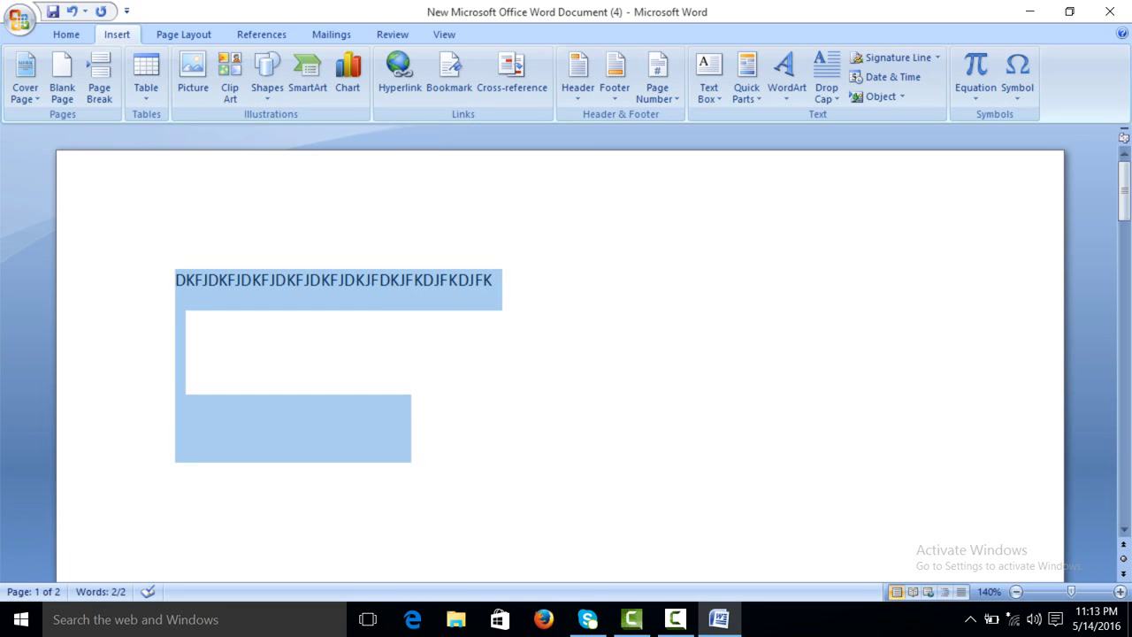
pyautogui.press('Right')
pyautogui.hotkey('ctrl', 'v')
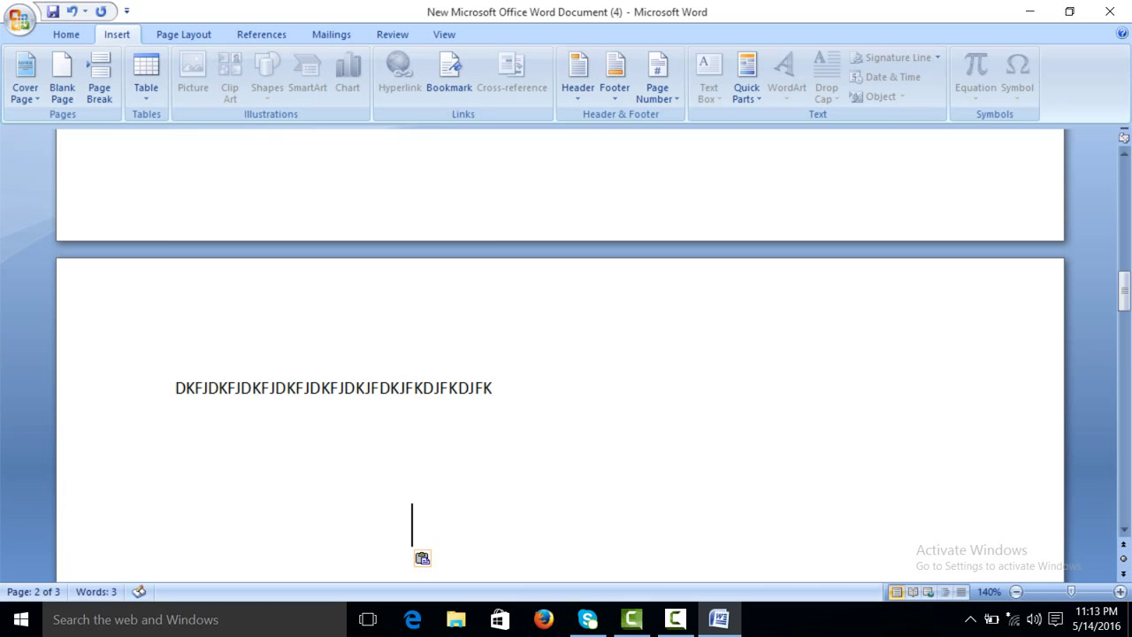
pyautogui.hotkey('ctrl', 'v')
pyautogui.hotkey('ctrl', 'v')
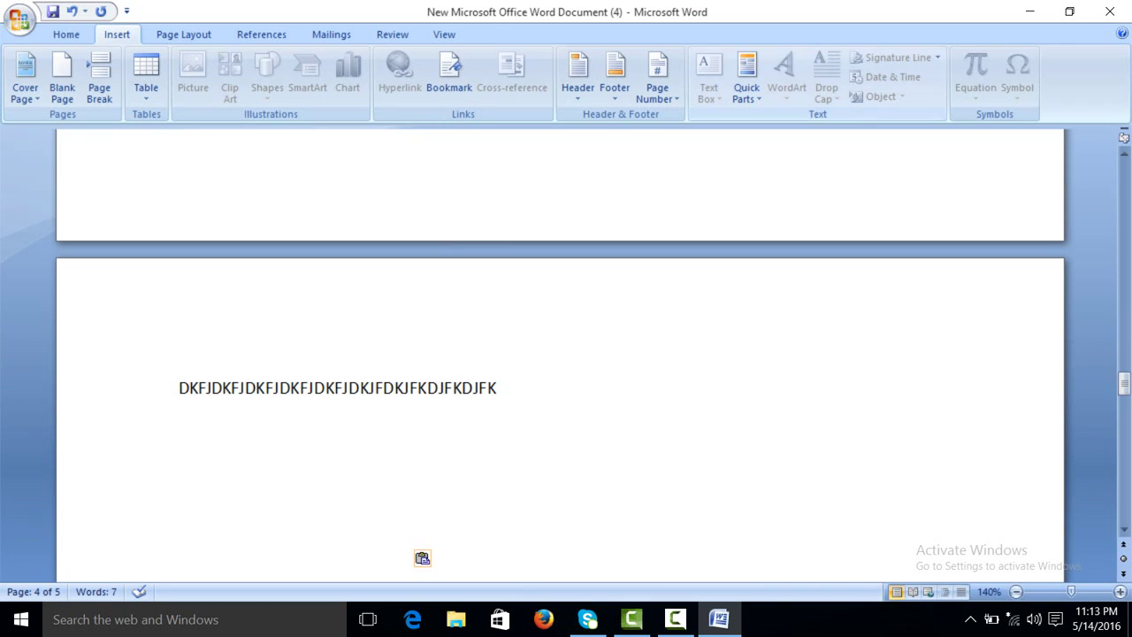
# Paste the copied sample content three more times on the first page, each on a new line below the previous text line.
pyautogui.scroll(5, 560, 354)
pyautogui.scroll(5, 560, 354)
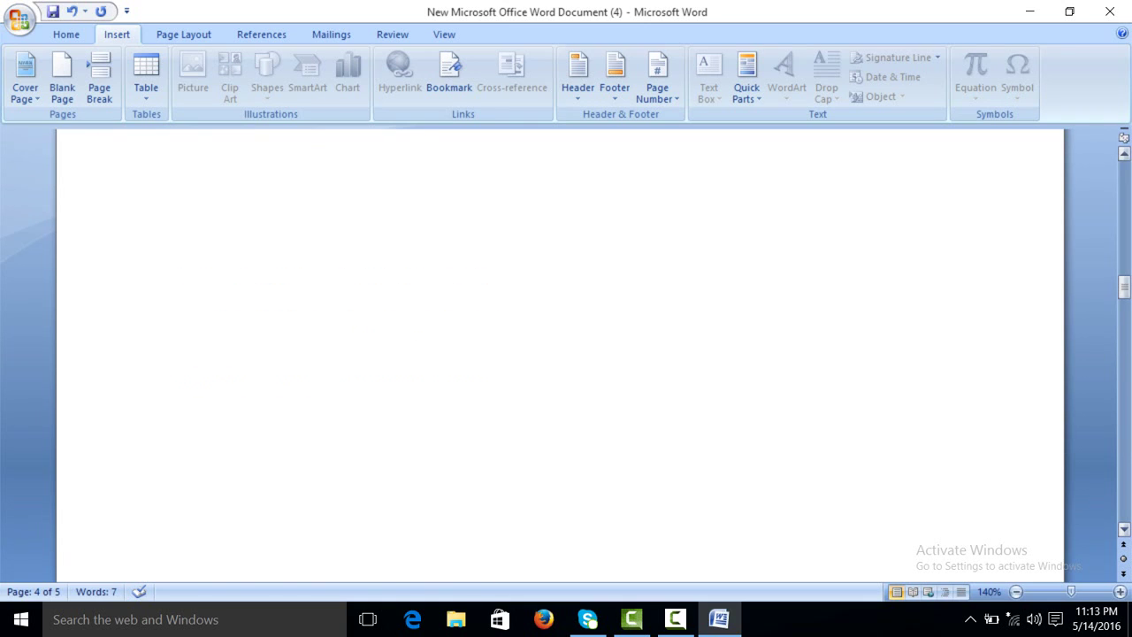
pyautogui.scroll(10, 560, 354)
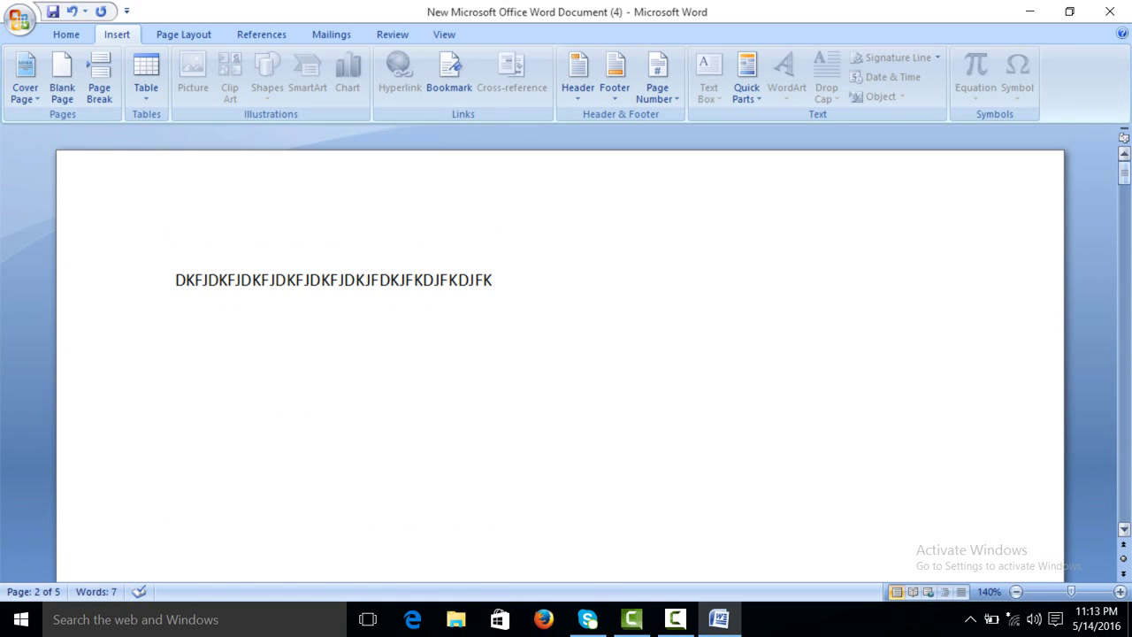
pyautogui.click(494, 280)
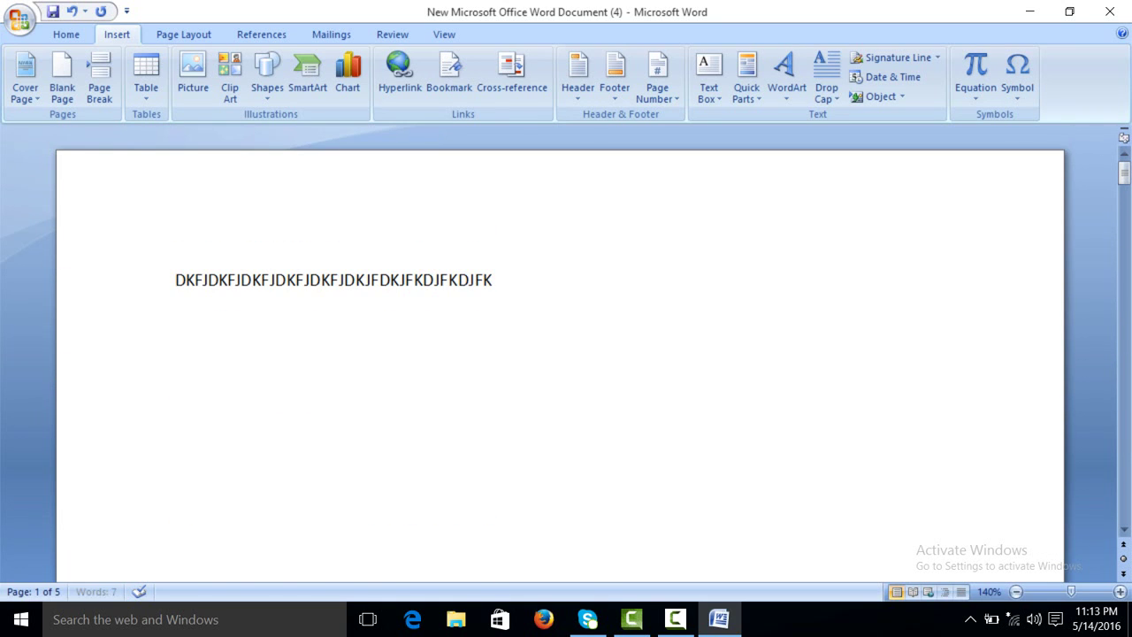
pyautogui.press('Return')
pyautogui.hotkey('ctrl', 'v')
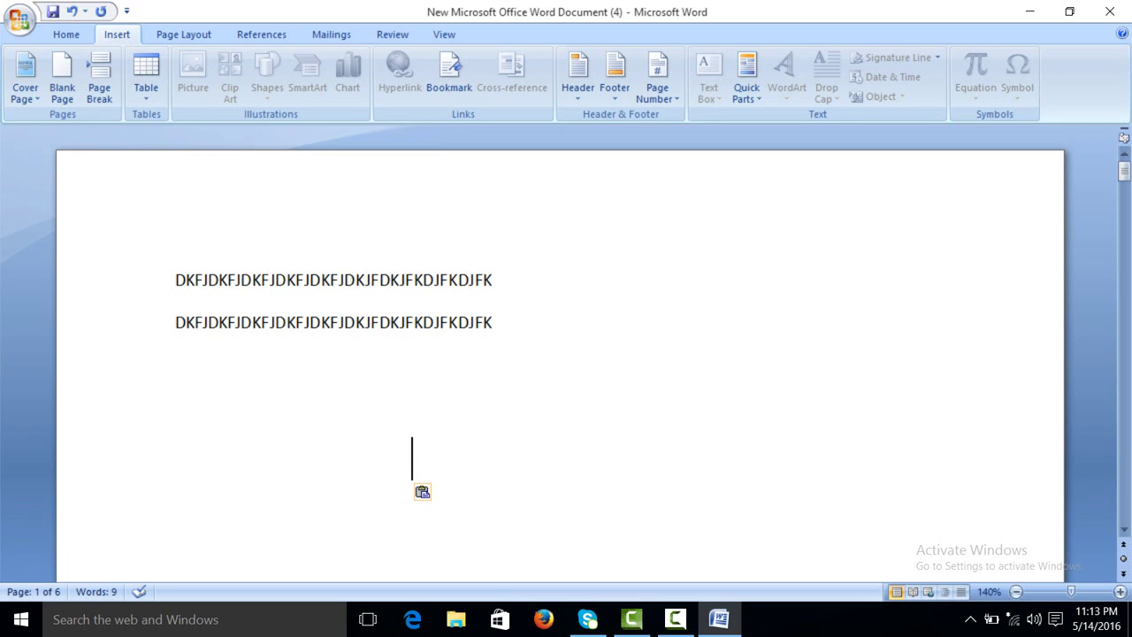
pyautogui.click(492, 322)
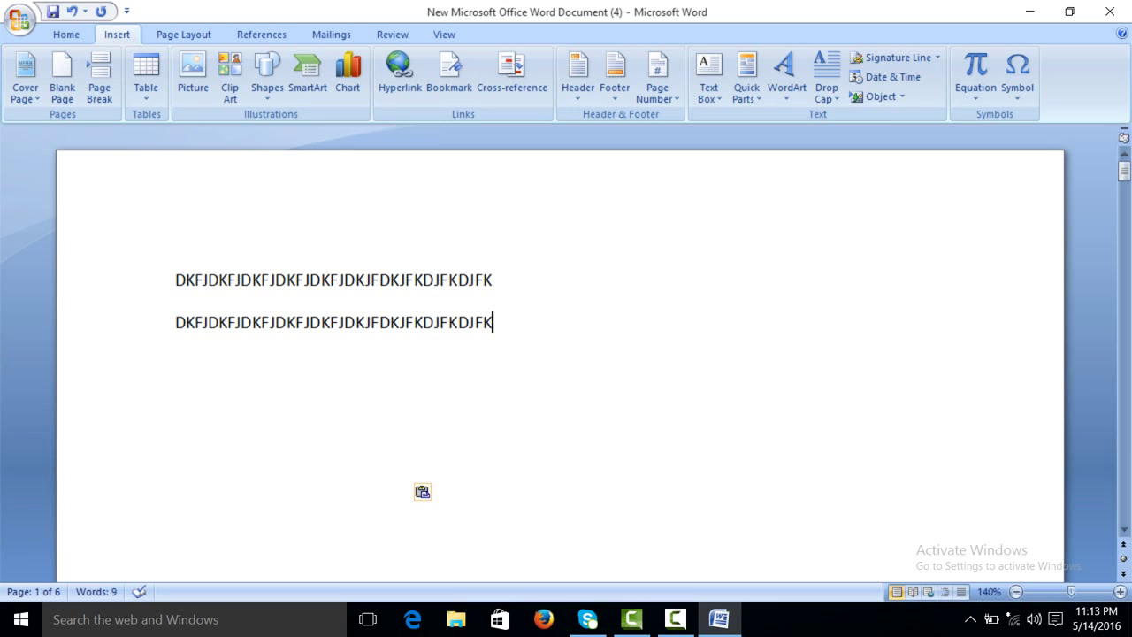
pyautogui.press('Return')
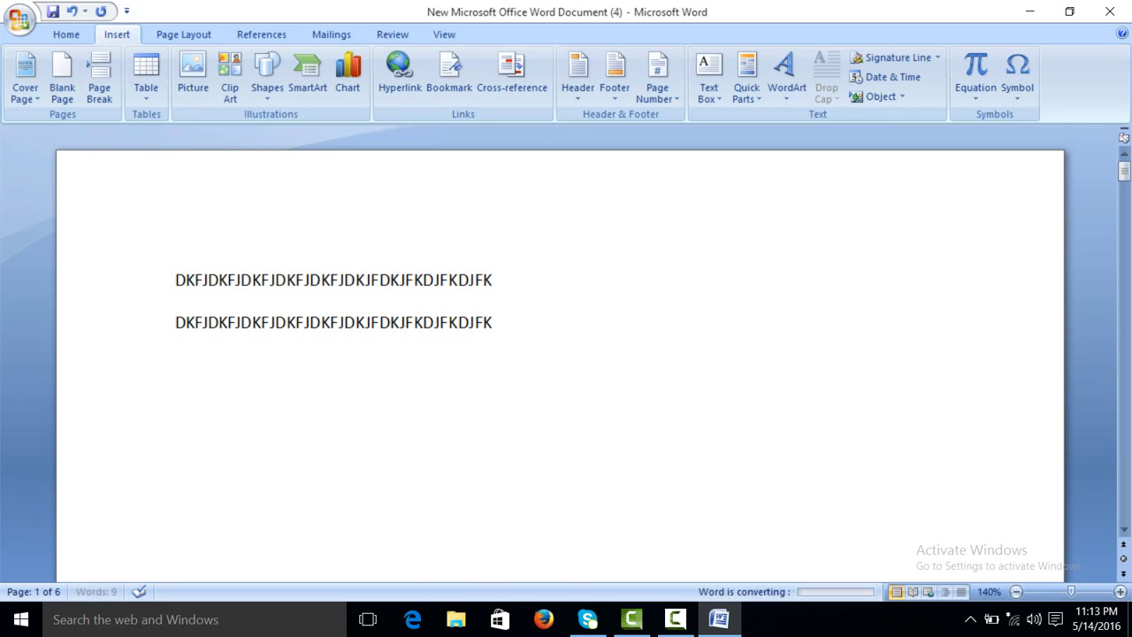
pyautogui.hotkey('ctrl', 'v')
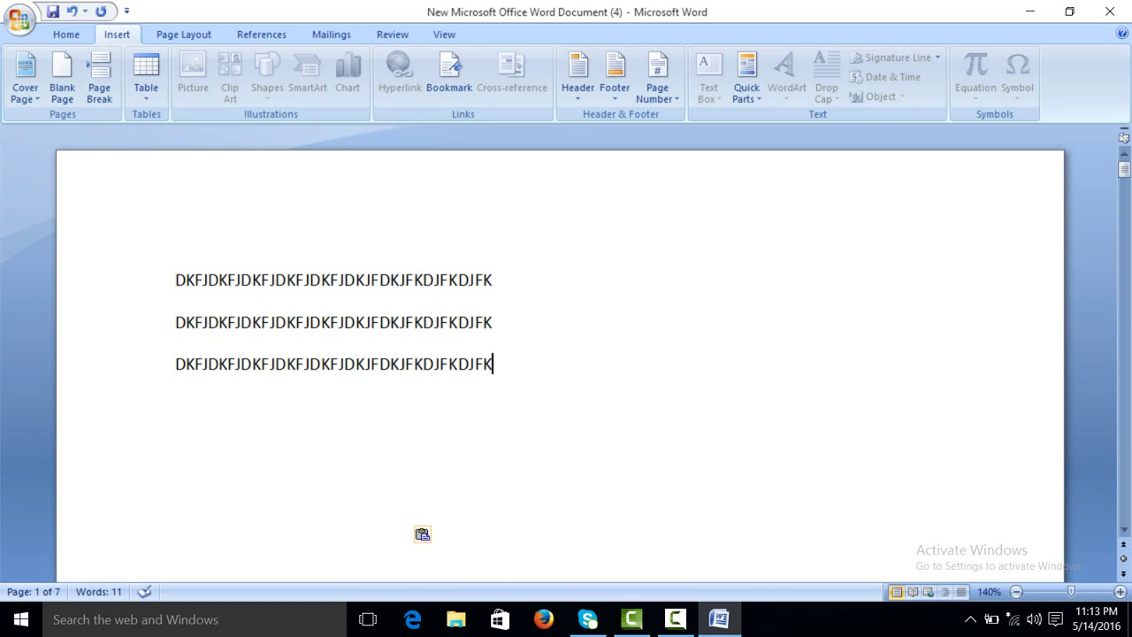
pyautogui.press('Return')
pyautogui.hotkey('ctrl', 'v')
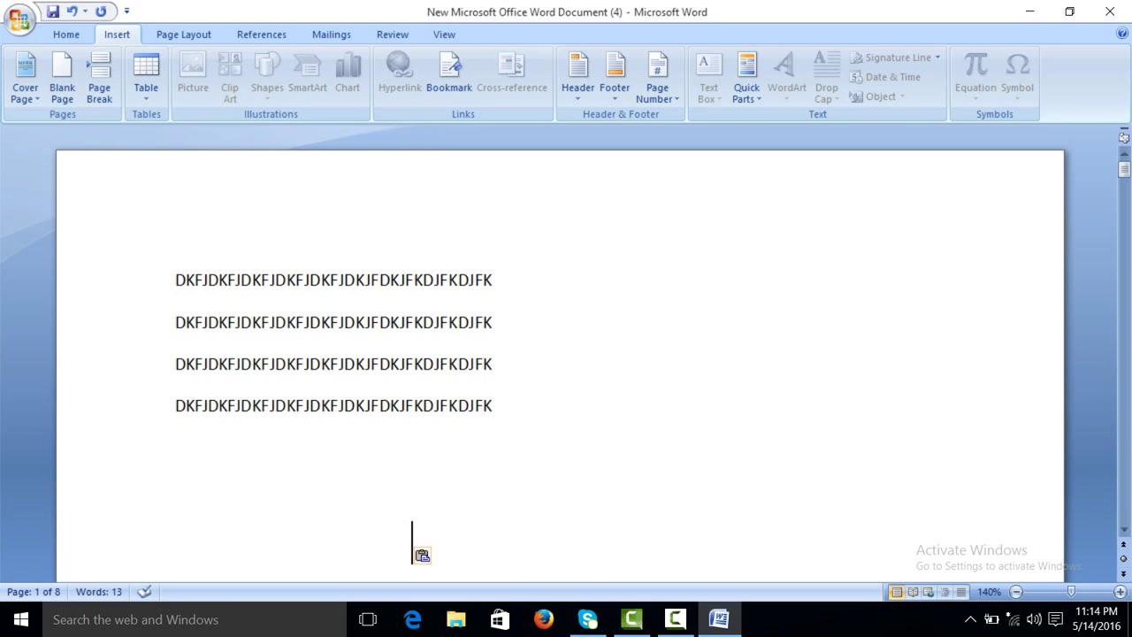
# Insert a blank page before the third line of sample text and undo the insertion.
pyautogui.scroll(-4, 560, 354)
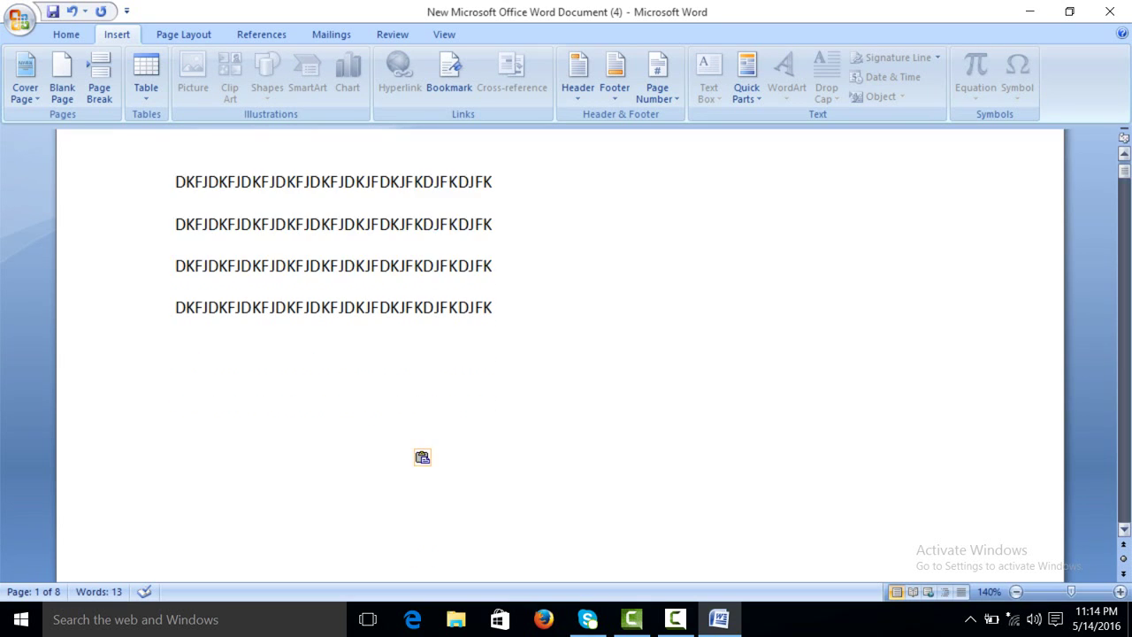
pyautogui.scroll(-6, 560, 354)
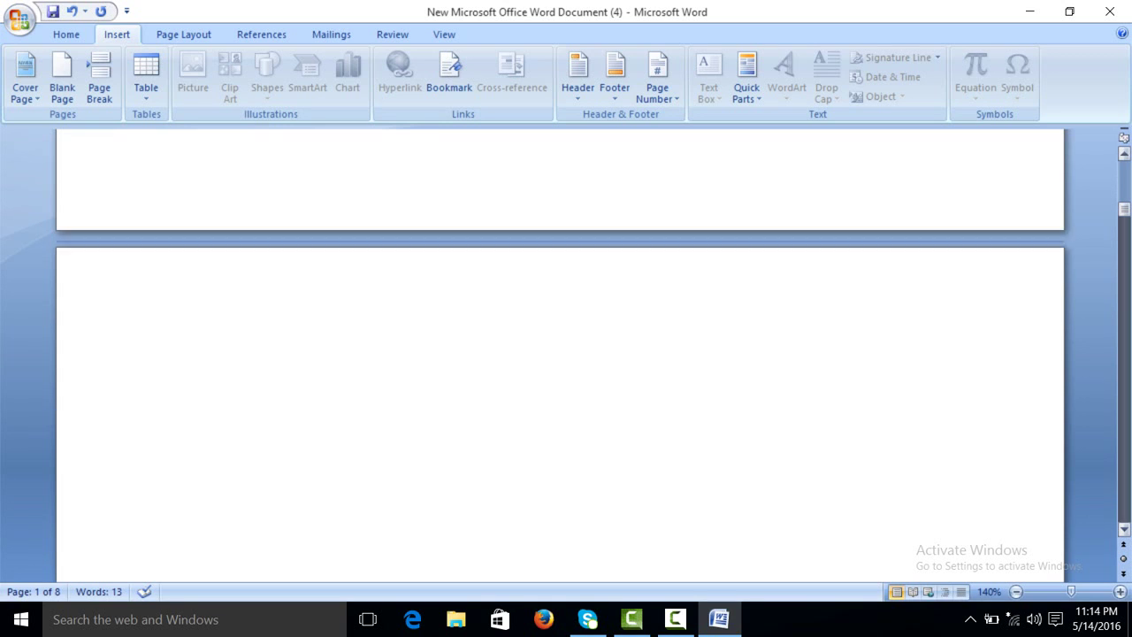
pyautogui.scroll(-3, 560, 354)
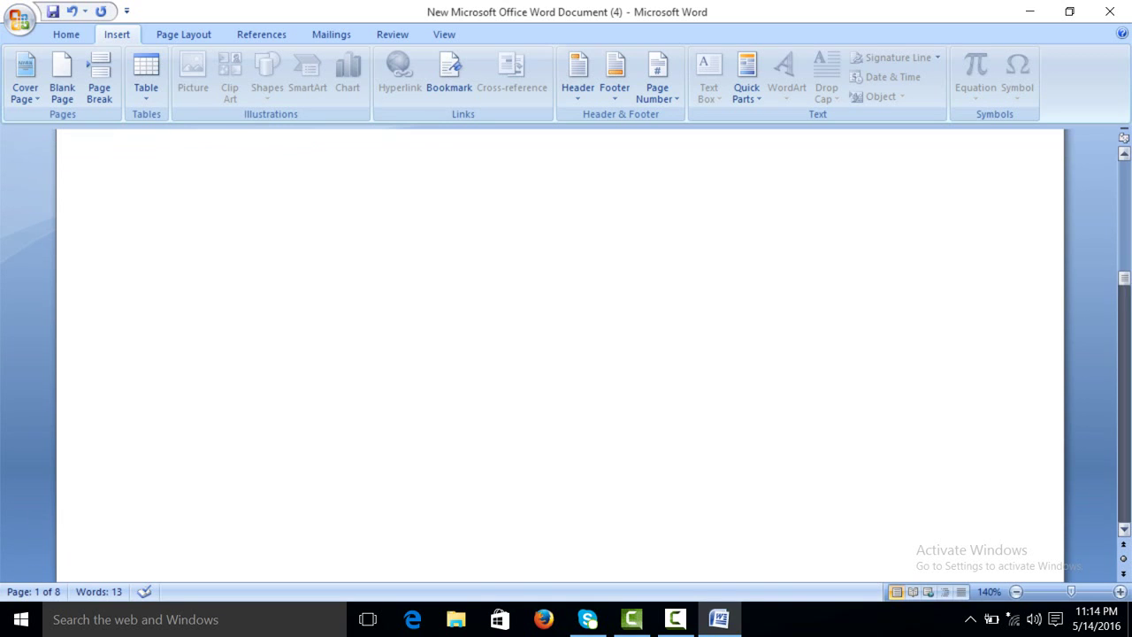
pyautogui.scroll(5, 560, 354)
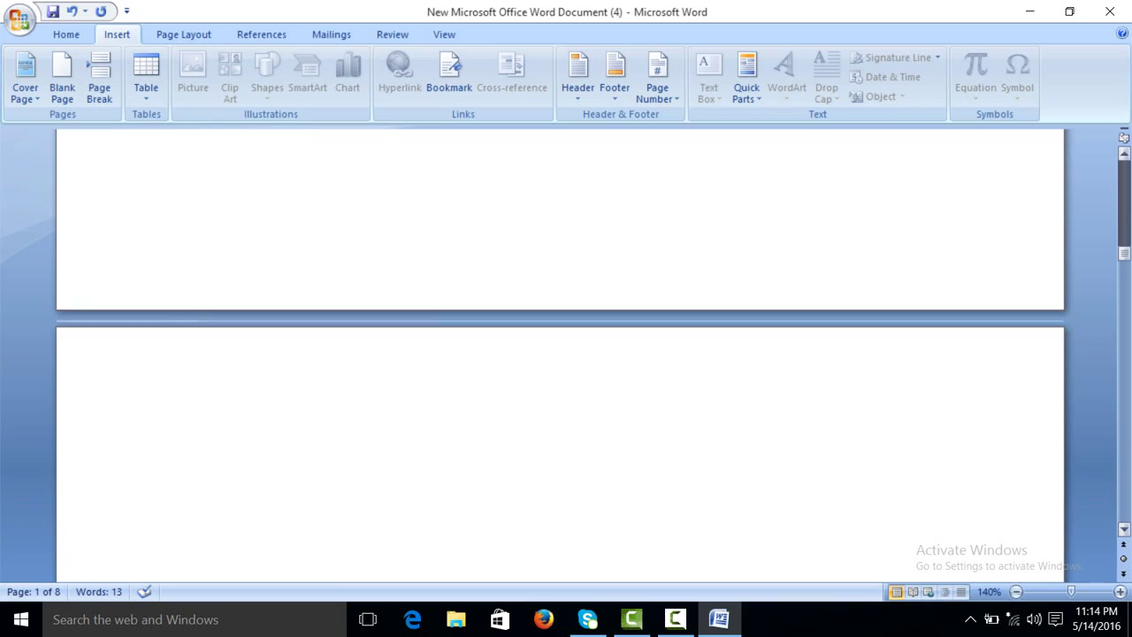
pyautogui.scroll(5, 560, 354)
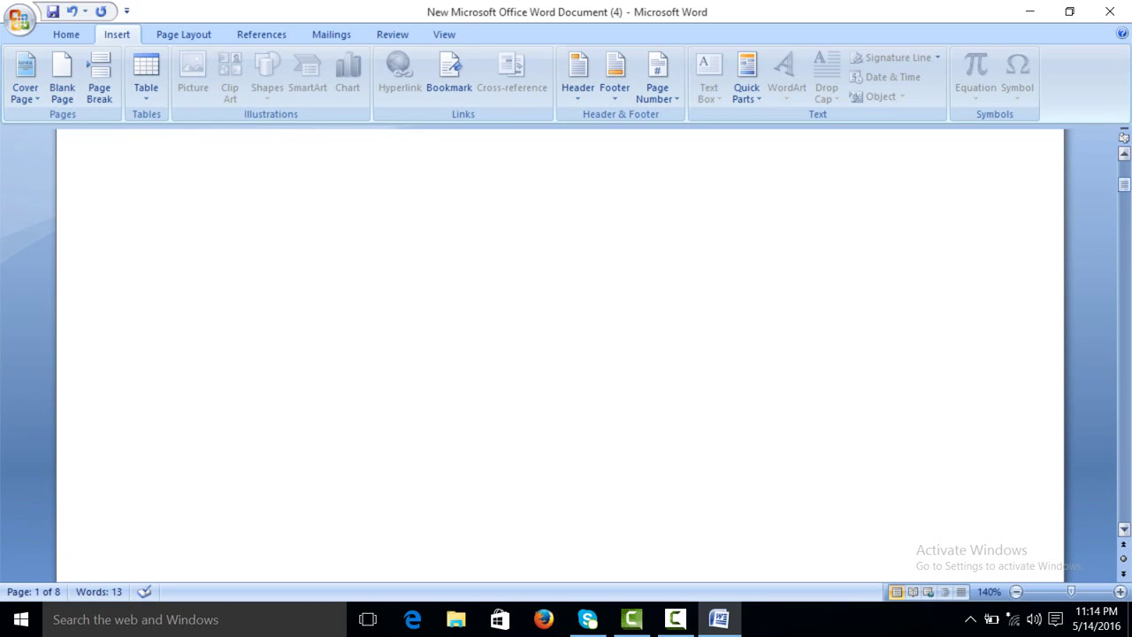
pyautogui.scroll(5, 417, 537)
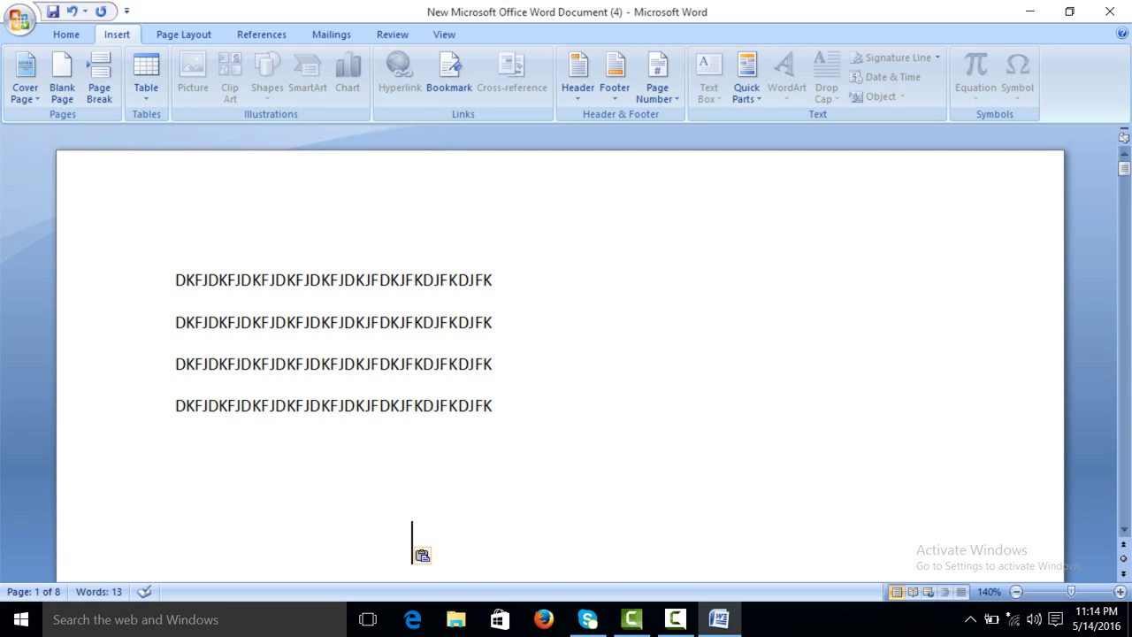
pyautogui.click(176, 363)
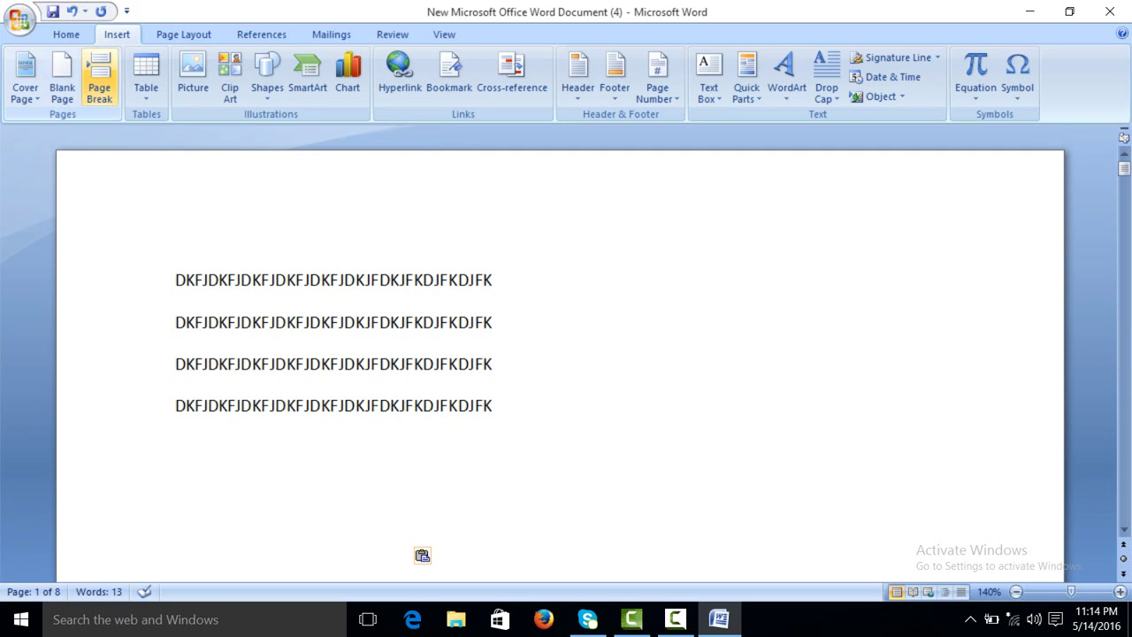
pyautogui.click(62, 78)
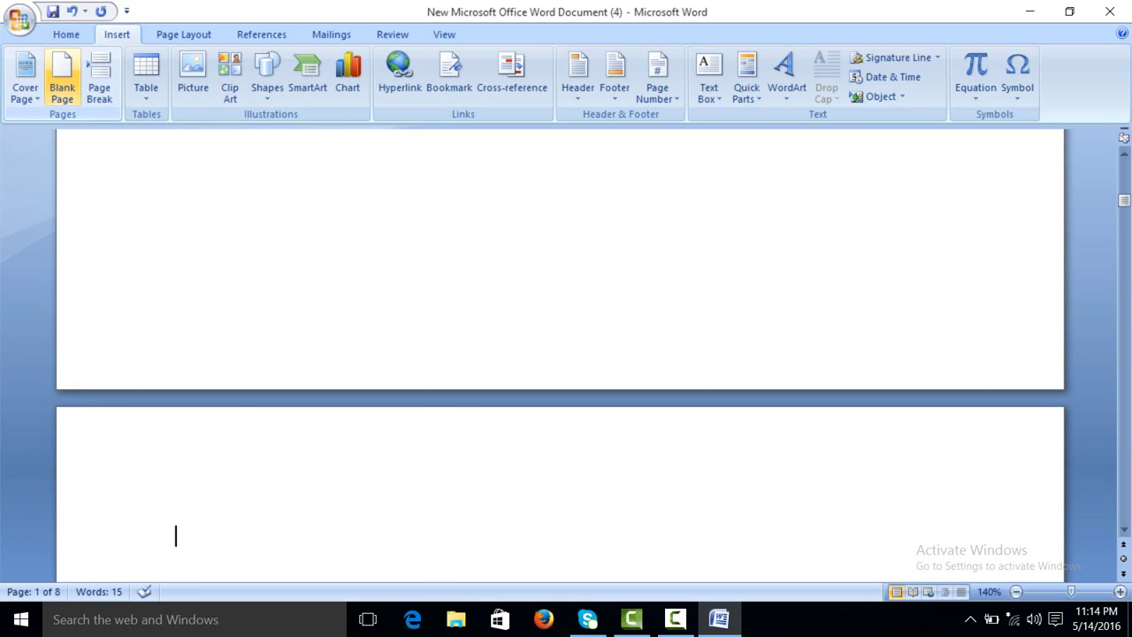
pyautogui.hotkey('ctrl', 'z')
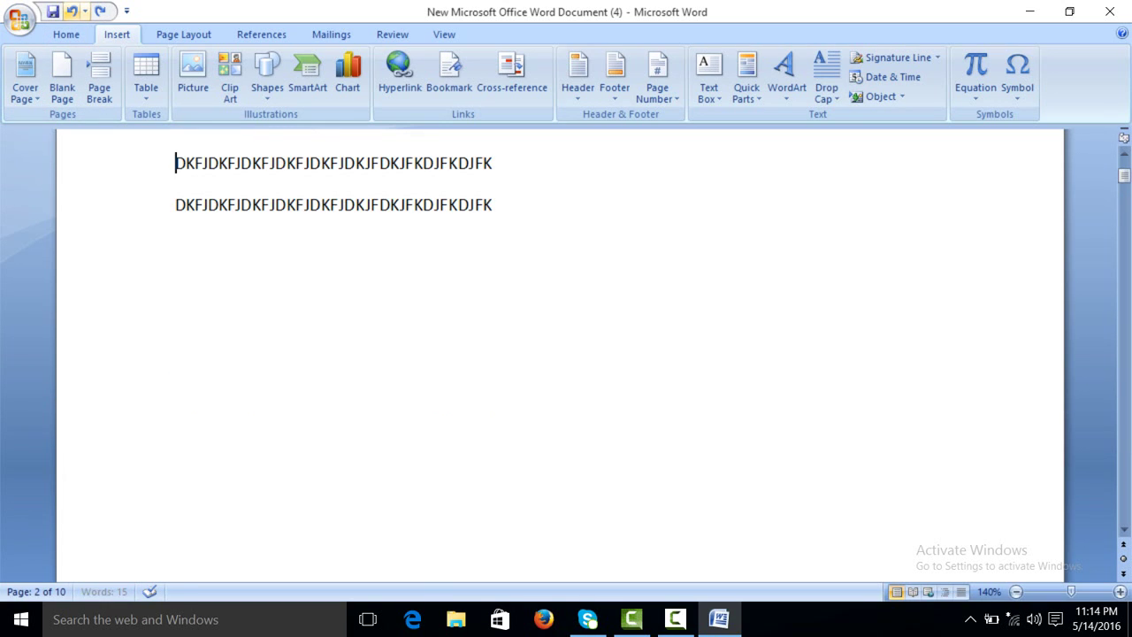
pyautogui.hotkey('ctrl', 'z')
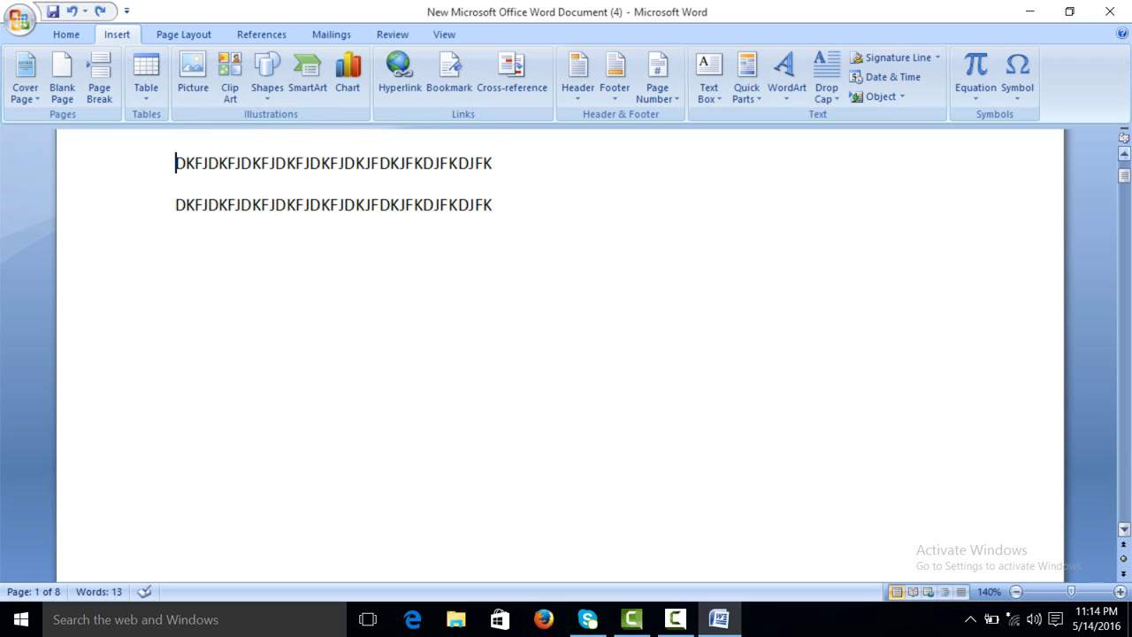
# Repeat the blank page insertion at the third sample line and undo it again.
pyautogui.scroll(3, 560, 354)
pyautogui.scroll(1, 558, 354)
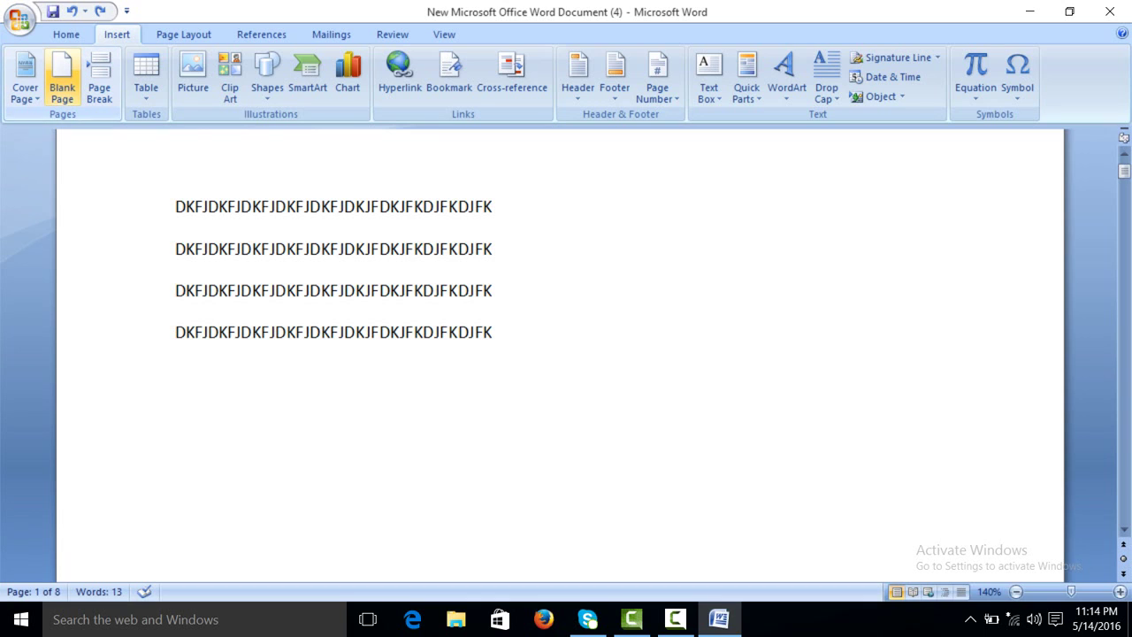
pyautogui.click(62, 75)
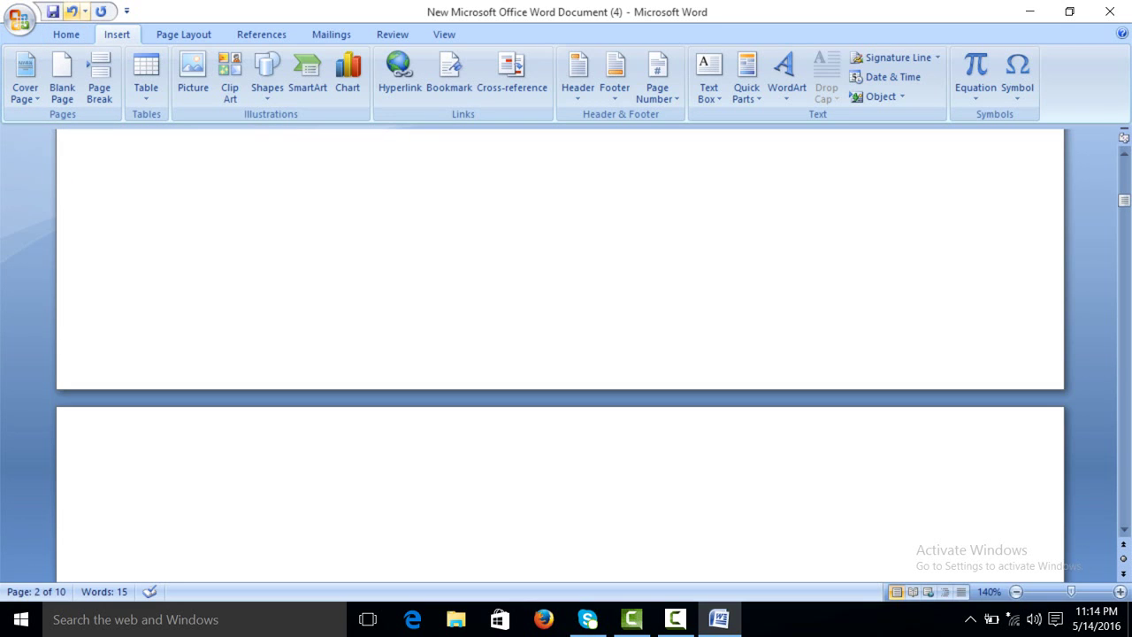
pyautogui.click(73, 12)
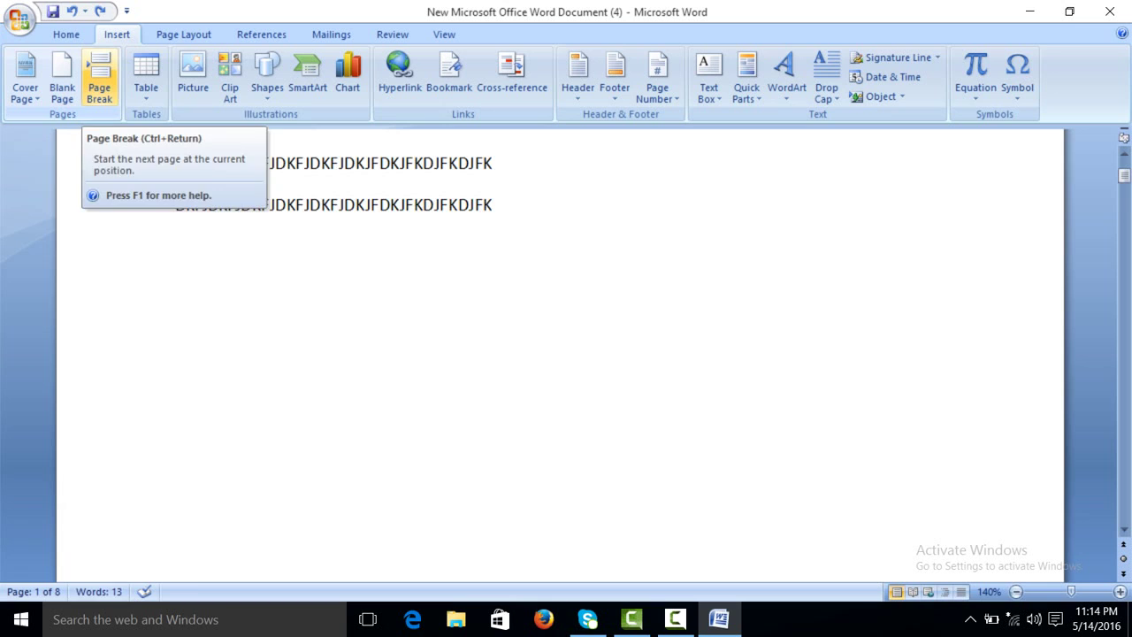
# Insert a page break before the third line of sample text and undo the insertion.
pyautogui.click(99, 85)
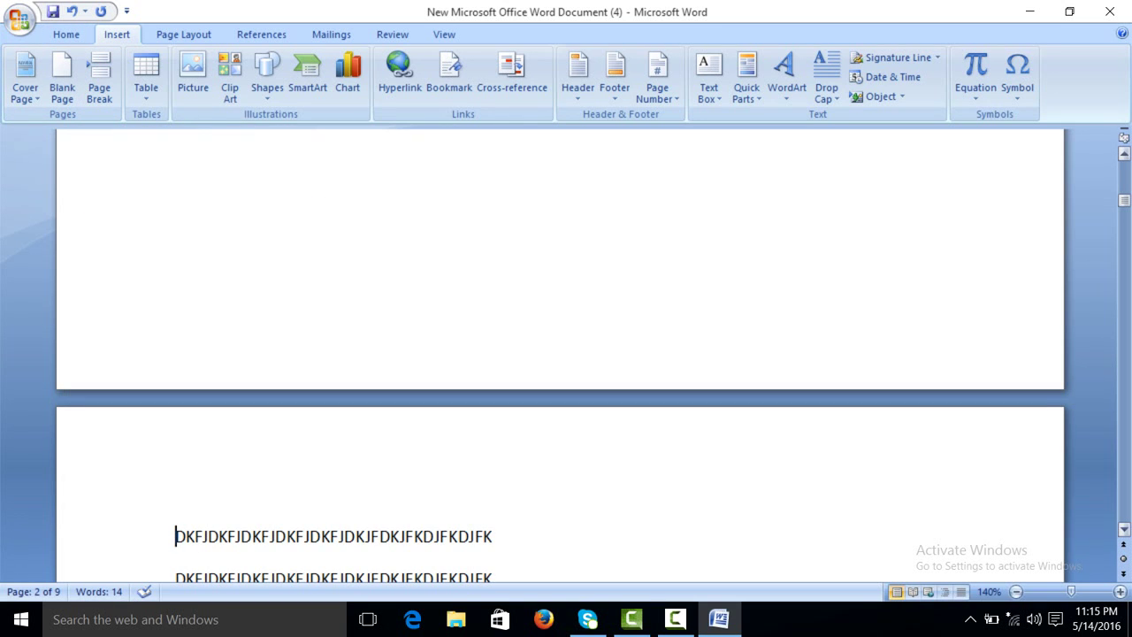
pyautogui.click(1124, 530)
pyautogui.click(1125, 530)
pyautogui.click(1124, 530)
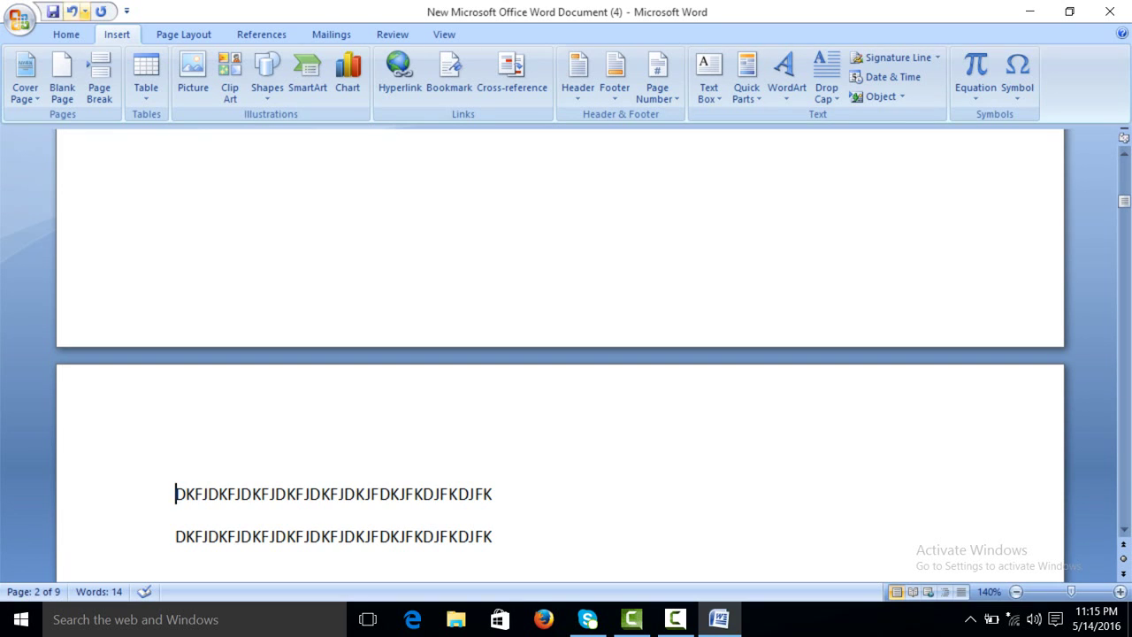
pyautogui.click(73, 11)
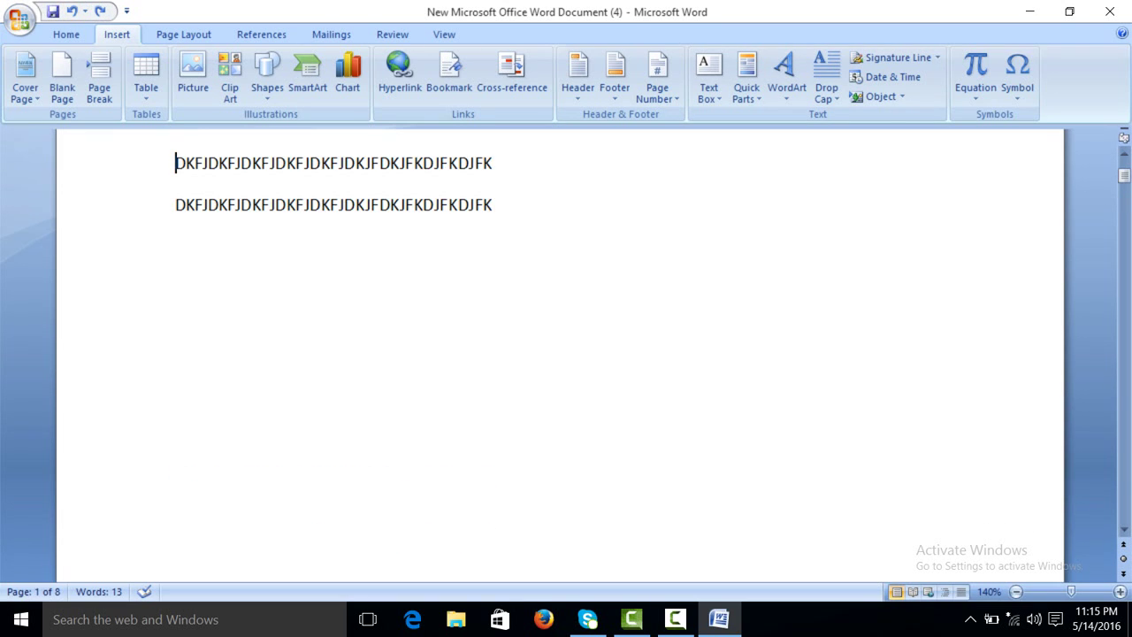
# Replace the last two lines of sample text with a page break and undo the replacement.
pyautogui.click(1125, 154)
pyautogui.click(1124, 154)
pyautogui.click(1124, 154)
pyautogui.click(1125, 154)
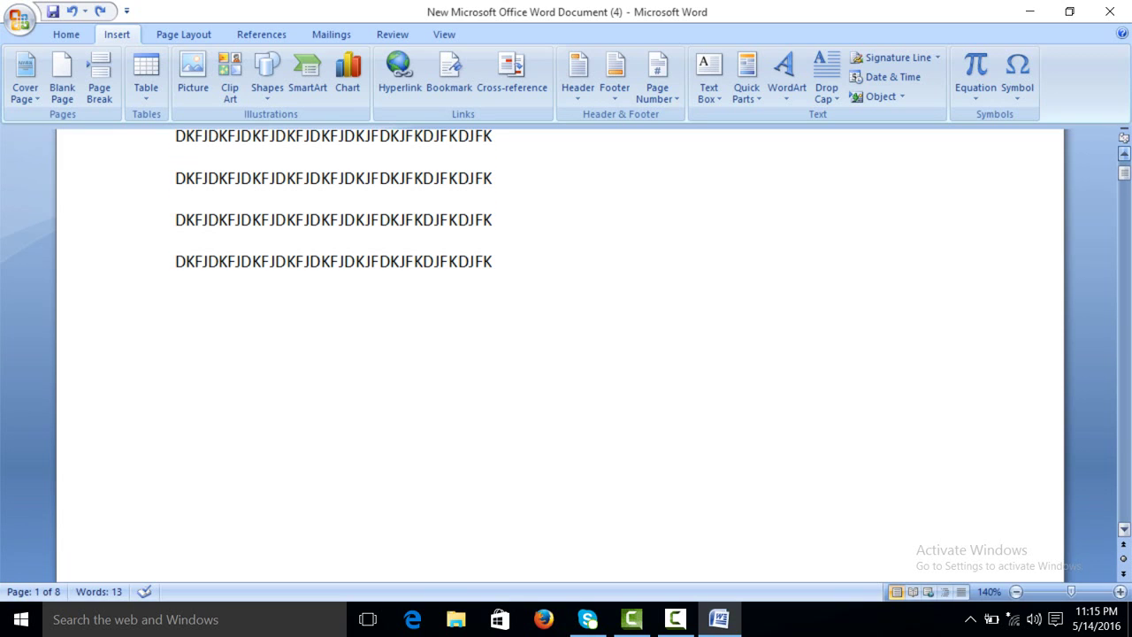
pyautogui.click(1124, 154)
pyautogui.click(1125, 154)
pyautogui.click(1124, 154)
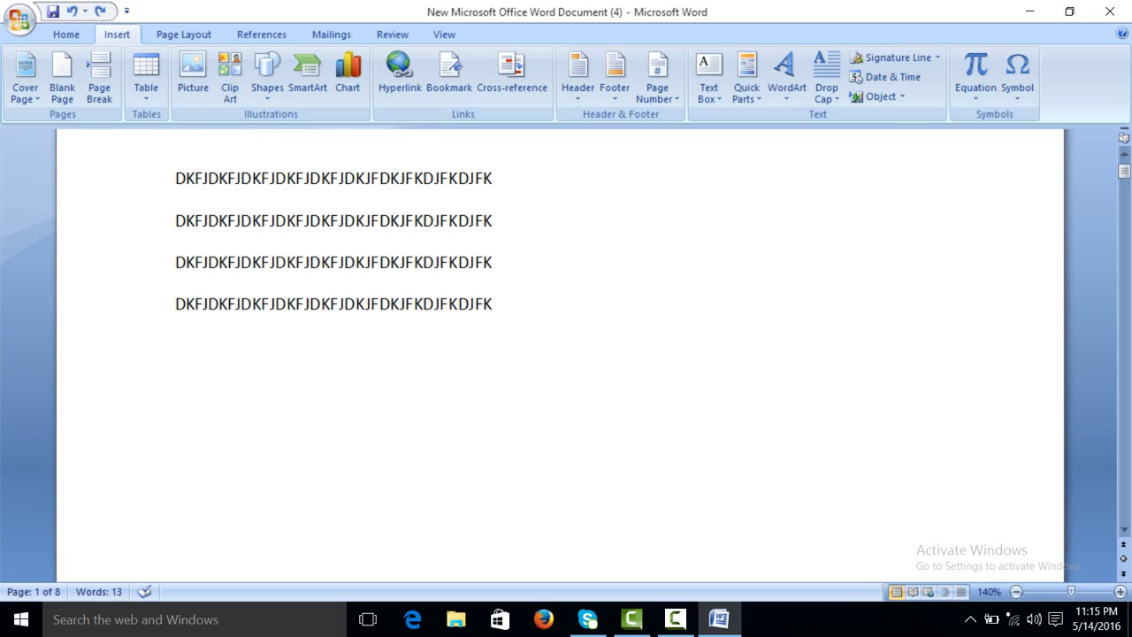
pyautogui.hotkey('ctrl', 'shift', 'End')
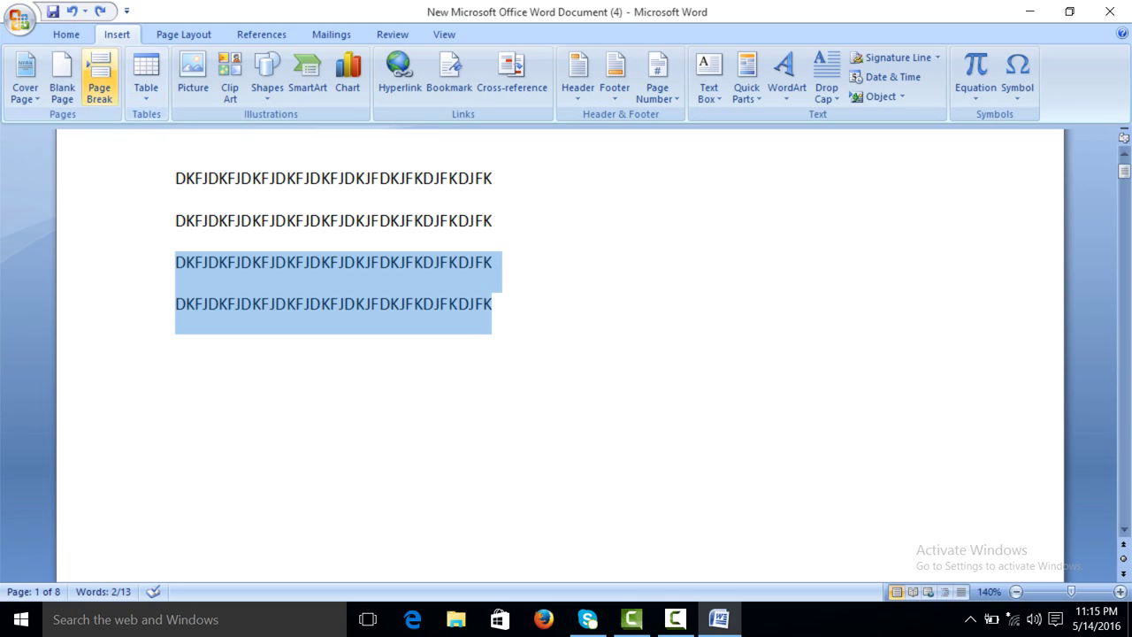
pyautogui.click(99, 81)
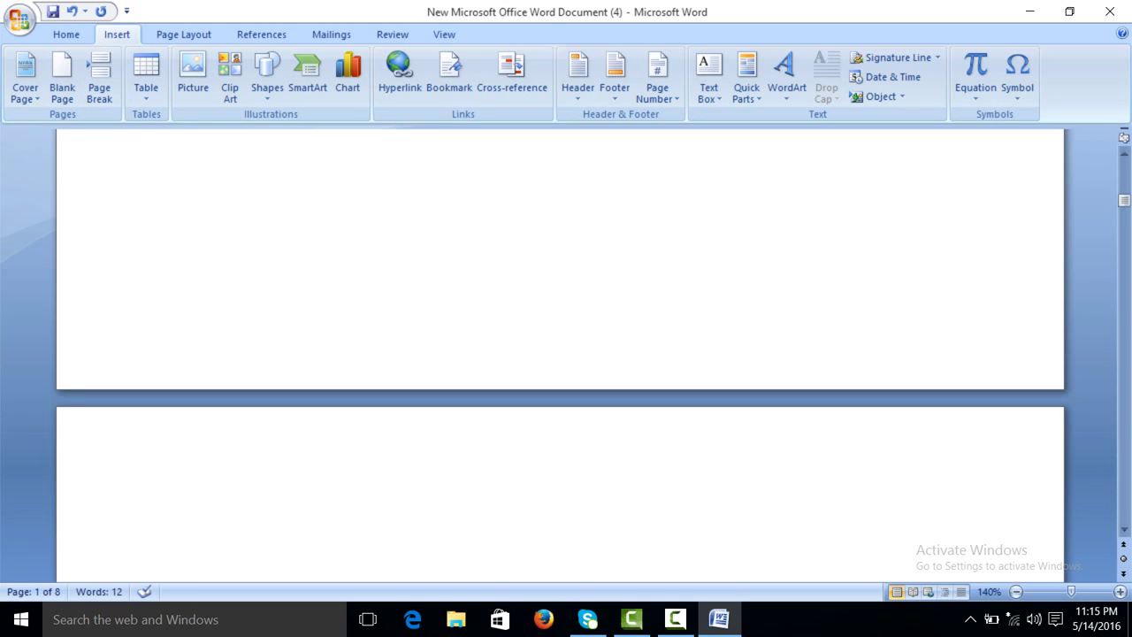
pyautogui.scroll(-5, 560, 356)
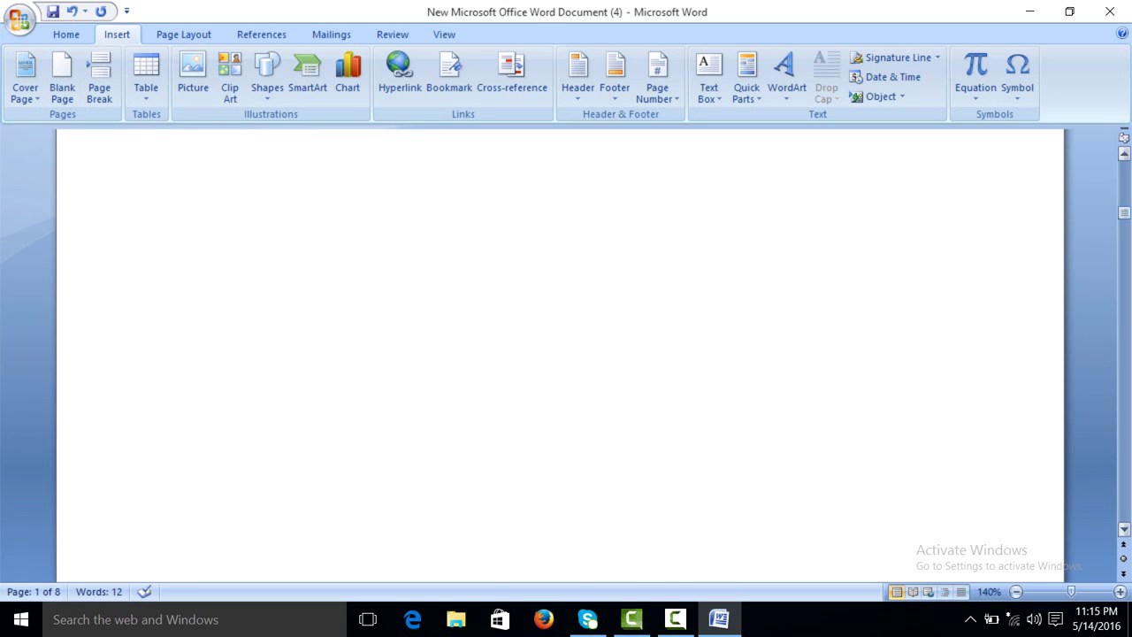
pyautogui.scroll(10, 560, 356)
pyautogui.scroll(-5, 560, 356)
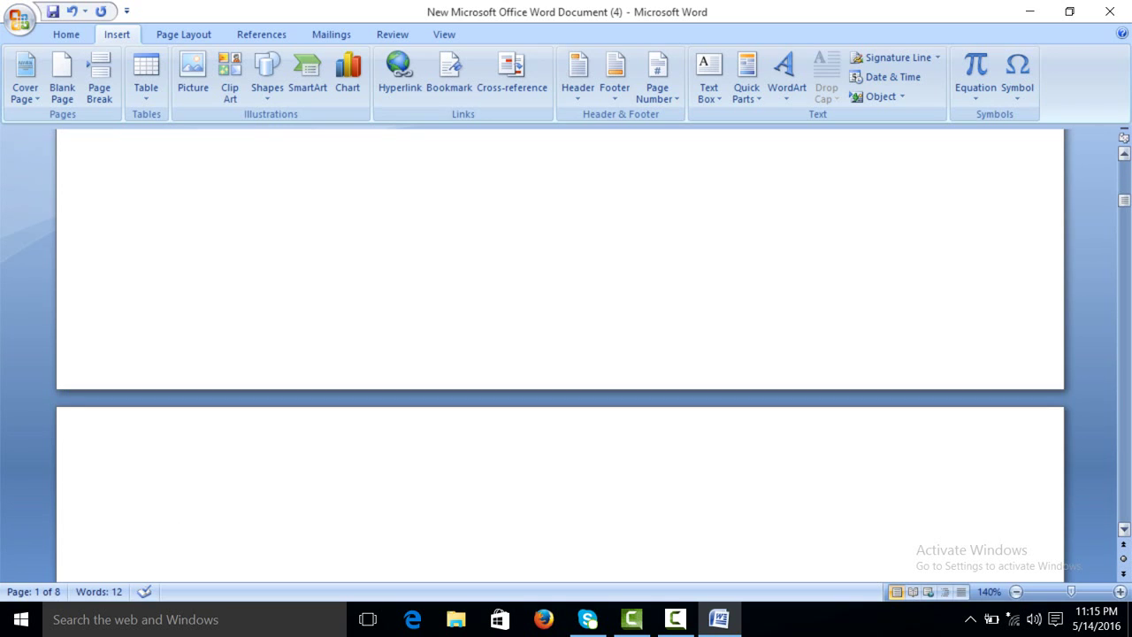
pyautogui.scroll(9, 560, 355)
pyautogui.scroll(3, 560, 354)
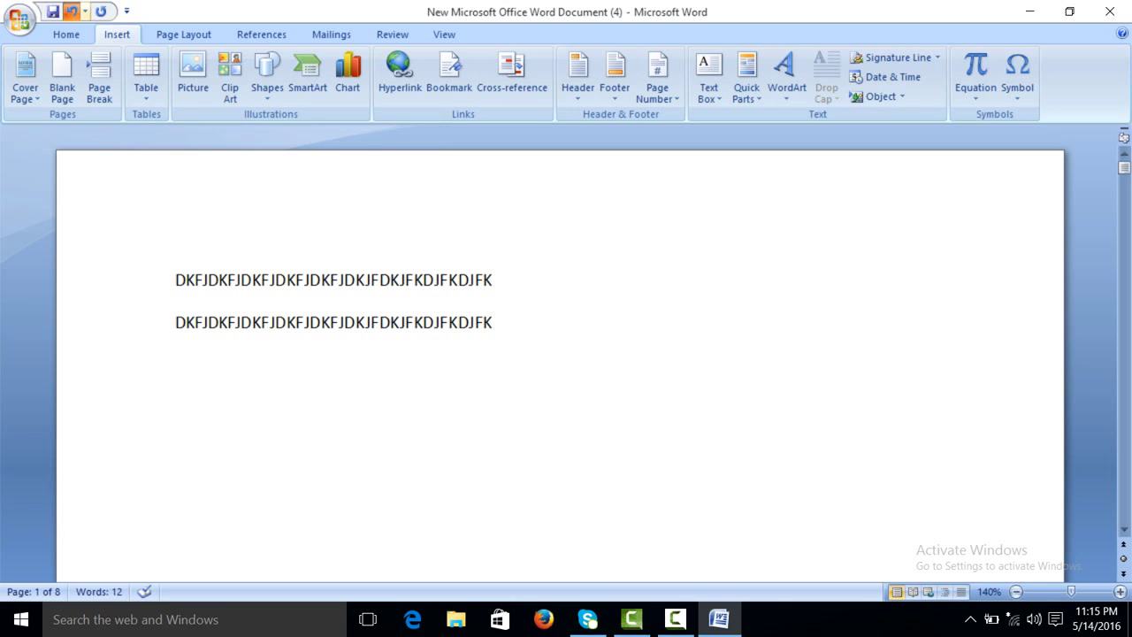
pyautogui.hotkey('ctrl', 'z')
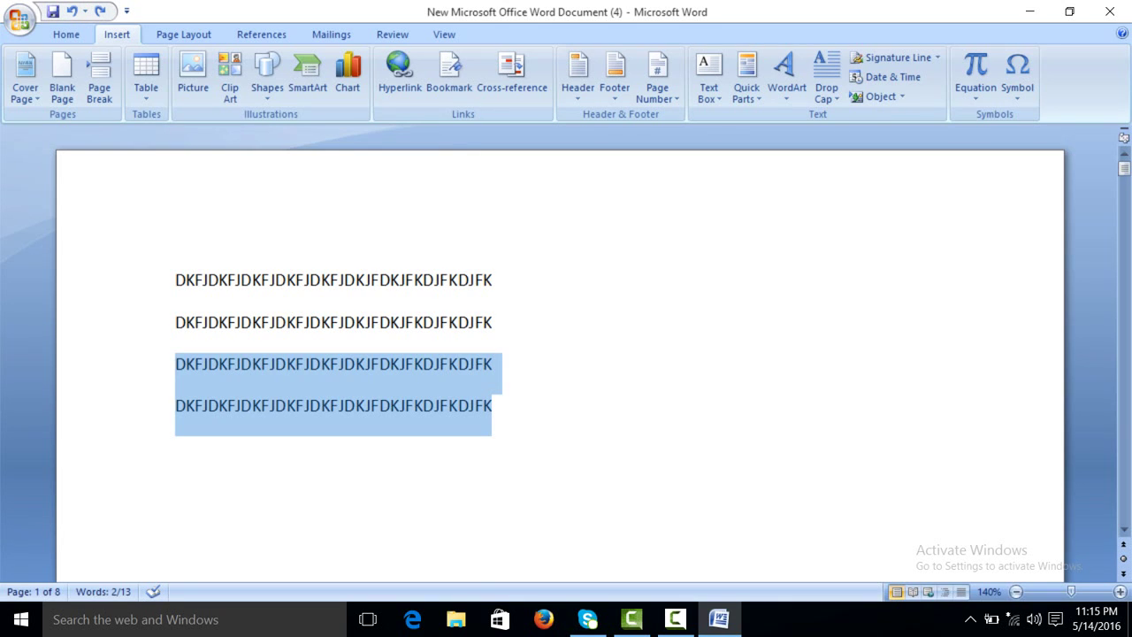
# Insert a page break at the start of the third sample line once more and undo it.
pyautogui.click(180, 363)
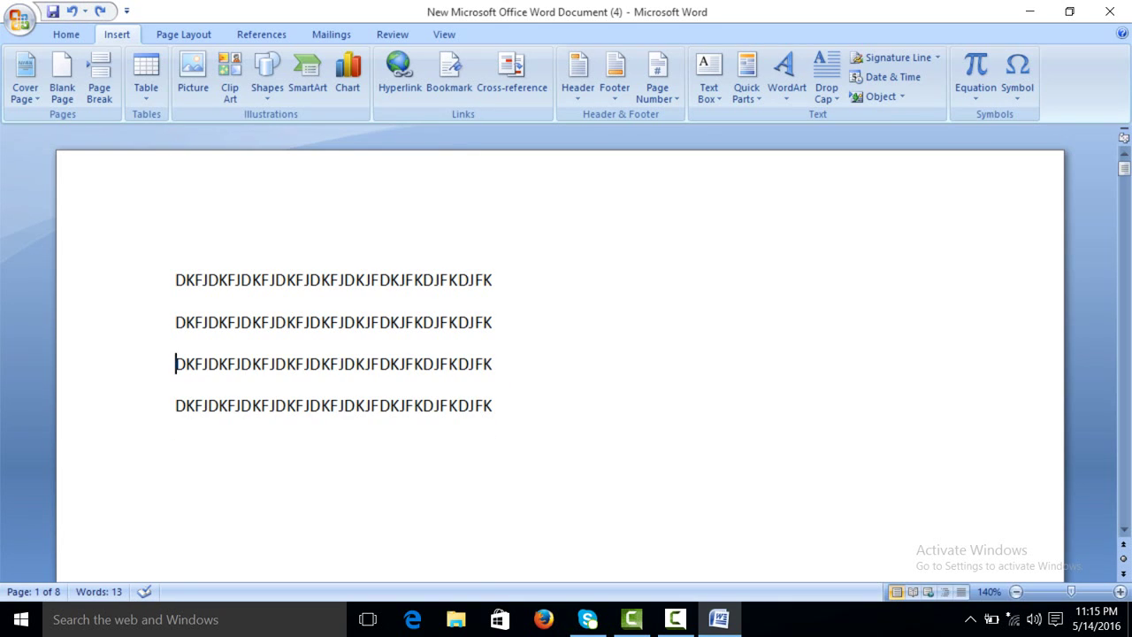
pyautogui.click(99, 79)
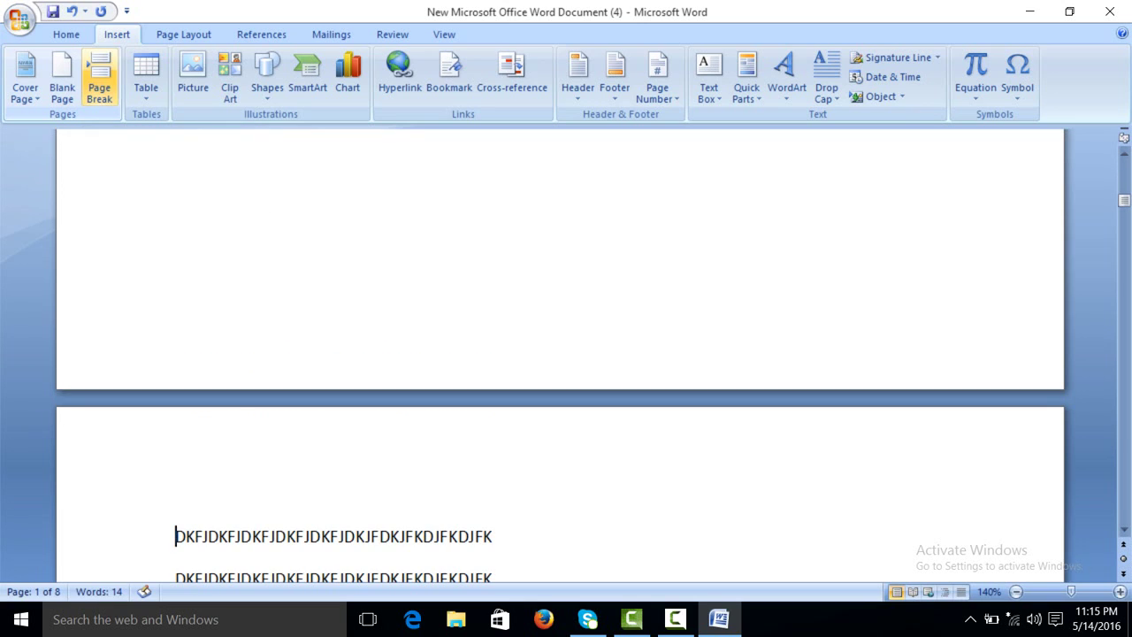
pyautogui.click(71, 12)
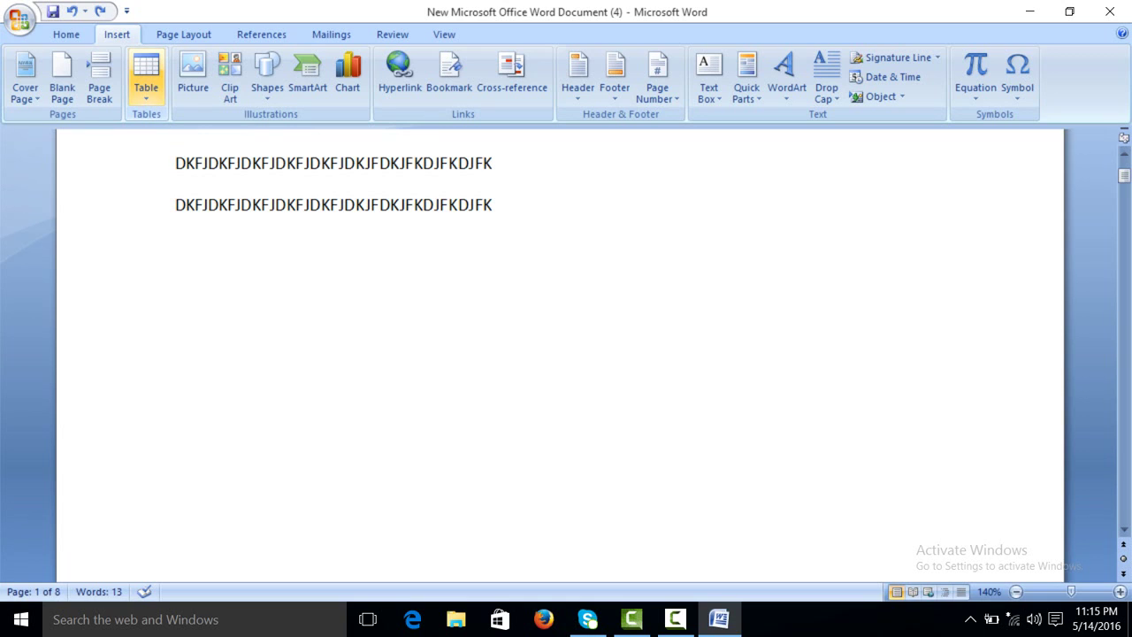
# Insert a table with 7 columns and 12 rows on a new line below the sample text.
pyautogui.hotkey('ctrl', 'End')
pyautogui.press('Return')
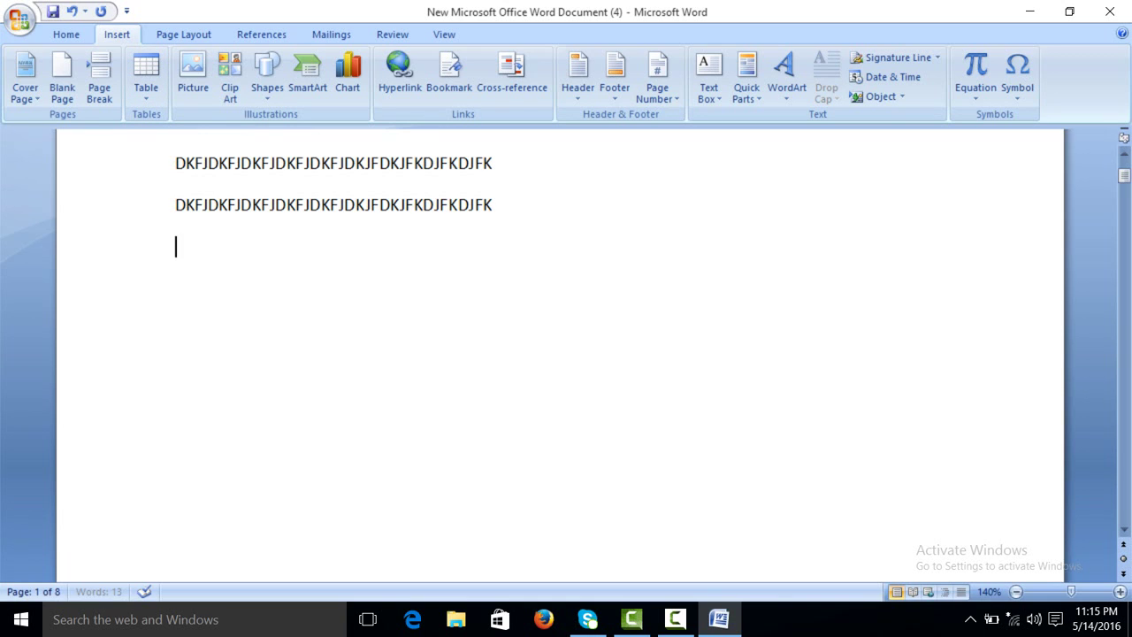
pyautogui.click(146, 75)
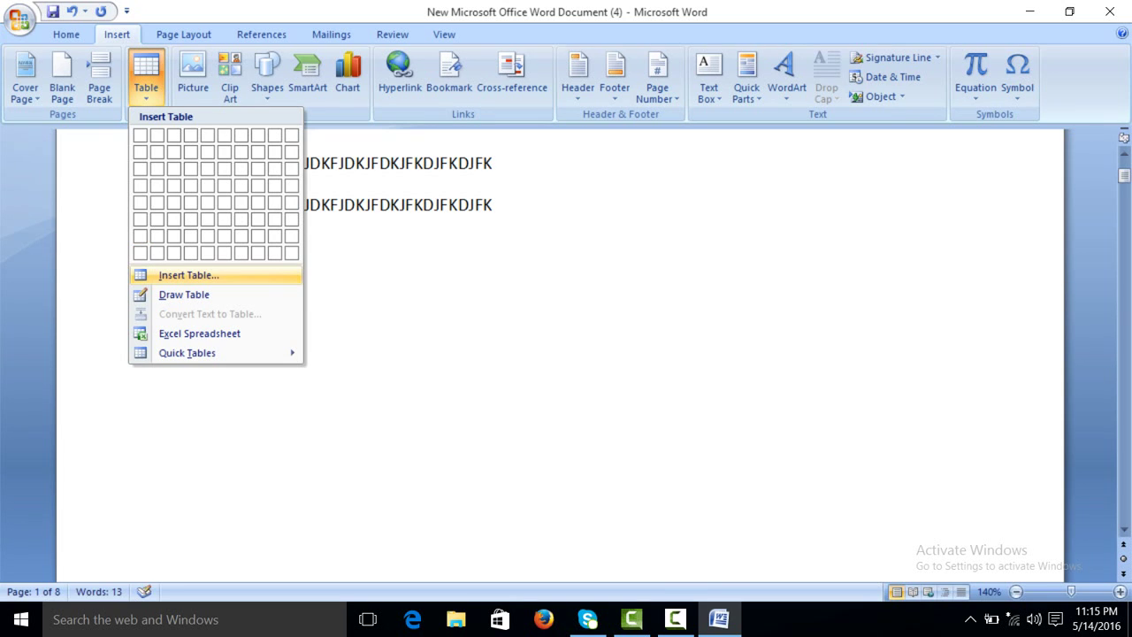
pyautogui.click(188, 275)
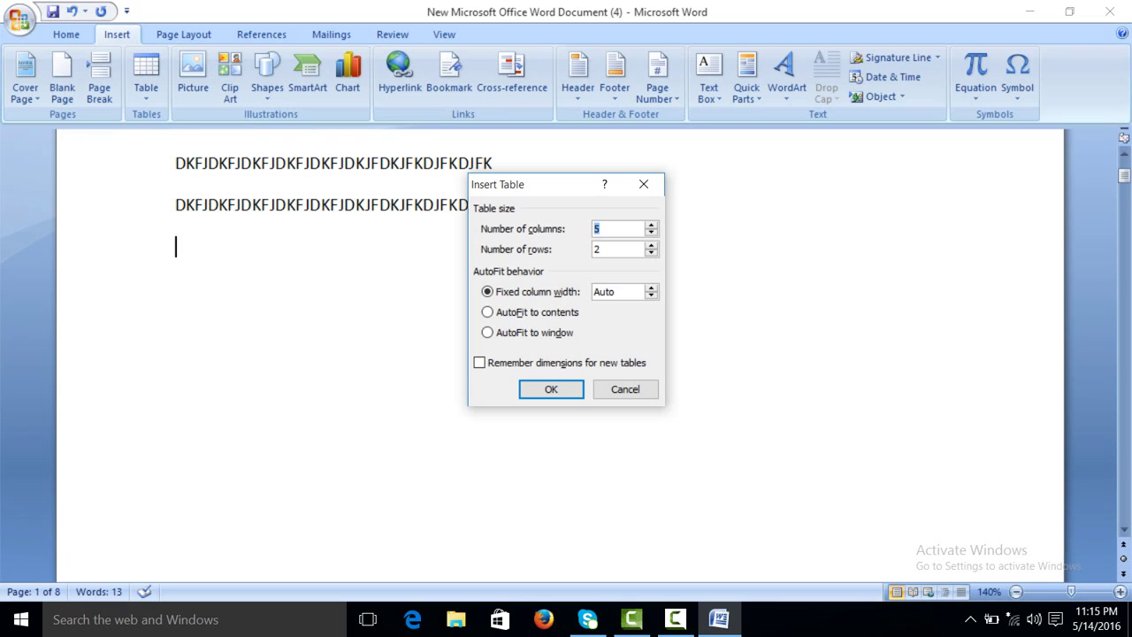
pyautogui.write('7')
pyautogui.press('BackSpace')
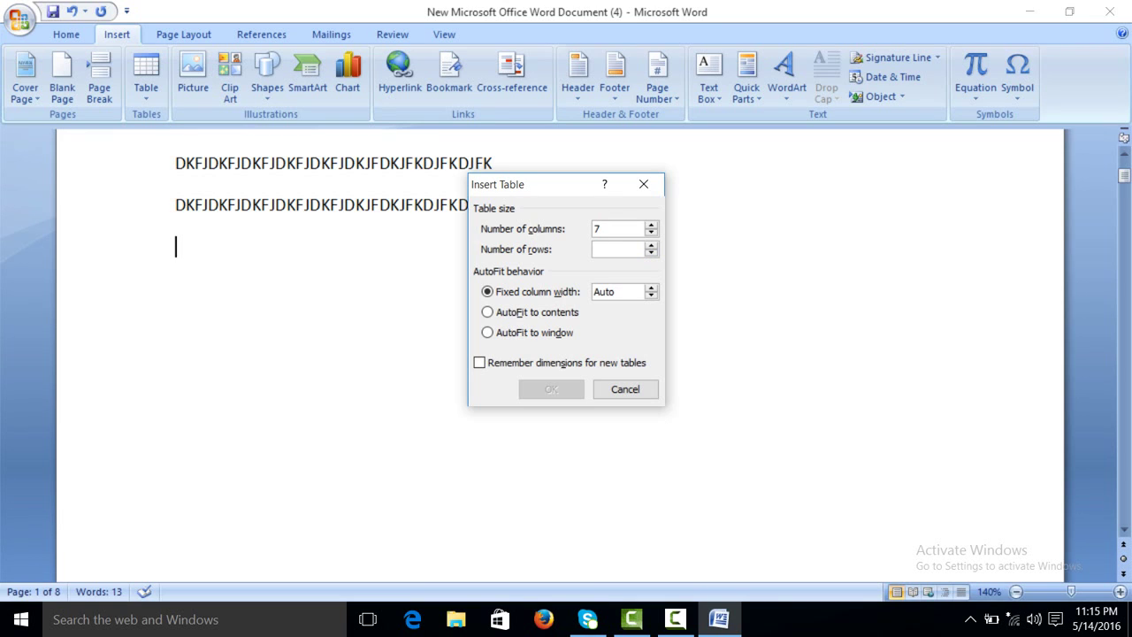
pyautogui.write('12')
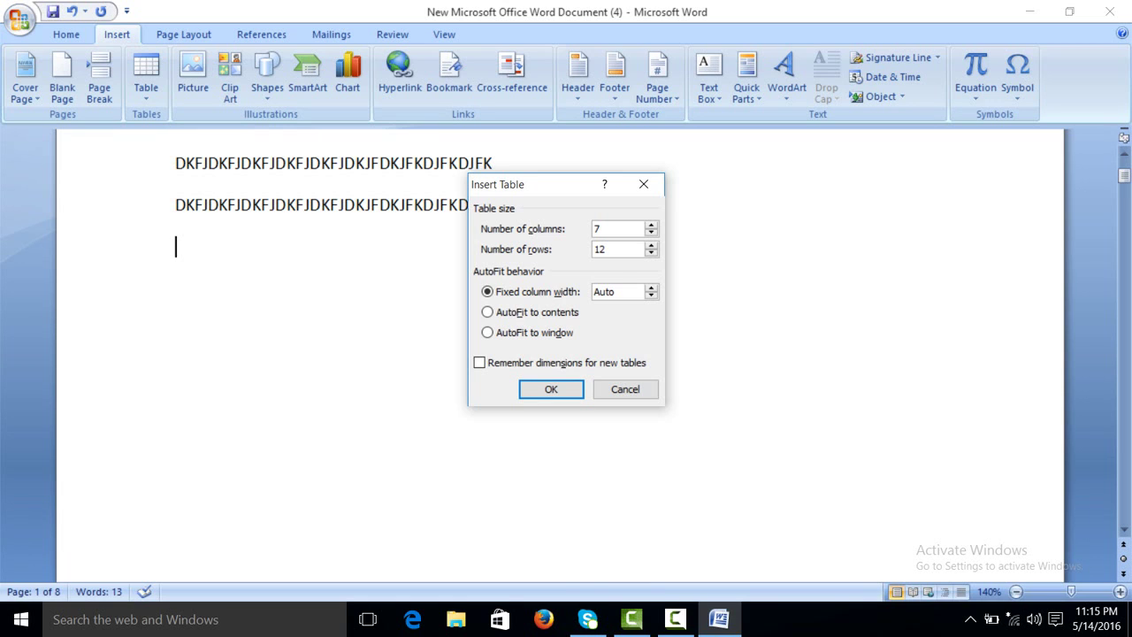
pyautogui.press('Return')
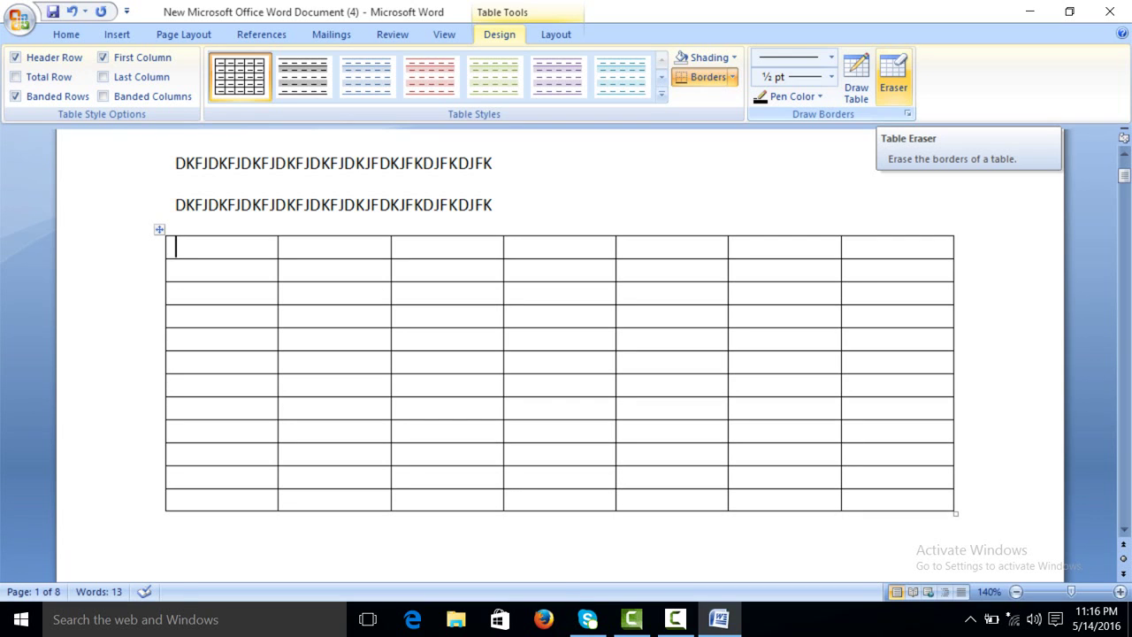
# Erase borders between the first two columns' cells in rows 2 and 3, and undo the erasures along with the table insertion.
pyautogui.click(894, 80)
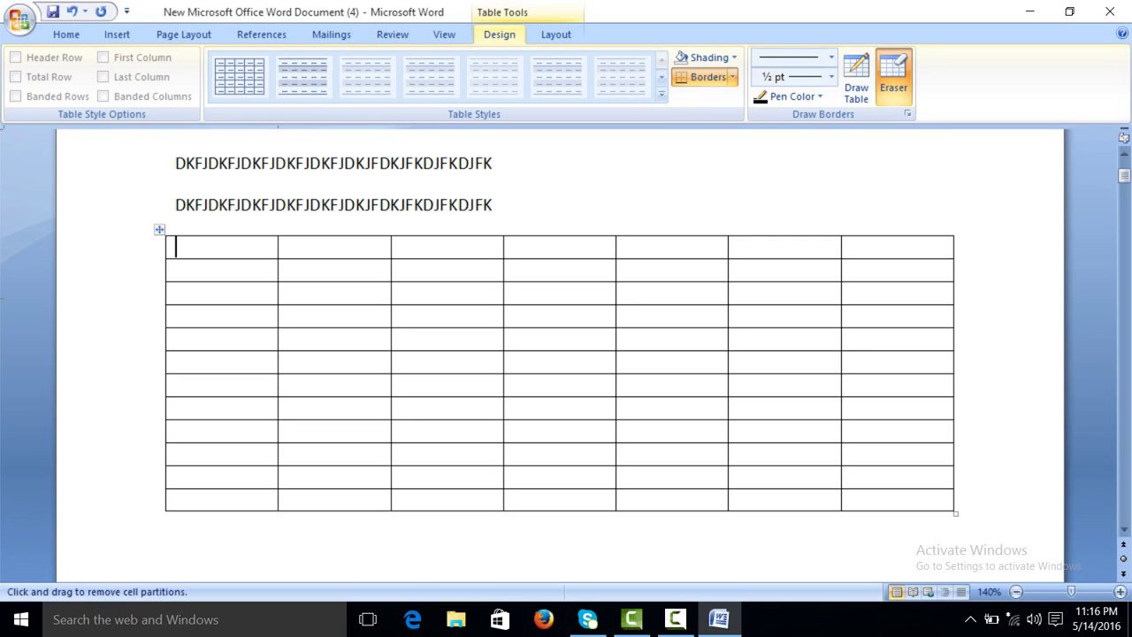
pyautogui.click(278, 293)
pyautogui.moveTo(244, 276)
pyautogui.mouseDown()
pyautogui.moveTo(306, 281)
pyautogui.moveTo(280, 276)
pyautogui.mouseUp()
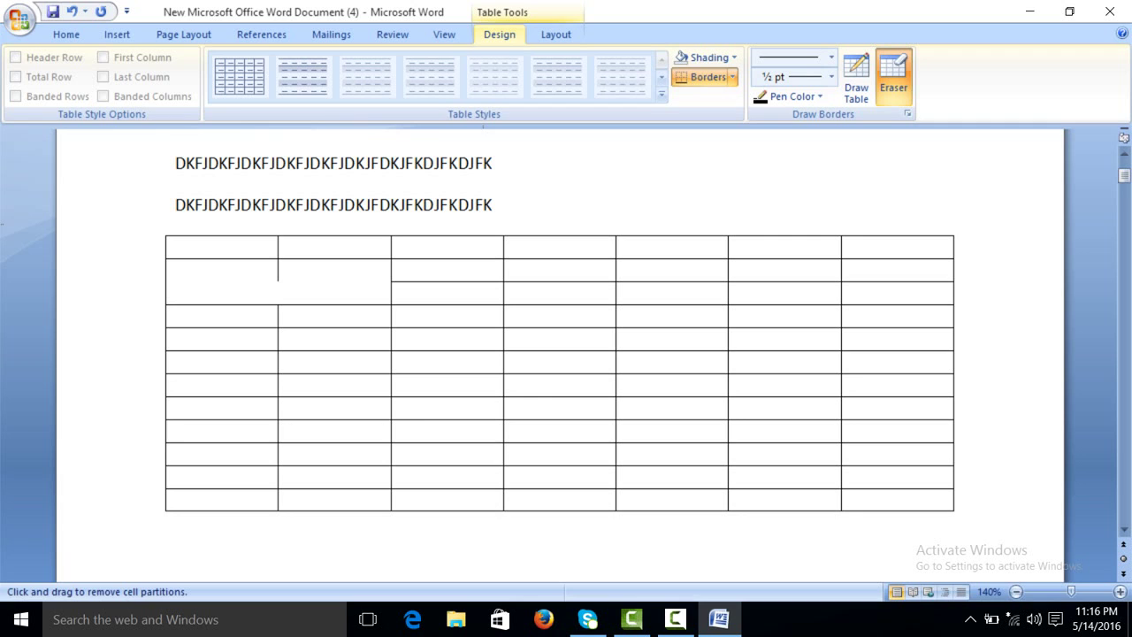
pyautogui.hotkey('ctrl', 'z')
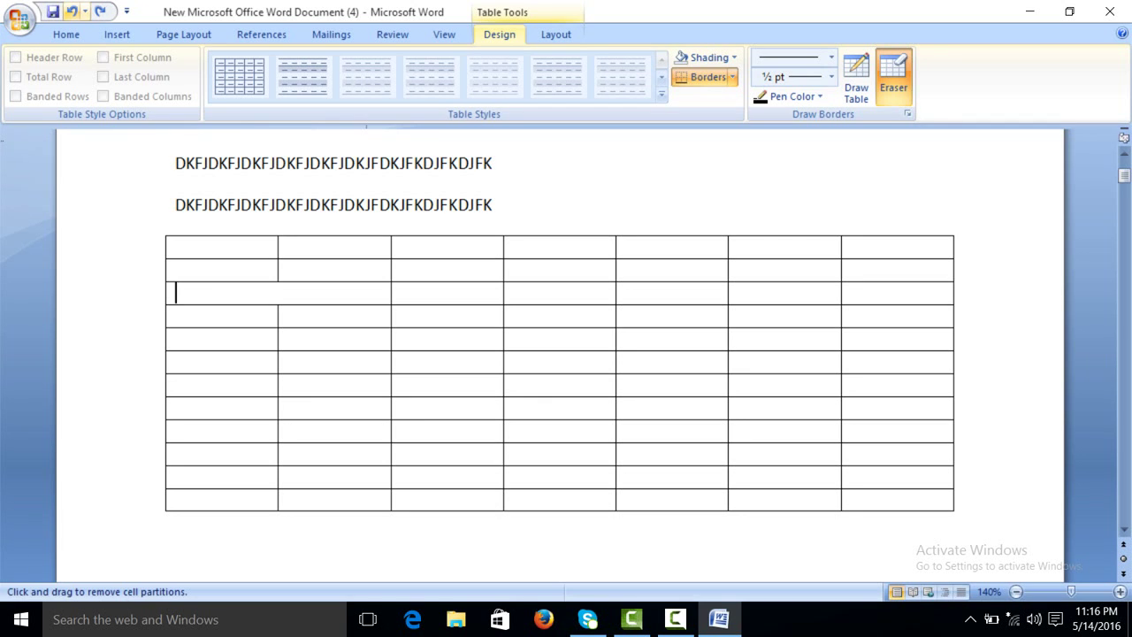
pyautogui.click(72, 12)
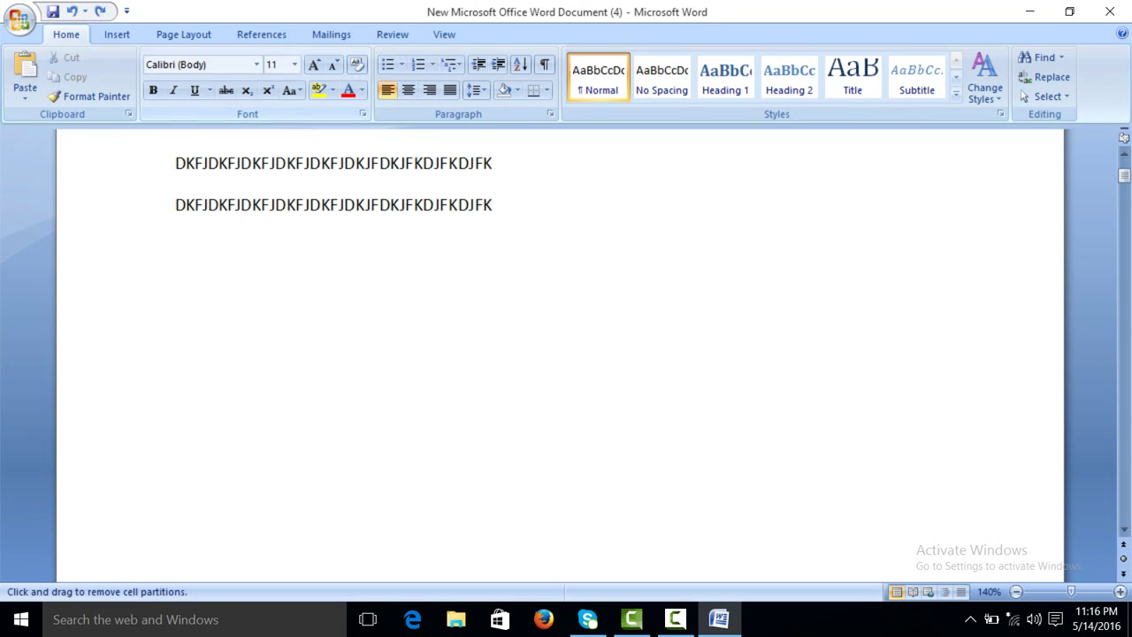
# Minimize the ribbon and restore its full display with the Insert commands showing.
pyautogui.click(117, 35)
pyautogui.click(127, 11)
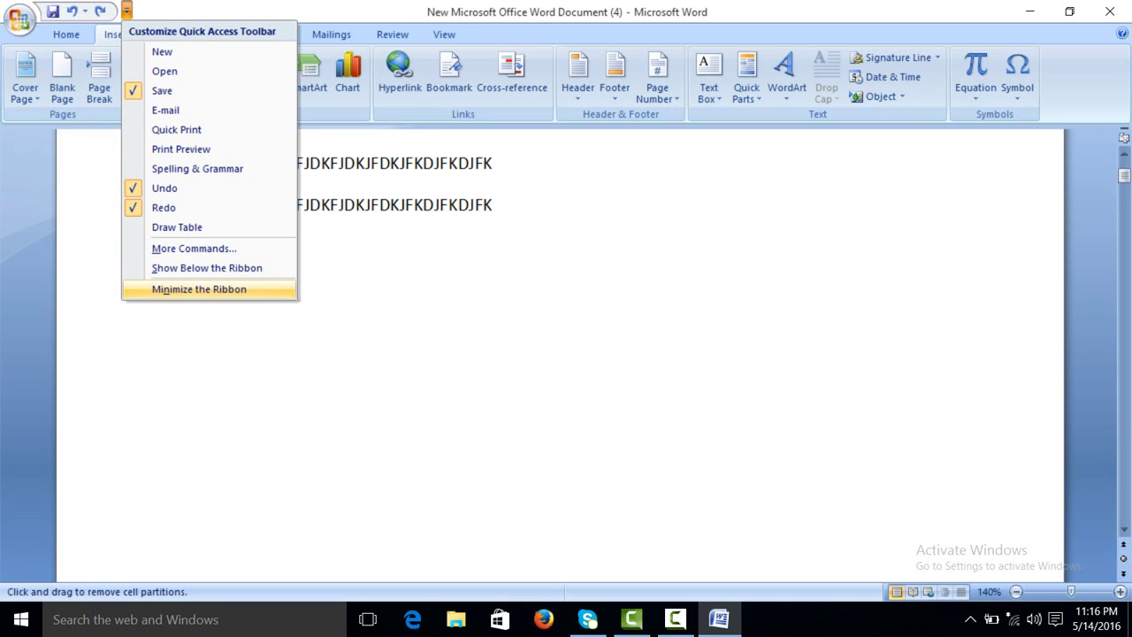
pyautogui.click(199, 289)
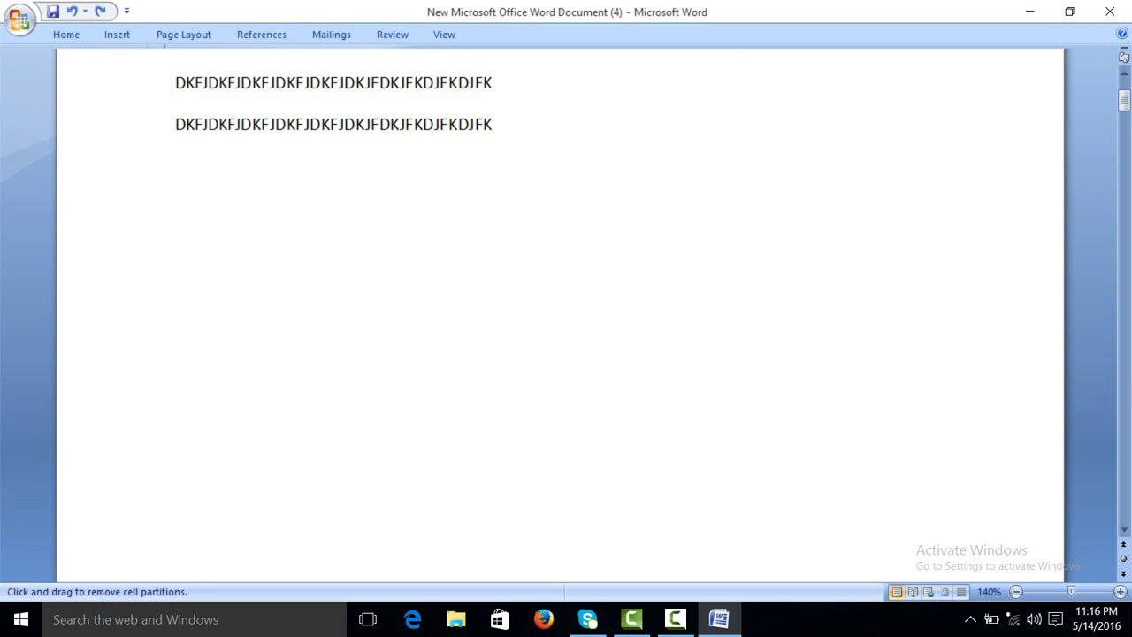
pyautogui.click(127, 10)
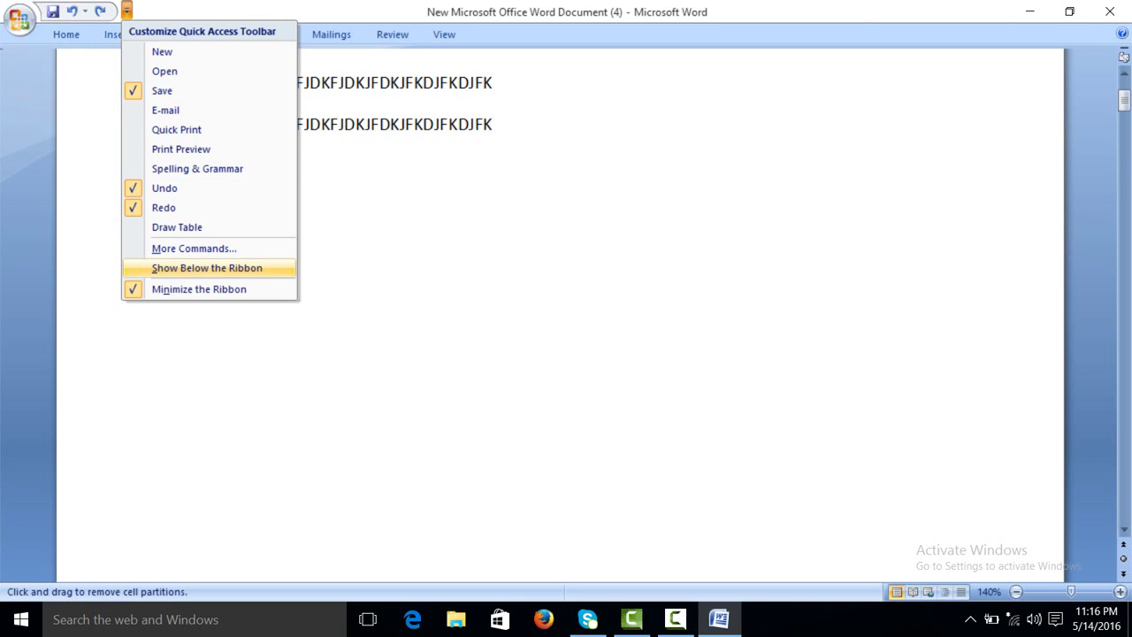
pyautogui.click(199, 290)
# Draw a large table frame below the sample text with Draw Table and divide it into five columns with four vertical lines.
pyautogui.click(146, 76)
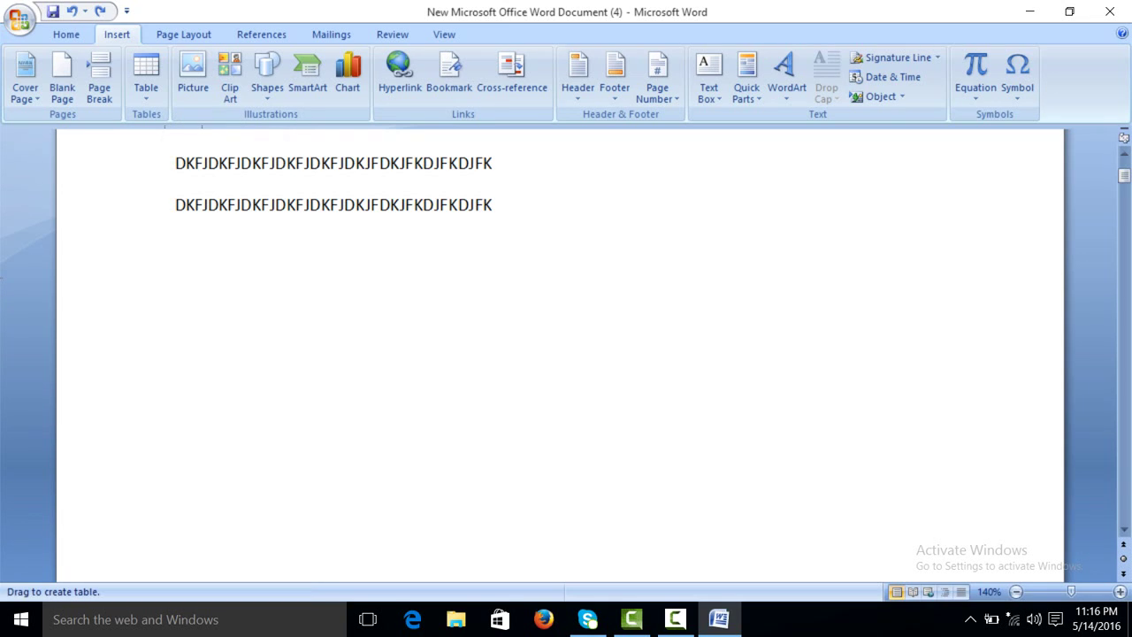
pyautogui.moveTo(224, 292)
pyautogui.mouseDown()
pyautogui.moveTo(476, 398)
pyautogui.moveTo(858, 503)
pyautogui.moveTo(911, 553)
pyautogui.mouseUp()
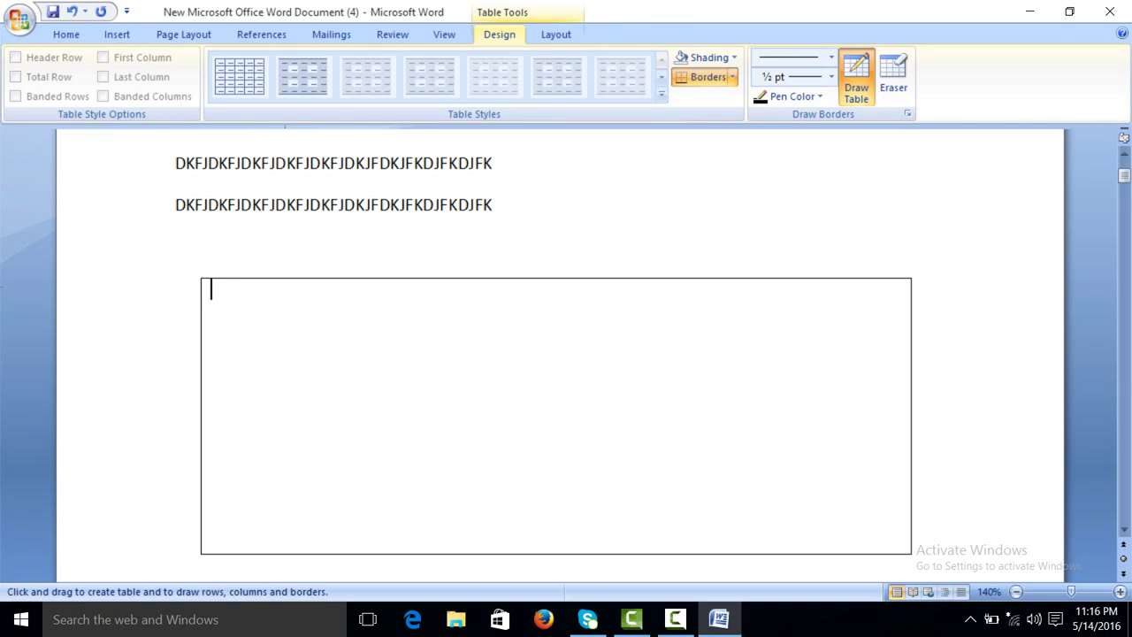
pyautogui.moveTo(282, 285); pyautogui.dragTo(288, 335)
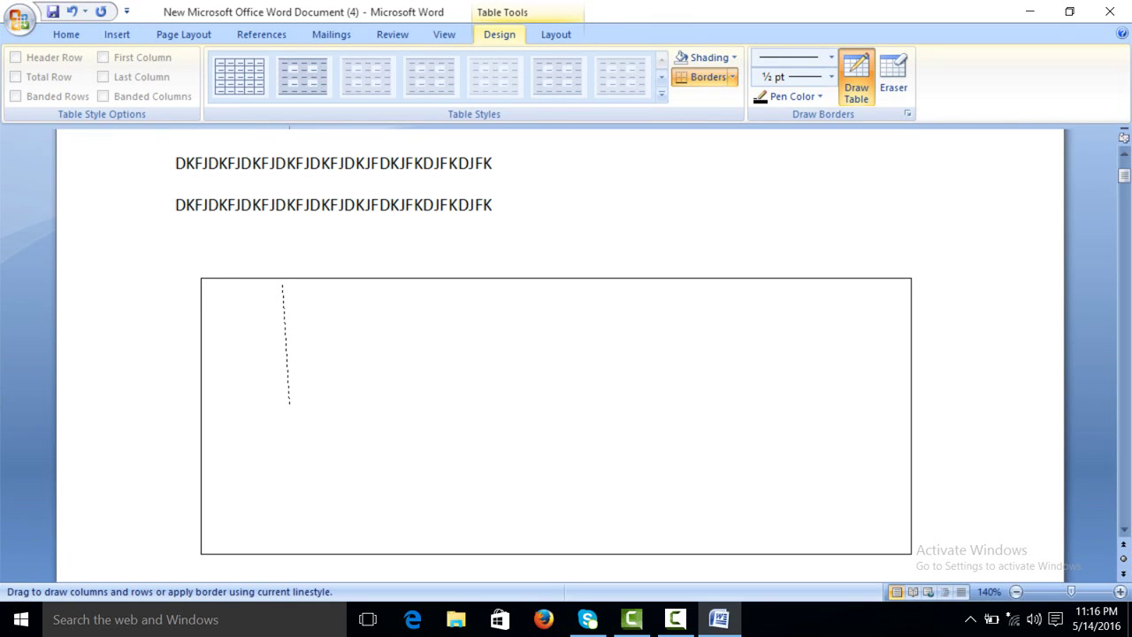
pyautogui.moveTo(290, 403); pyautogui.dragTo(281, 552)
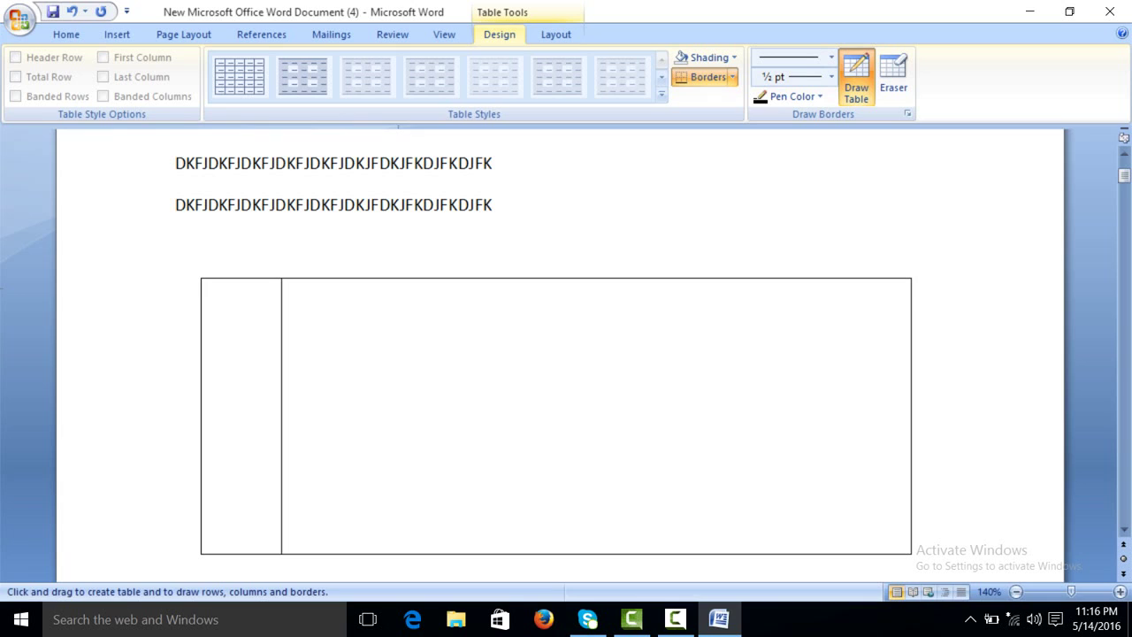
pyautogui.moveTo(398, 288); pyautogui.dragTo(400, 334)
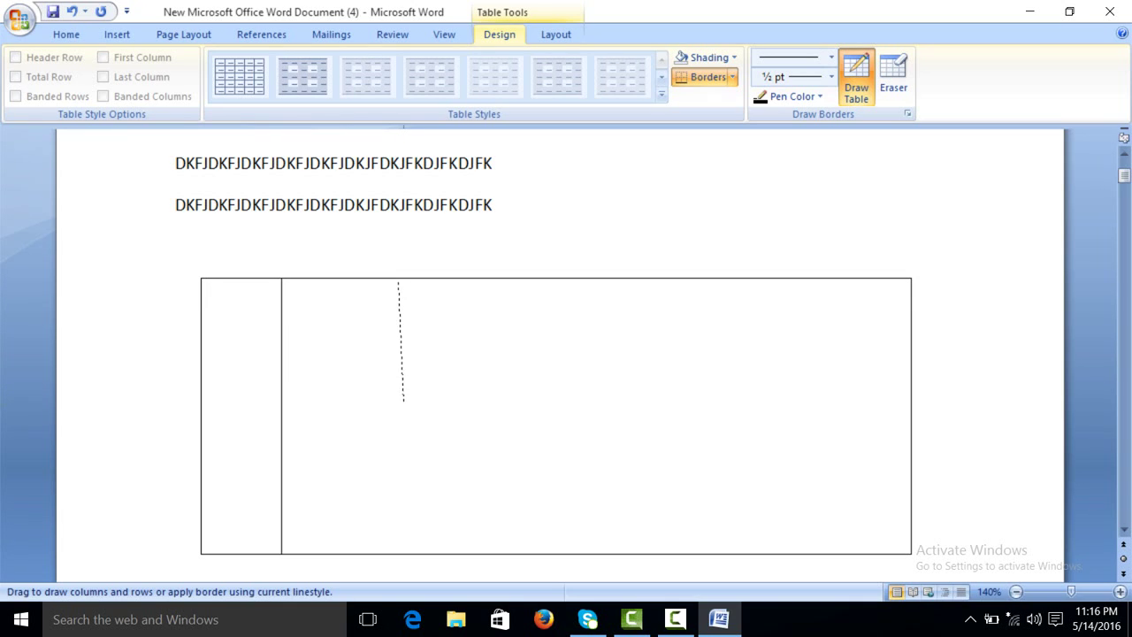
pyautogui.moveTo(403, 400); pyautogui.dragTo(400, 539)
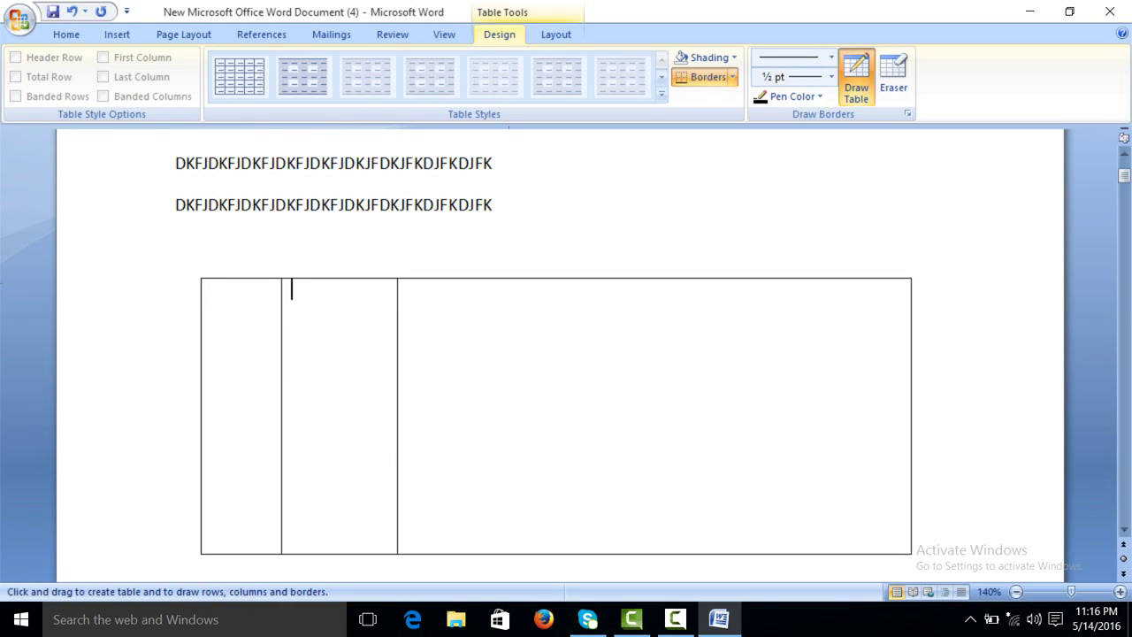
pyautogui.moveTo(508, 284); pyautogui.dragTo(509, 301)
pyautogui.moveTo(508, 370); pyautogui.dragTo(509, 548)
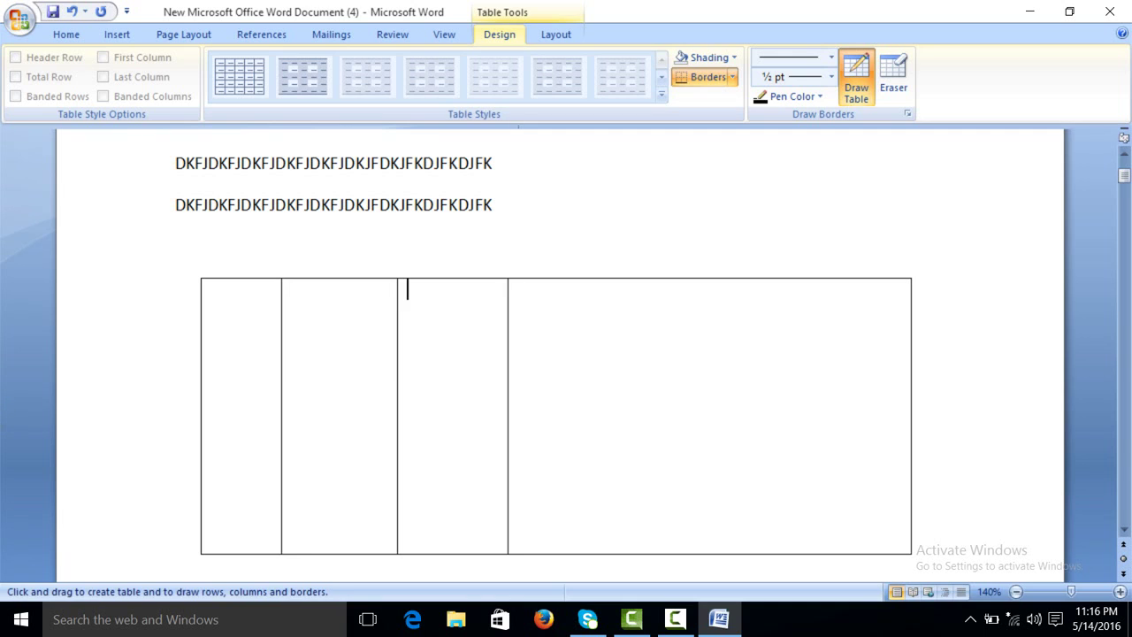
pyautogui.moveTo(593, 279); pyautogui.dragTo(594, 548)
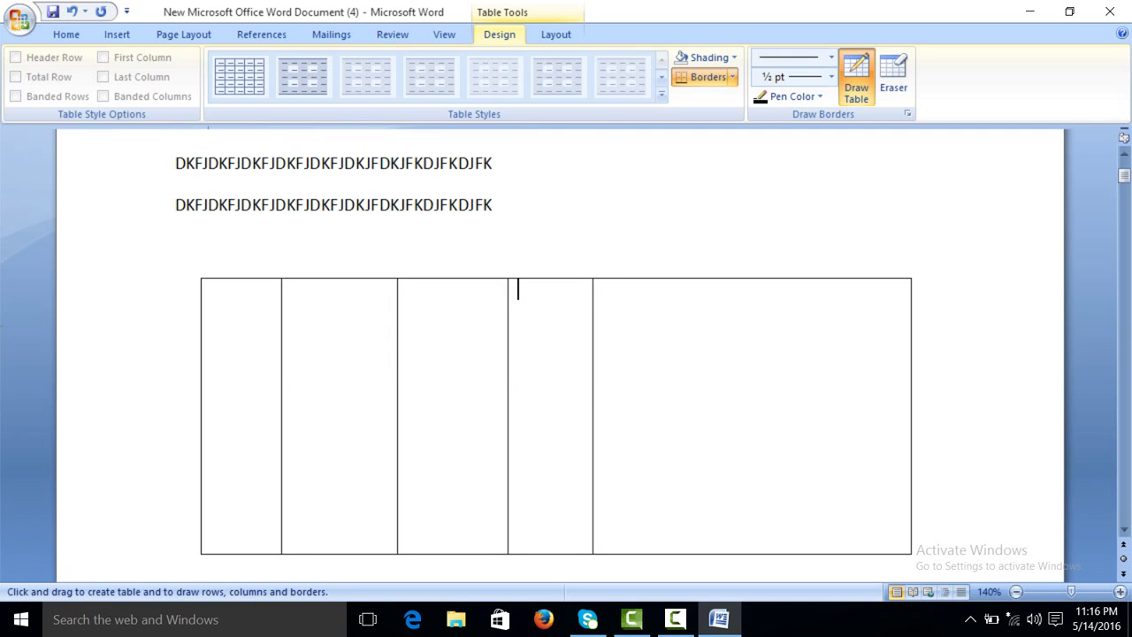
# Draw four horizontal lines across the full width of the table to divide it into five rows.
pyautogui.moveTo(203, 327); pyautogui.dragTo(508, 327)
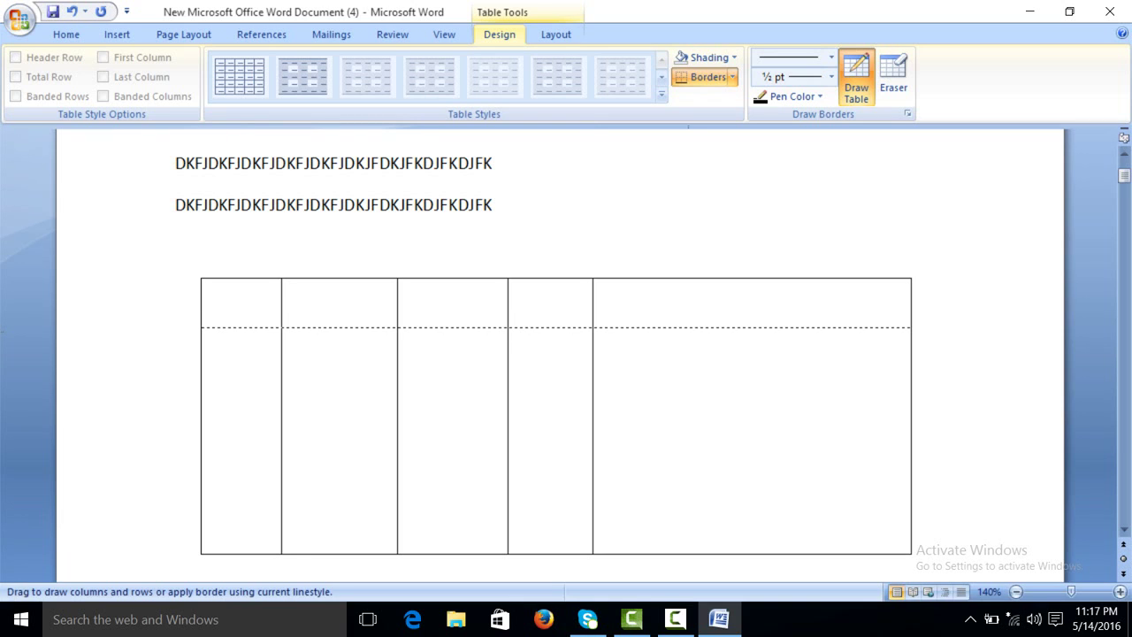
pyautogui.moveTo(911, 328); pyautogui.dragTo(911, 327)
pyautogui.moveTo(203, 373); pyautogui.dragTo(279, 372)
pyautogui.moveTo(911, 372); pyautogui.dragTo(911, 372)
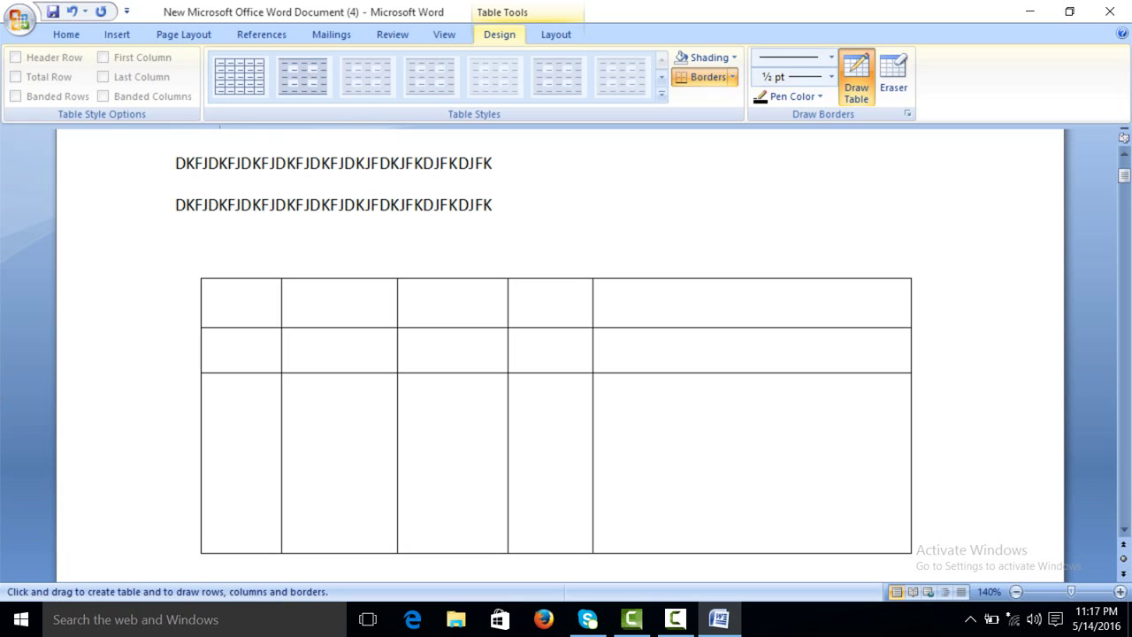
pyautogui.moveTo(202, 421); pyautogui.dragTo(508, 421)
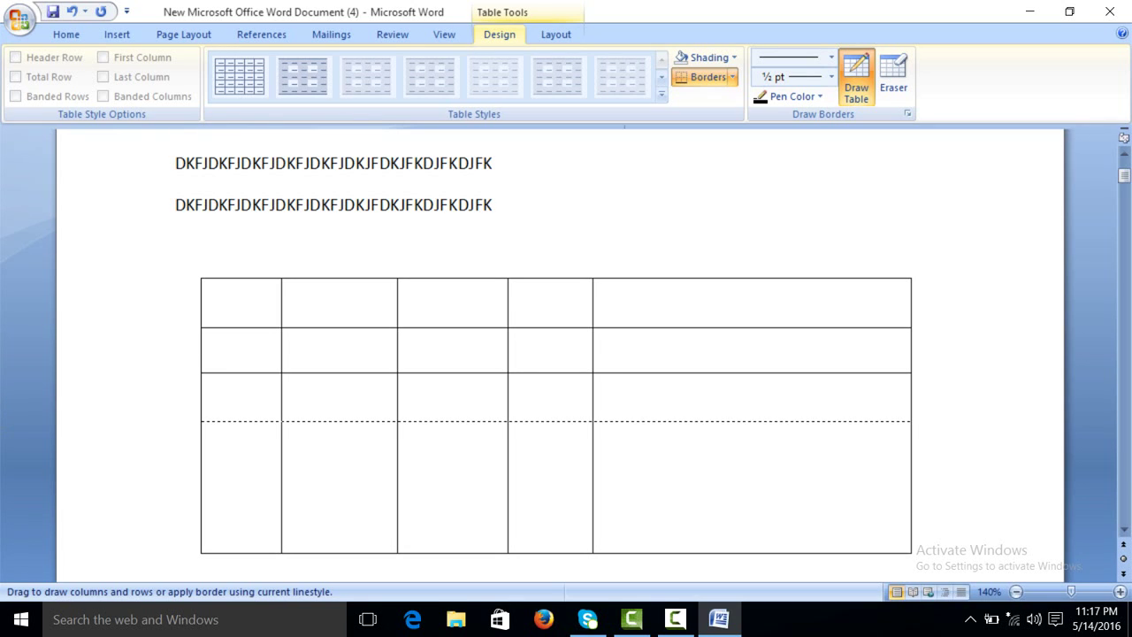
pyautogui.moveTo(912, 421); pyautogui.dragTo(911, 421)
pyautogui.moveTo(203, 473); pyautogui.dragTo(232, 474)
pyautogui.moveTo(912, 474); pyautogui.dragTo(912, 474)
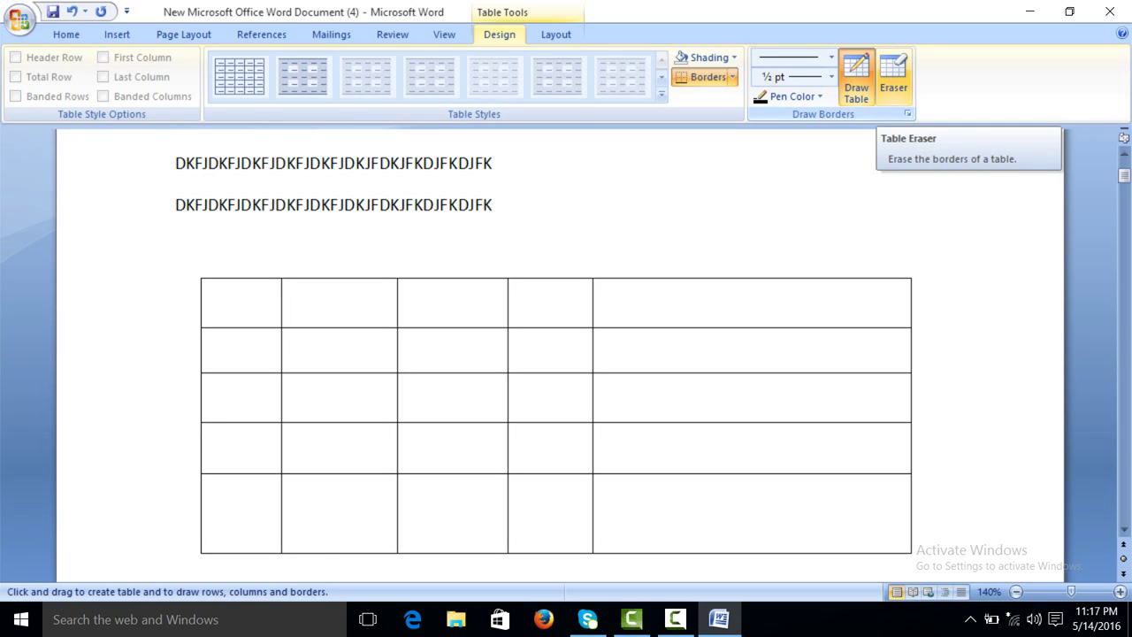
# Erase the borders between columns 1–2 and 3–4 in the second row, and undo the erasures along with the lowest row line.
pyautogui.click(894, 79)
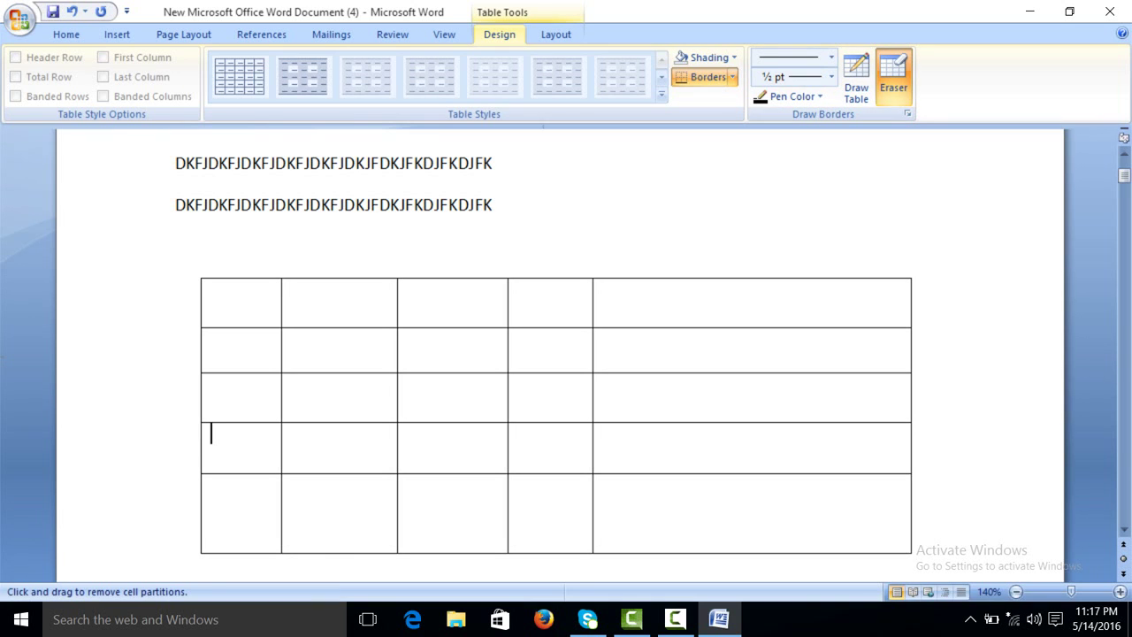
pyautogui.click(510, 350)
pyautogui.click(282, 350)
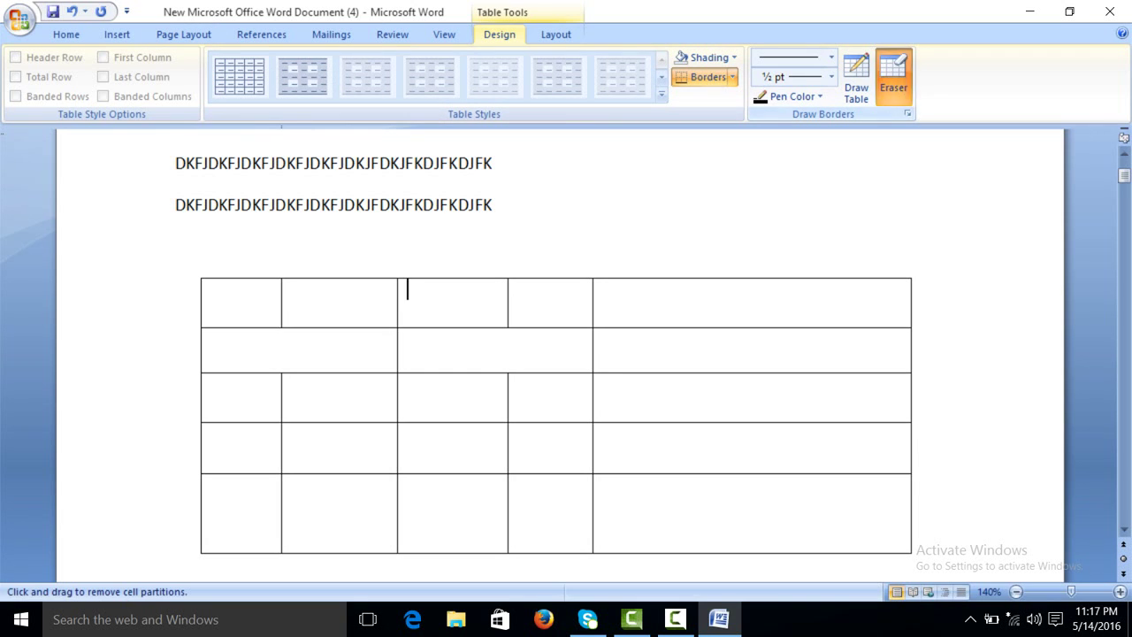
pyautogui.press('Escape')
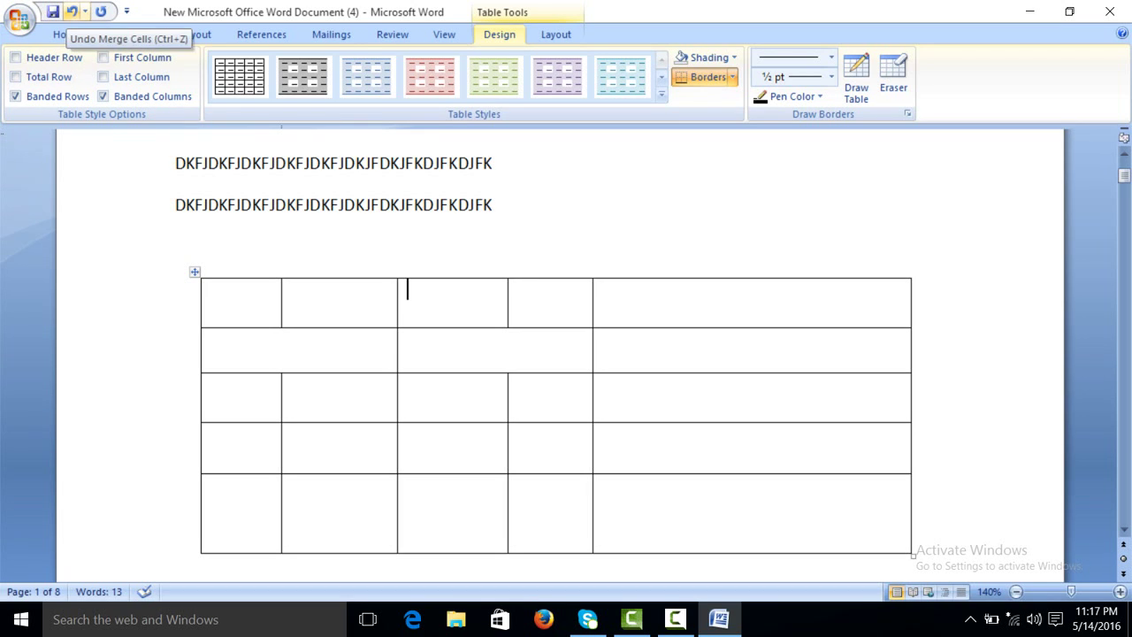
pyautogui.click(72, 12)
pyautogui.click(71, 11)
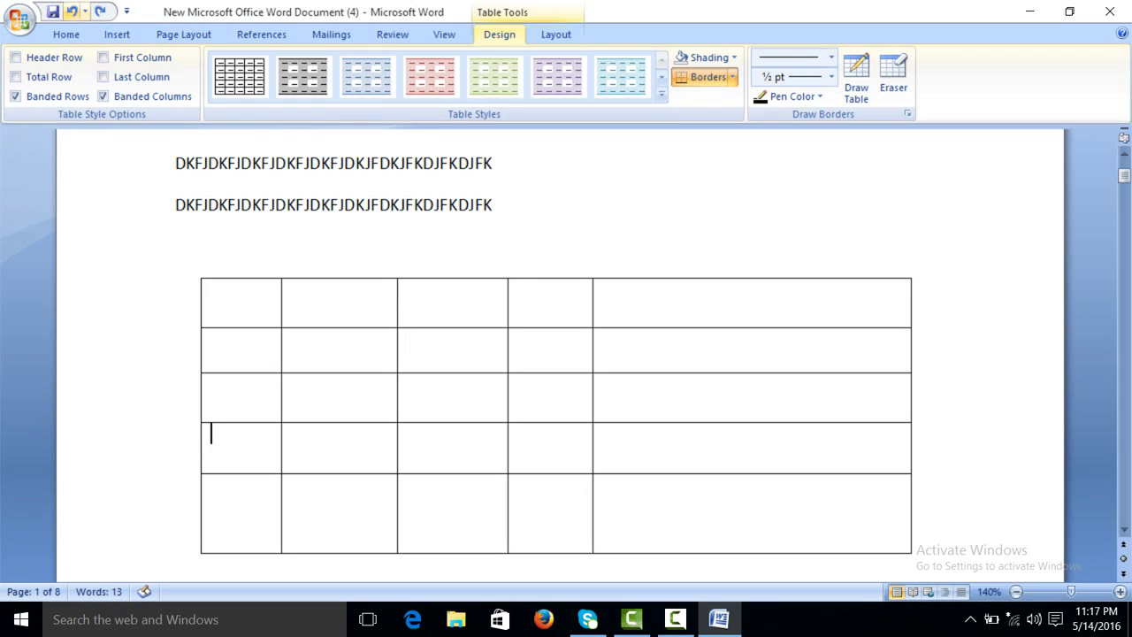
pyautogui.click(72, 12)
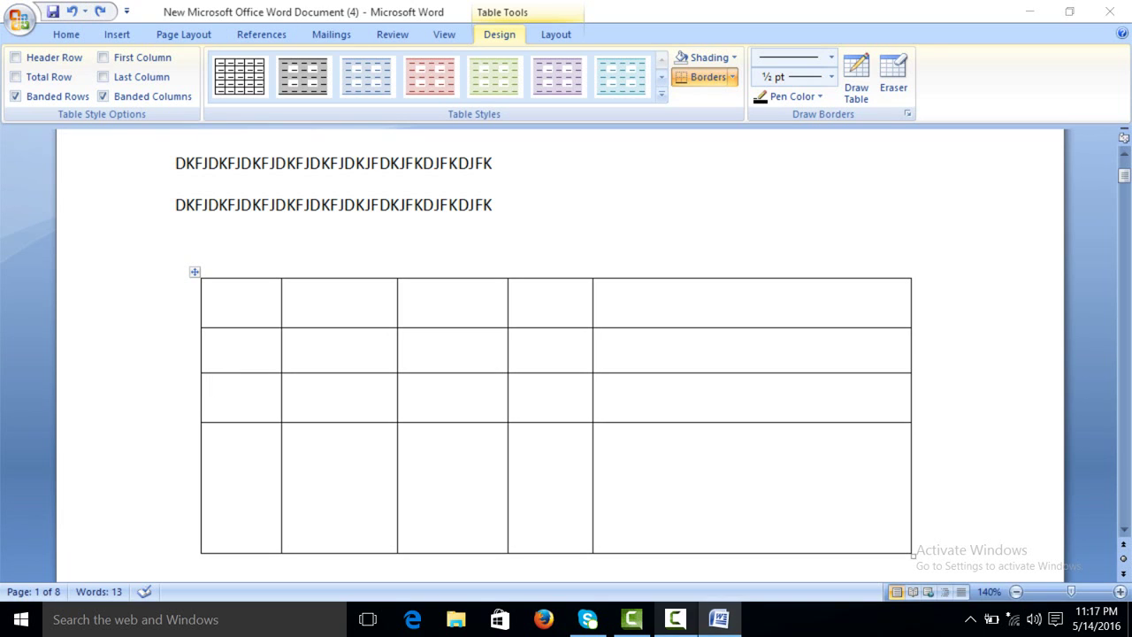
pyautogui.click(676, 620)
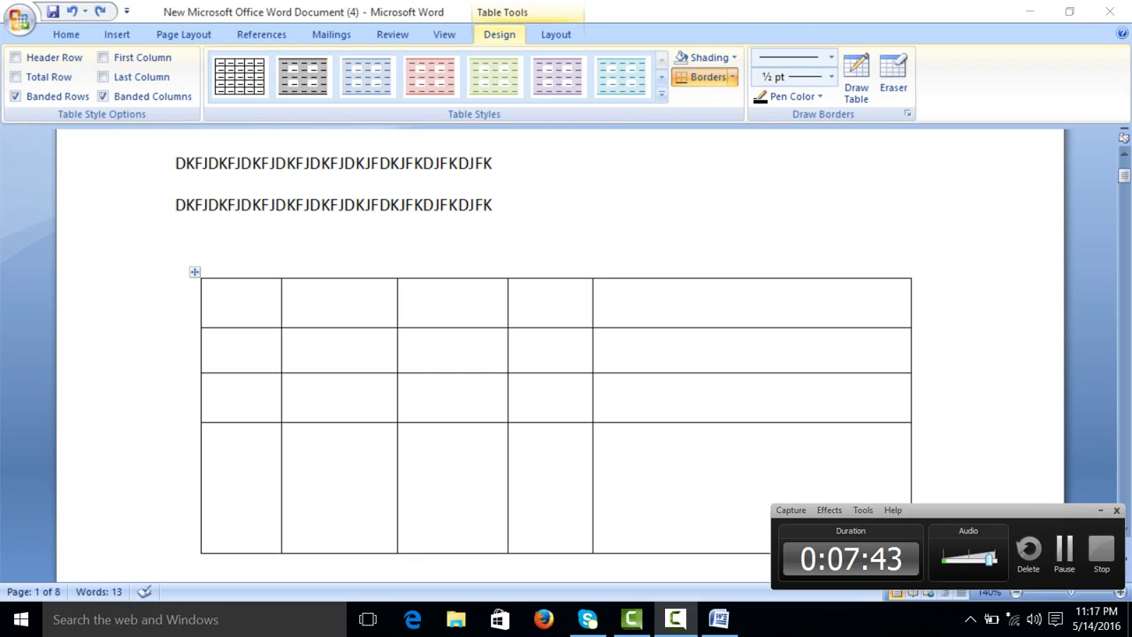
pyautogui.click(1065, 550)
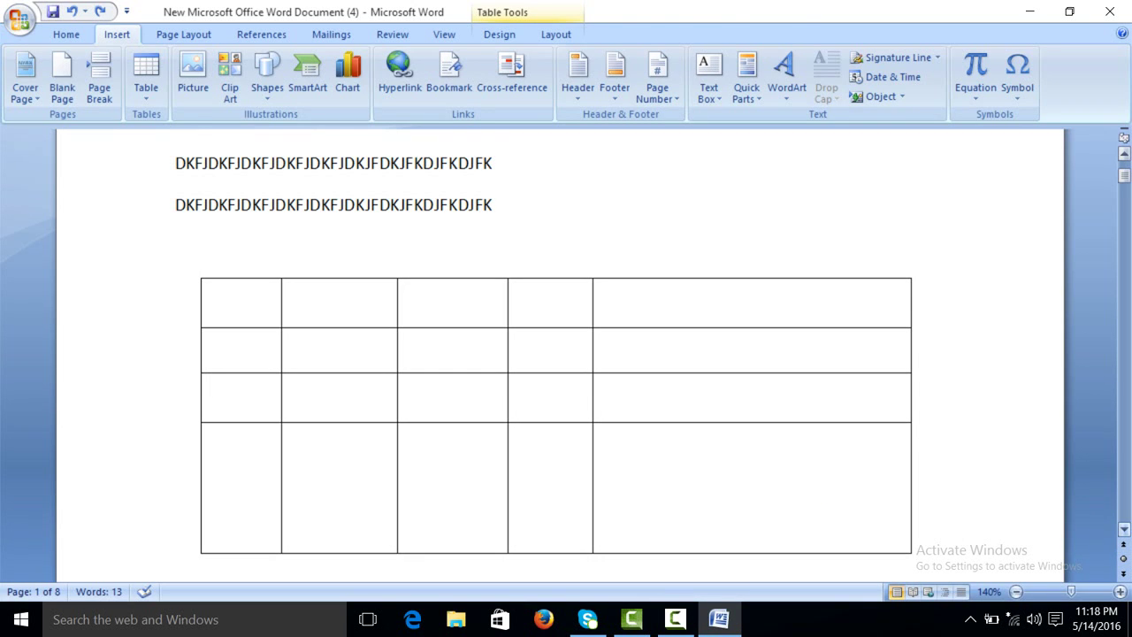
# Insert the picture accounting-theory-3-2-728 from the Desktop folder into the table, and undo the insertion.
pyautogui.scroll(-1, 544, 354)
pyautogui.scroll(-4, 544, 354)
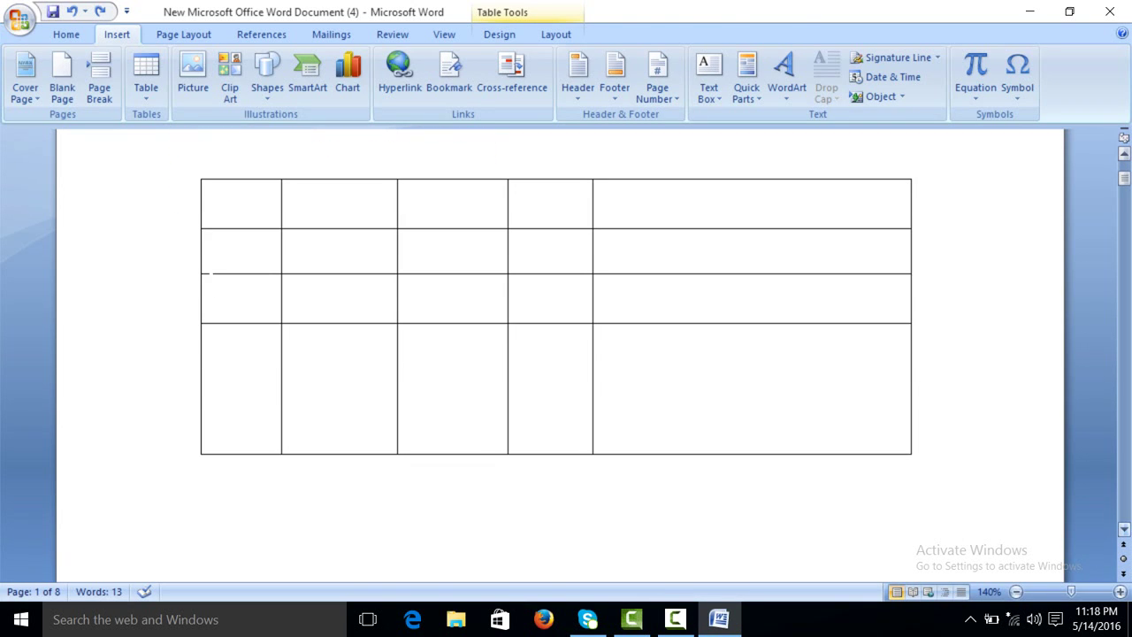
pyautogui.scroll(-7, 555, 354)
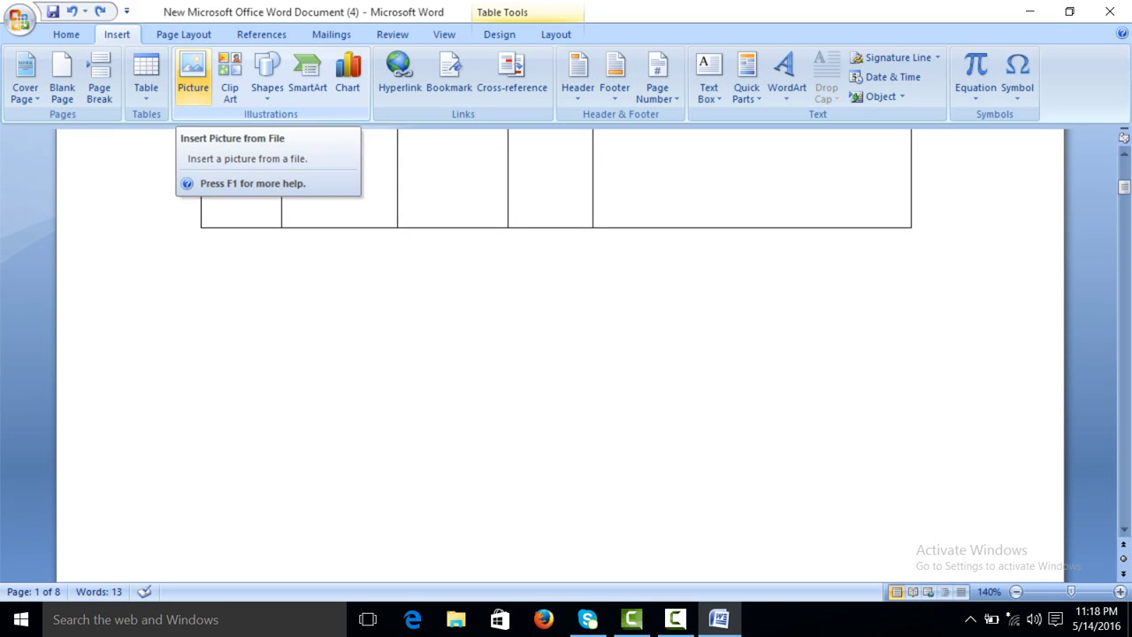
pyautogui.click(193, 75)
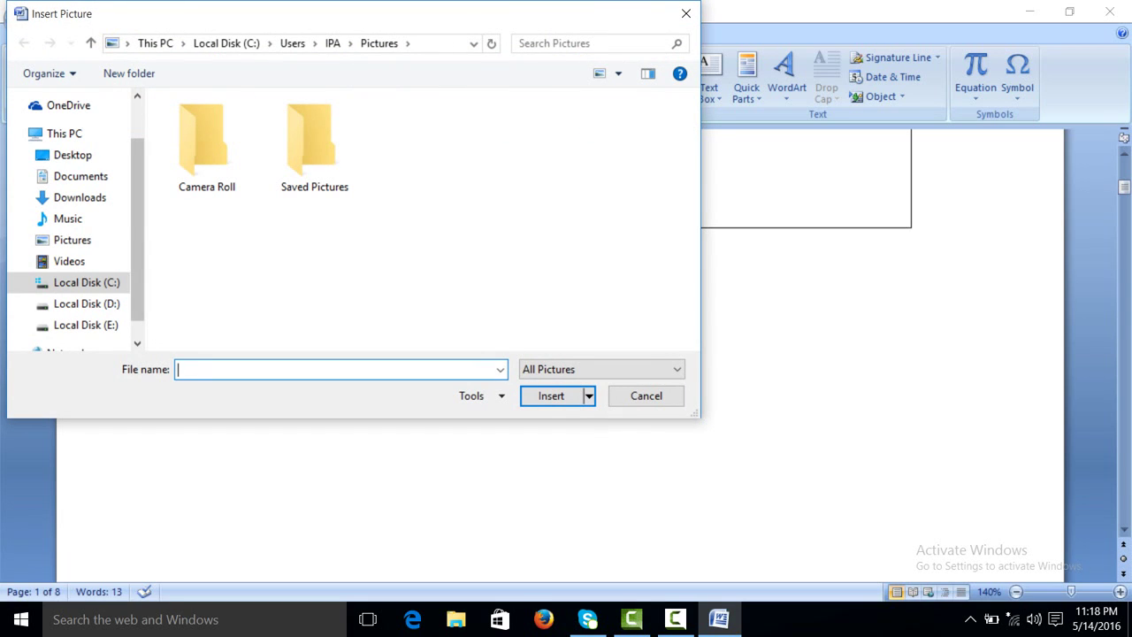
pyautogui.click(72, 155)
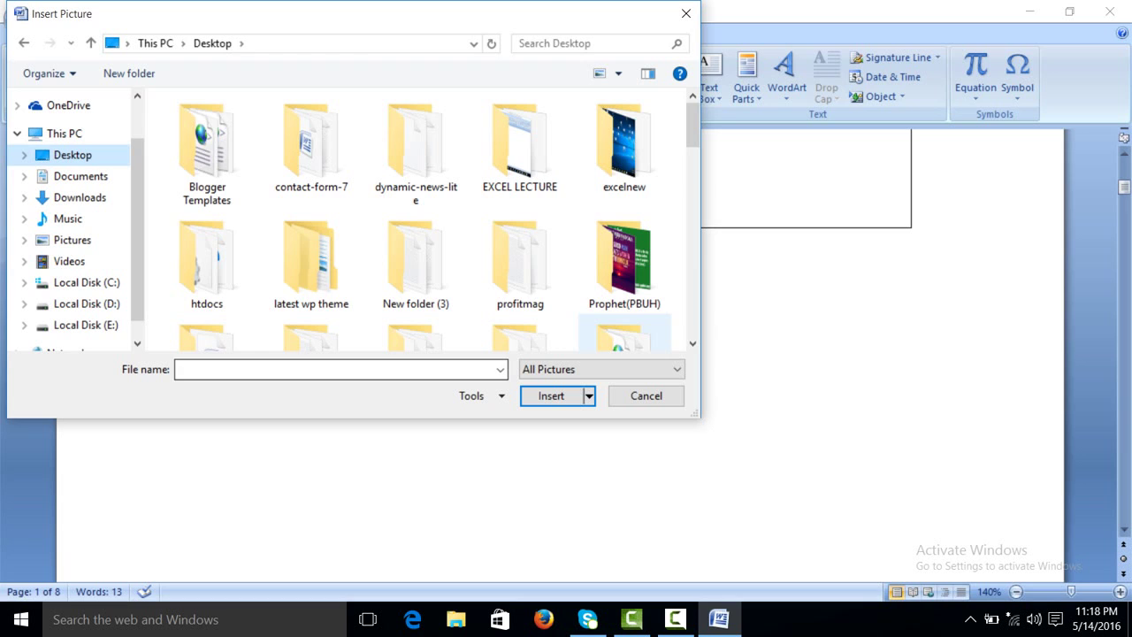
pyautogui.click(693, 343)
pyautogui.scroll(-3, 416, 221)
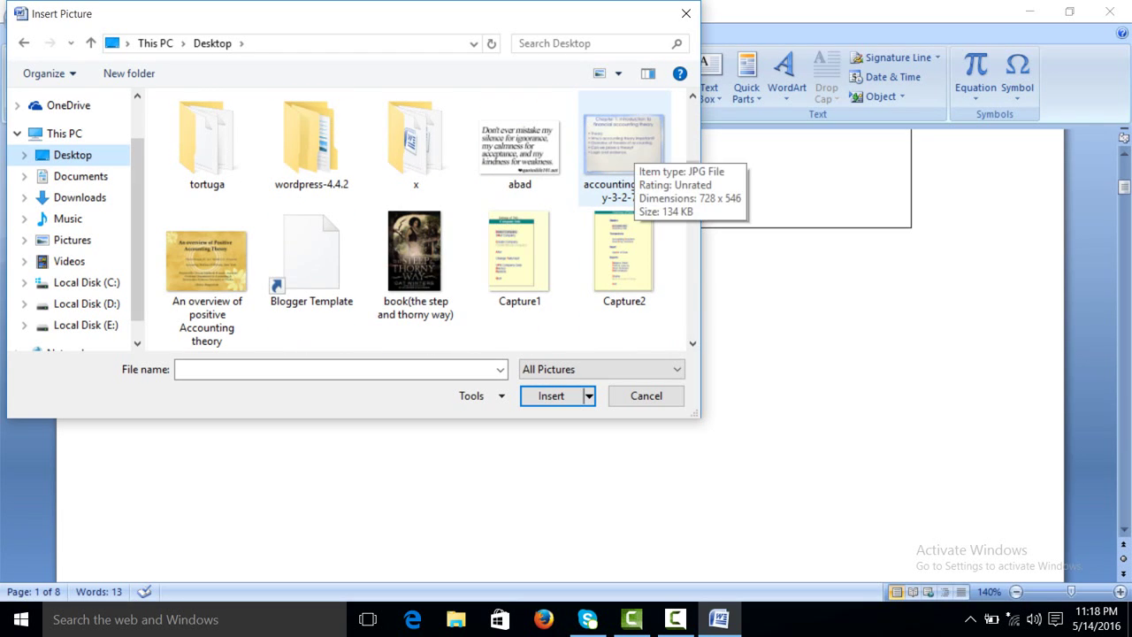
pyautogui.click(633, 147)
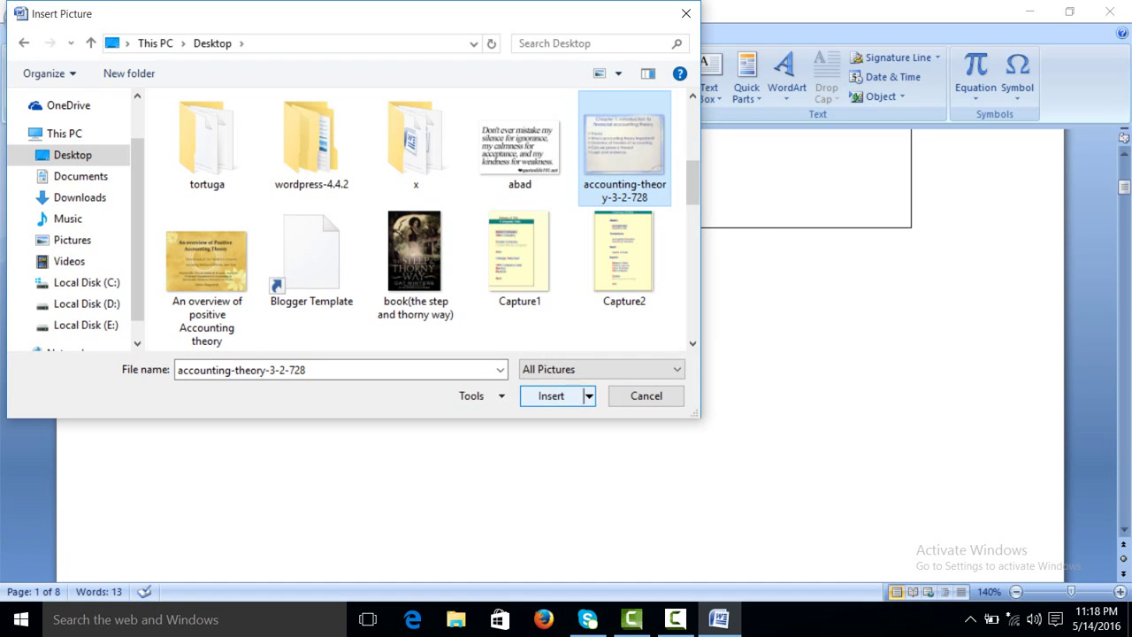
pyautogui.click(550, 395)
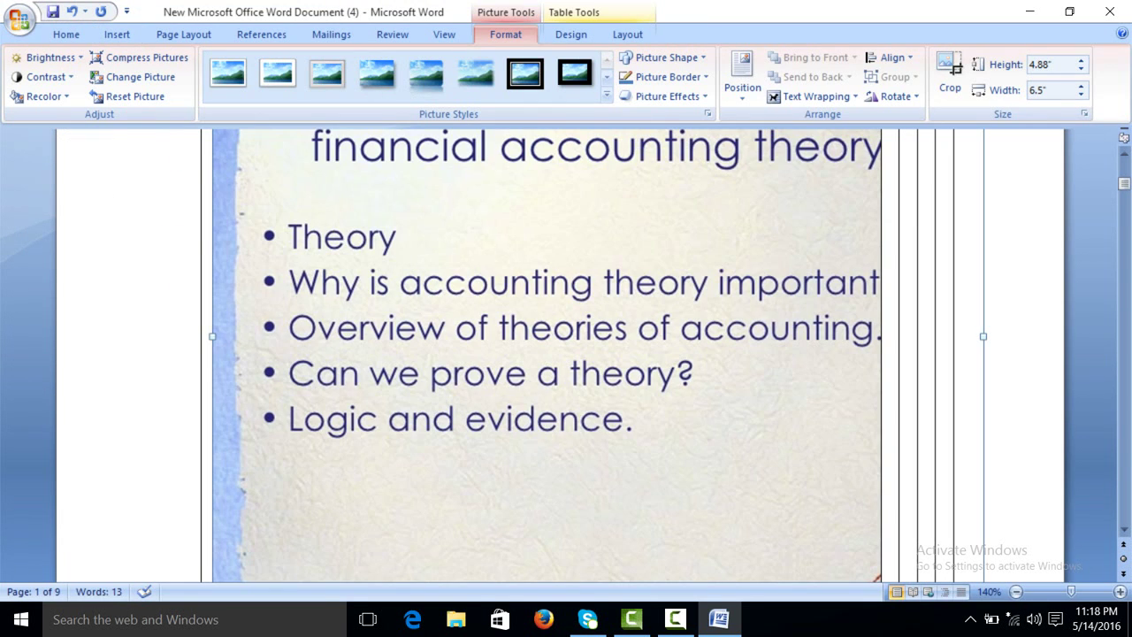
pyautogui.scroll(5, 566, 354)
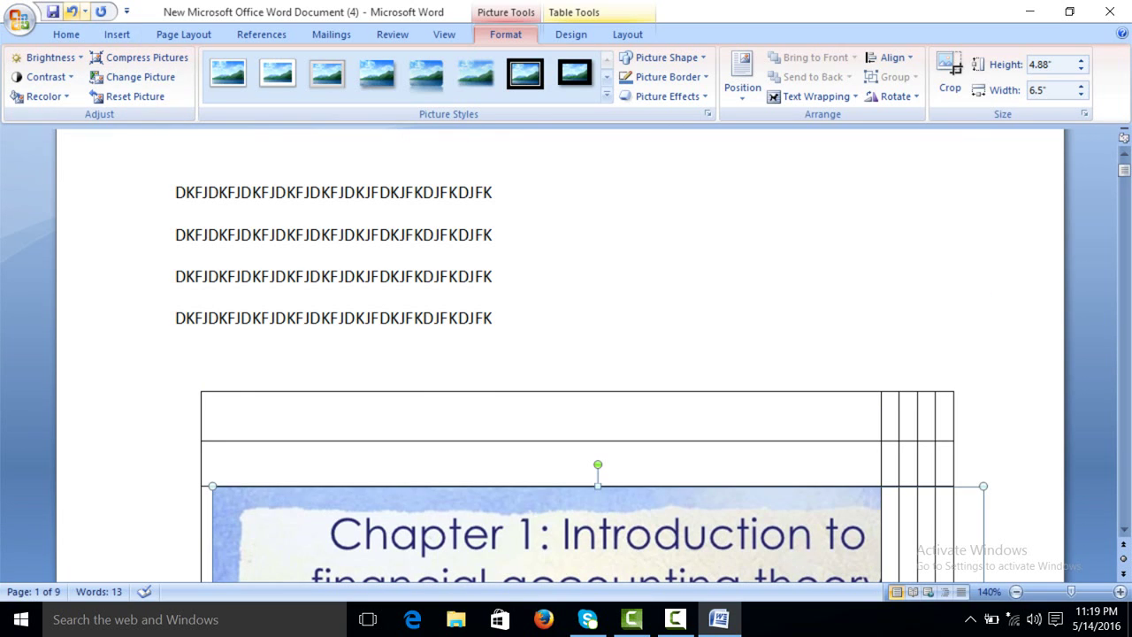
pyautogui.click(72, 12)
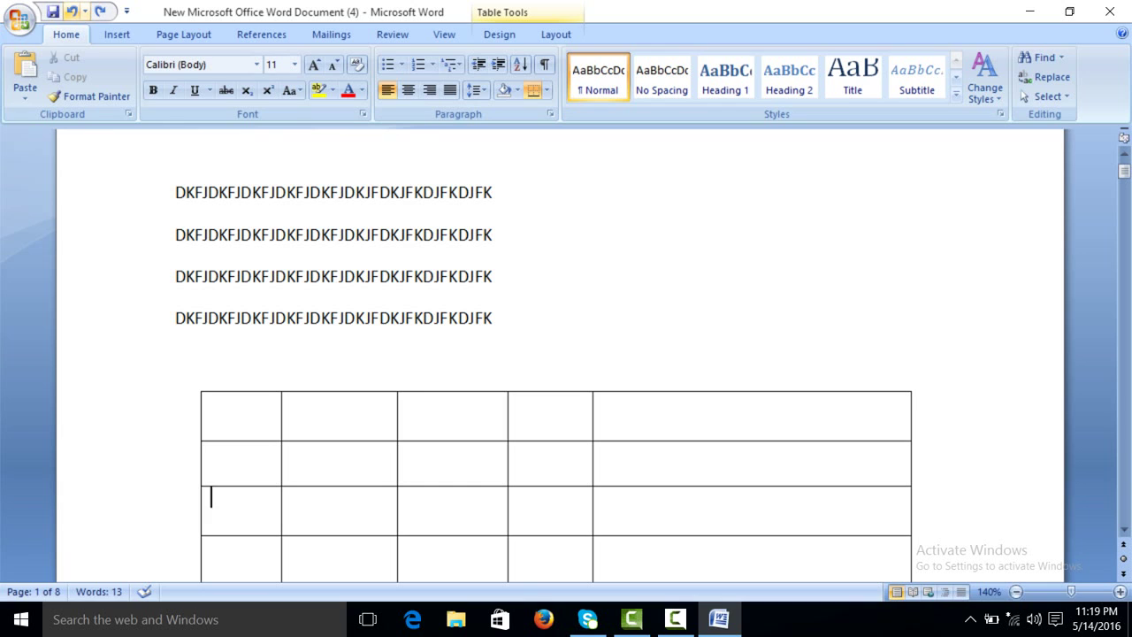
# Display the Clip Art search options while working in the blank area below the table, and close them again.
pyautogui.click(117, 35)
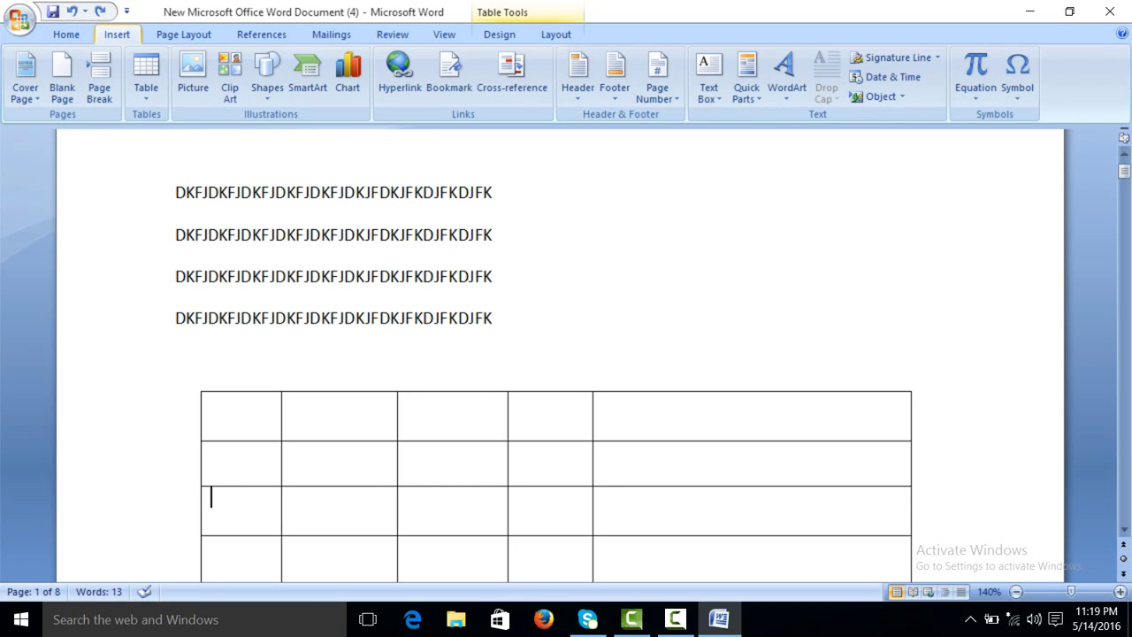
pyautogui.scroll(-5, 567, 354)
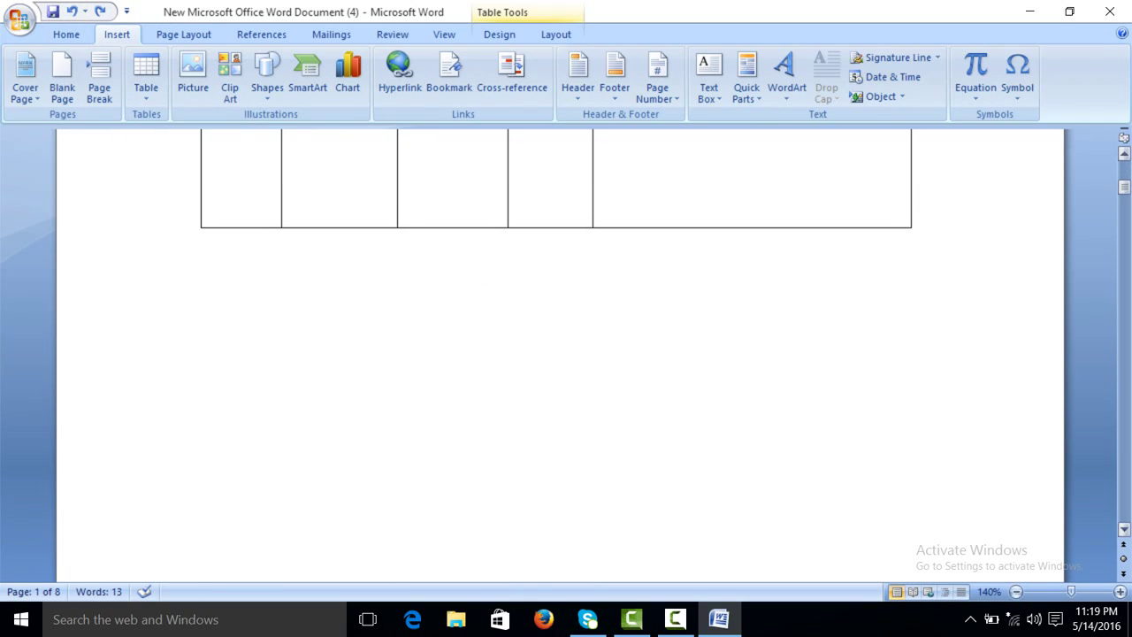
pyautogui.click(412, 335)
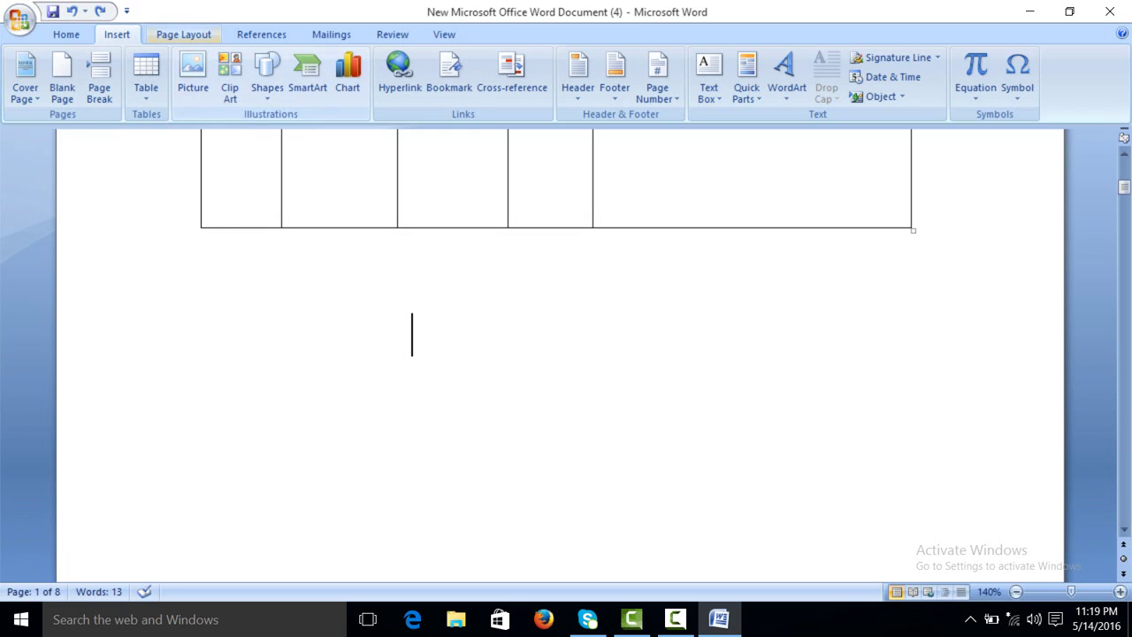
pyautogui.click(231, 80)
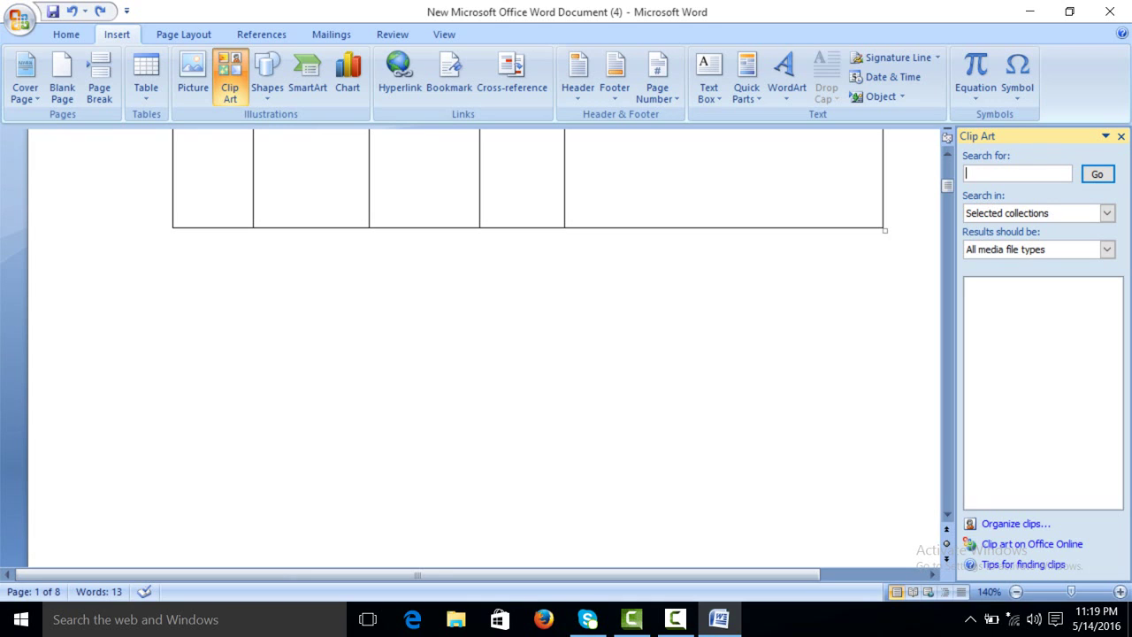
pyautogui.click(230, 80)
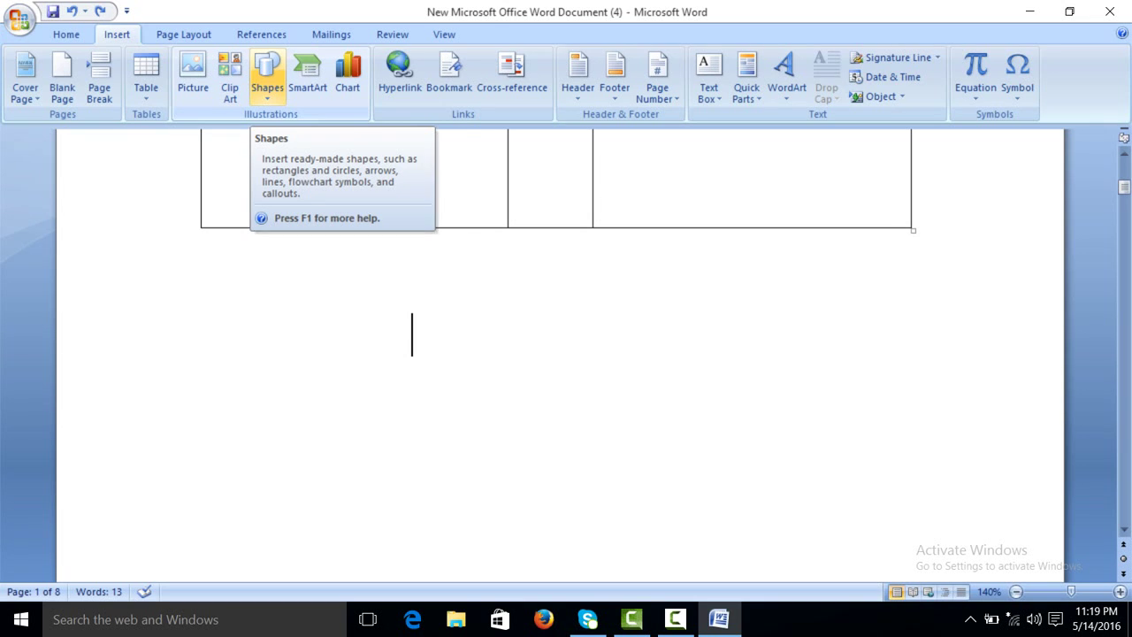
# Draw a right block arrow about 1.81" wide and 0.99" high in the blank area below the table.
pyautogui.click(267, 76)
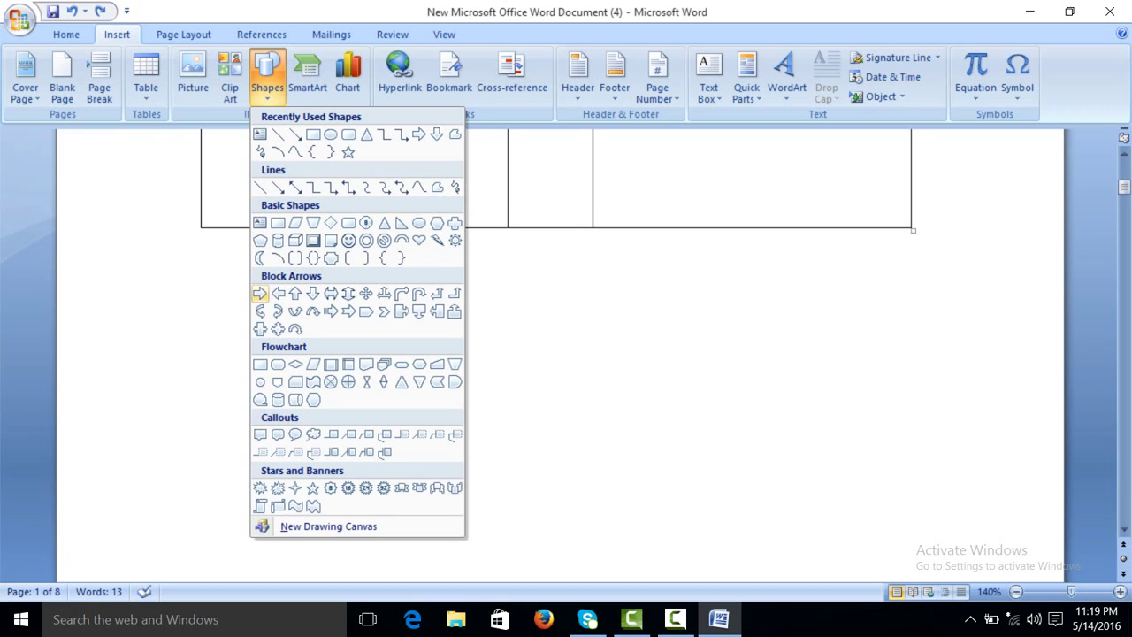
pyautogui.click(261, 293)
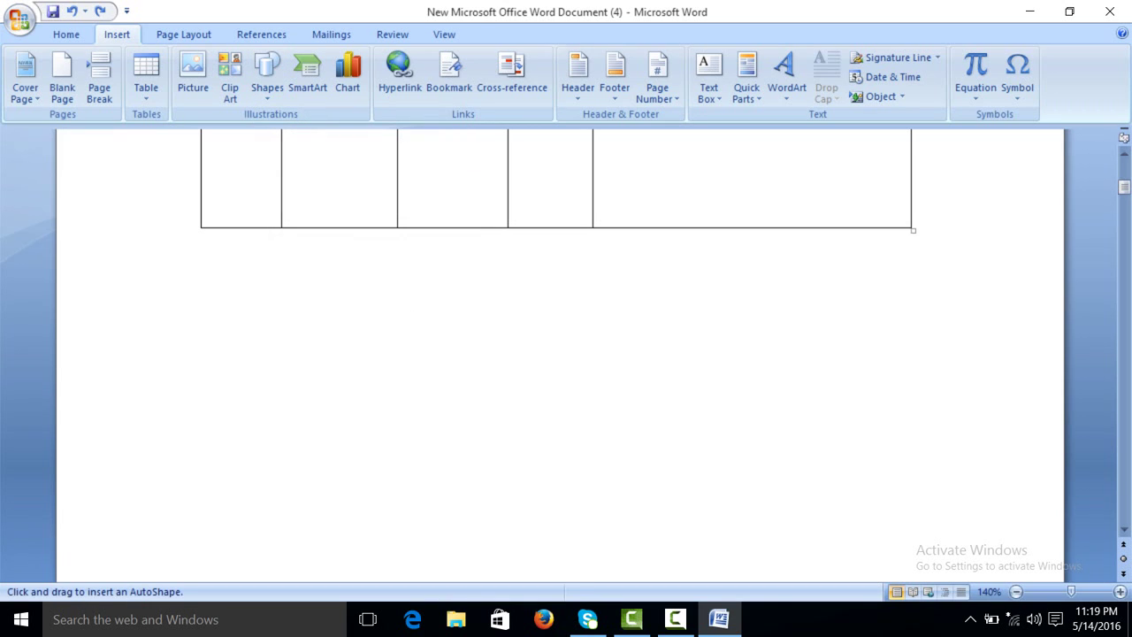
pyautogui.moveTo(346, 323); pyautogui.dragTo(563, 443)
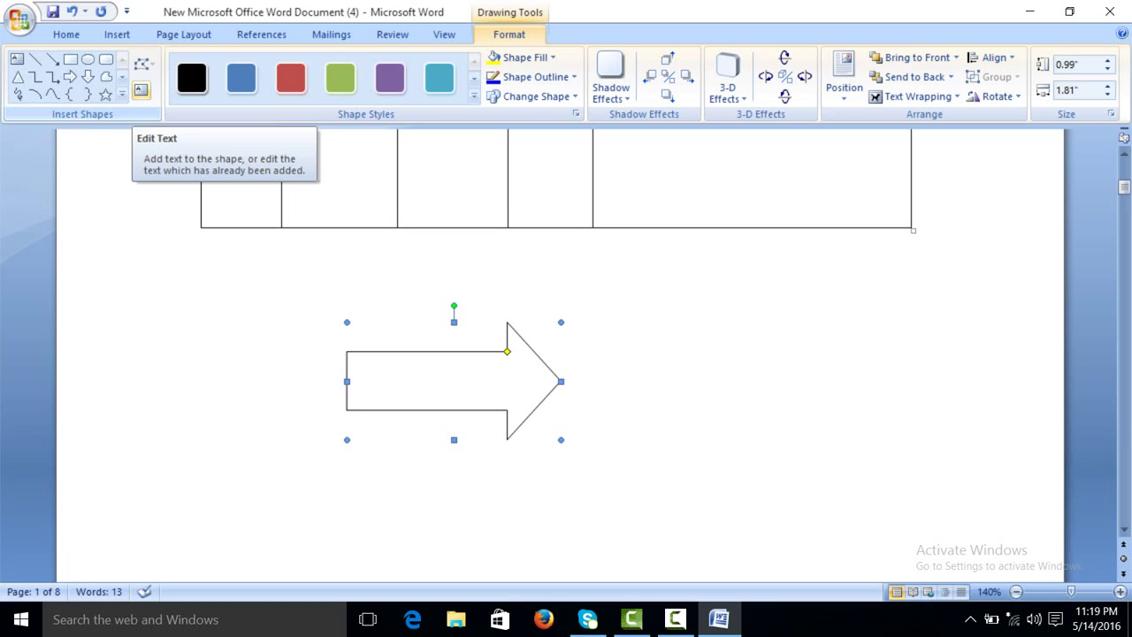
# Add the text "Institute of Professional Accountants" inside the block arrow.
pyautogui.click(141, 90)
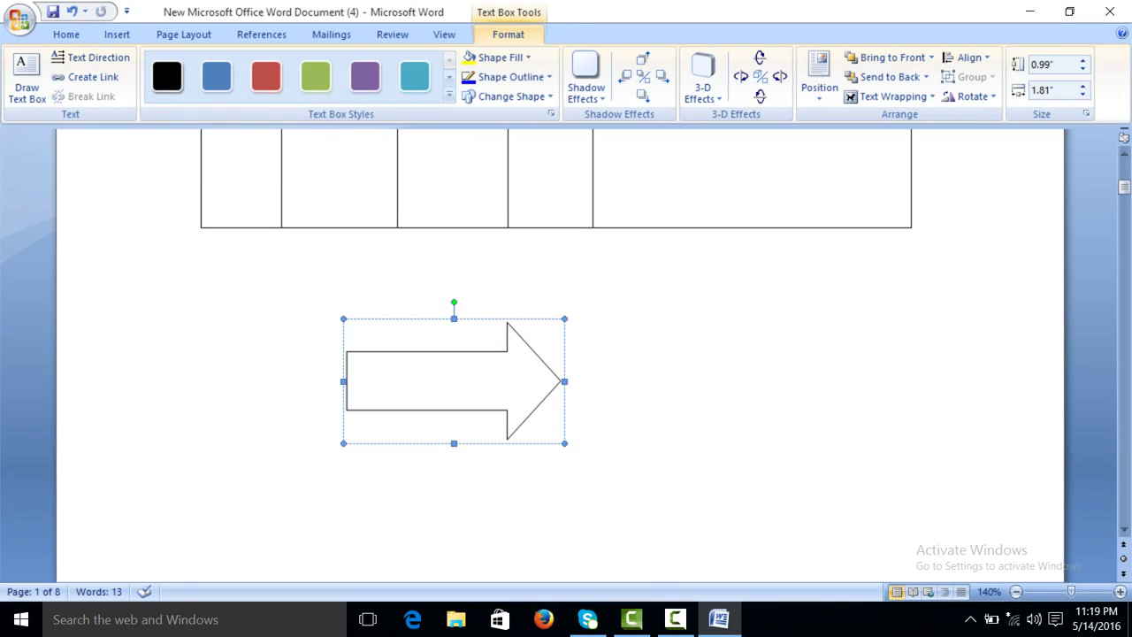
pyautogui.write('Institute of Profe')
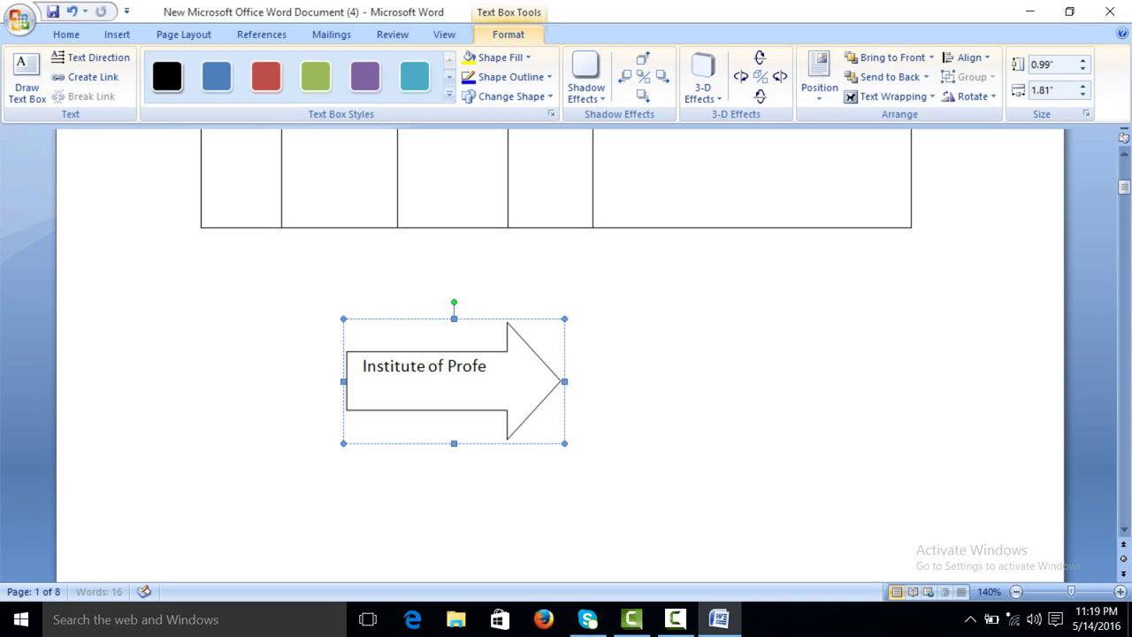
pyautogui.write('ssional ')
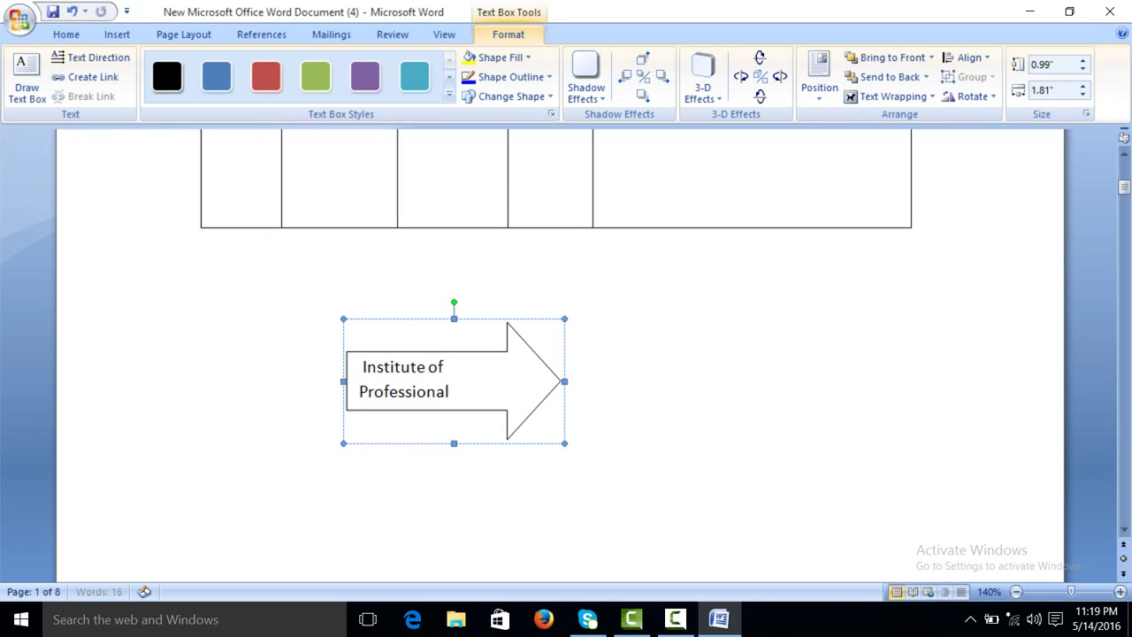
pyautogui.write('Accounta')
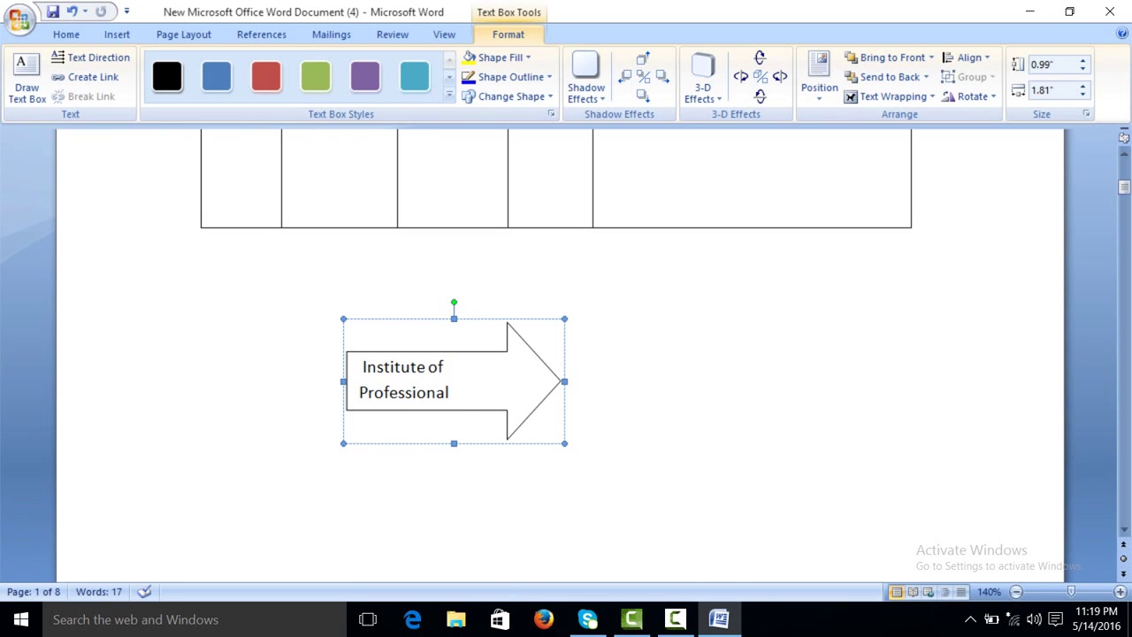
# Widen the block arrow to about 2.19" and select its text.
pyautogui.moveTo(564, 382); pyautogui.dragTo(622, 382)
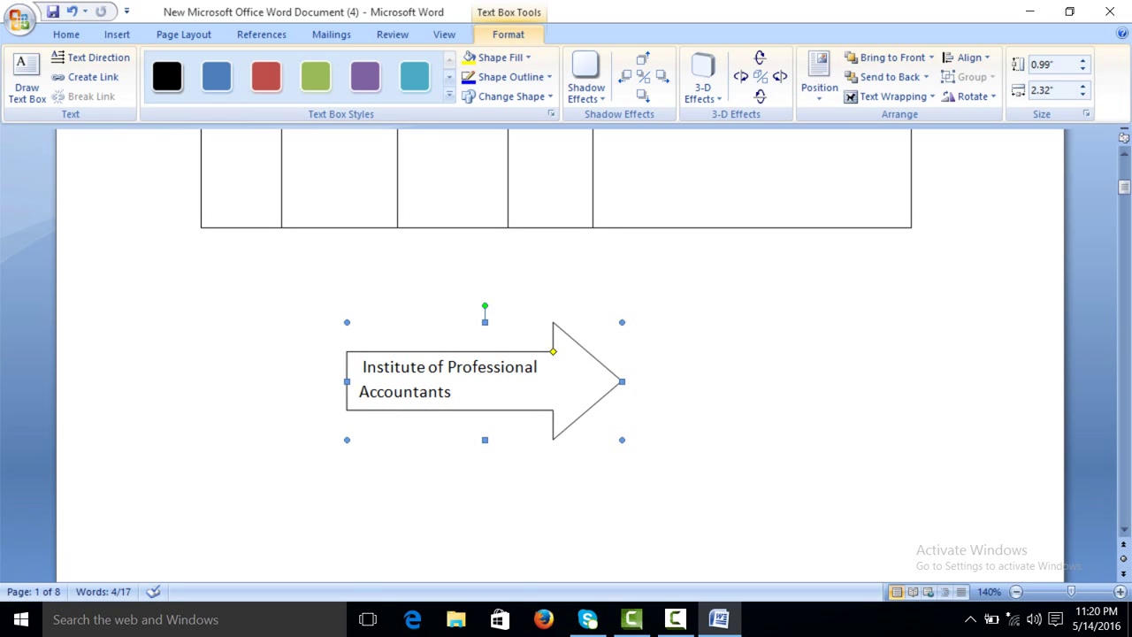
pyautogui.moveTo(622, 381); pyautogui.dragTo(607, 381)
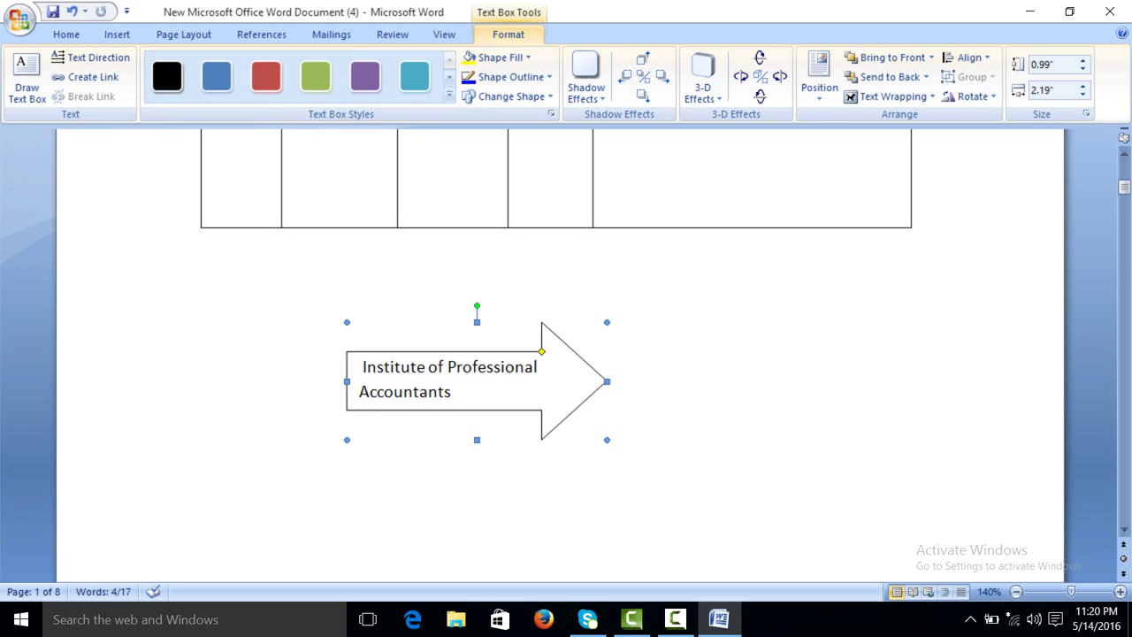
pyautogui.moveTo(453, 392); pyautogui.dragTo(364, 368)
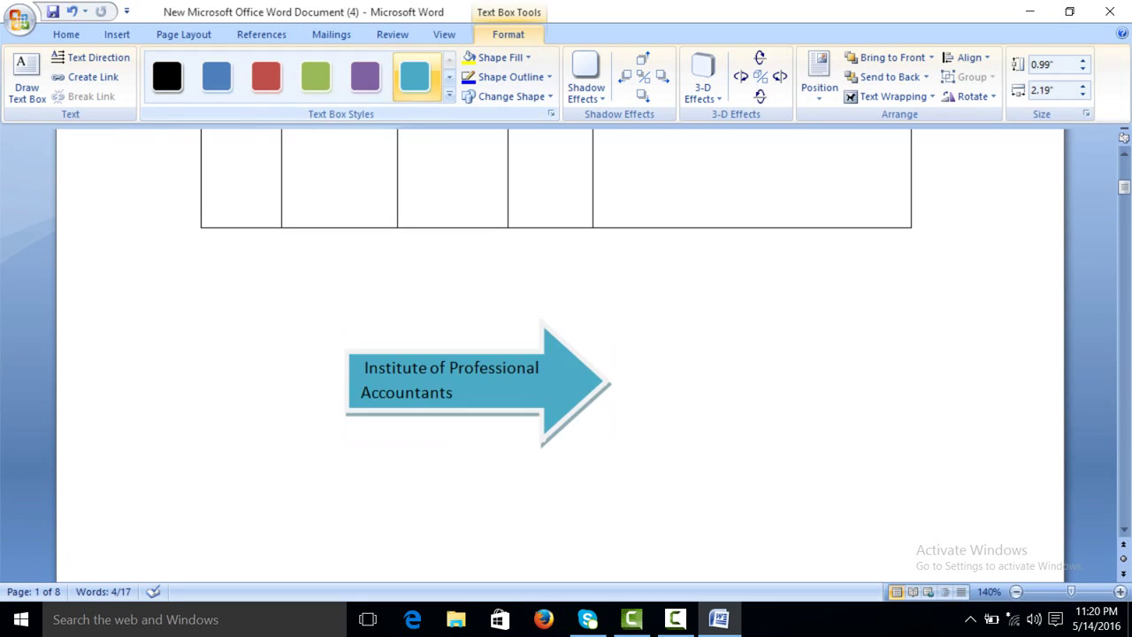
# Apply the red colored-fill, white-outline style to the block arrow, and change its fill to a theme blue.
pyautogui.click(175, 281)
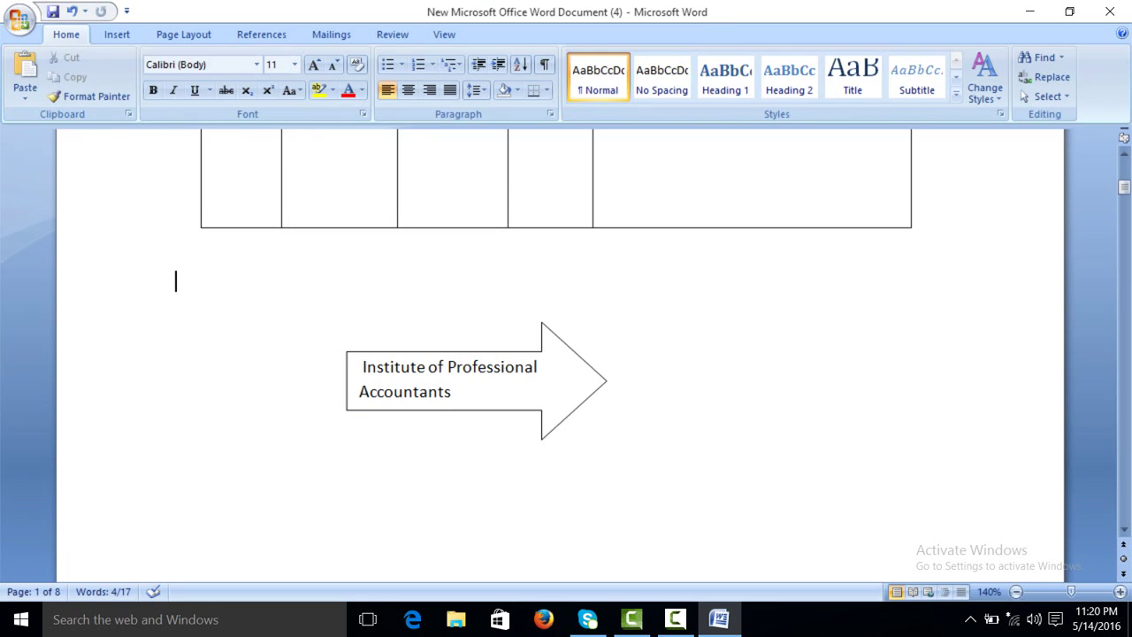
pyautogui.click(508, 352)
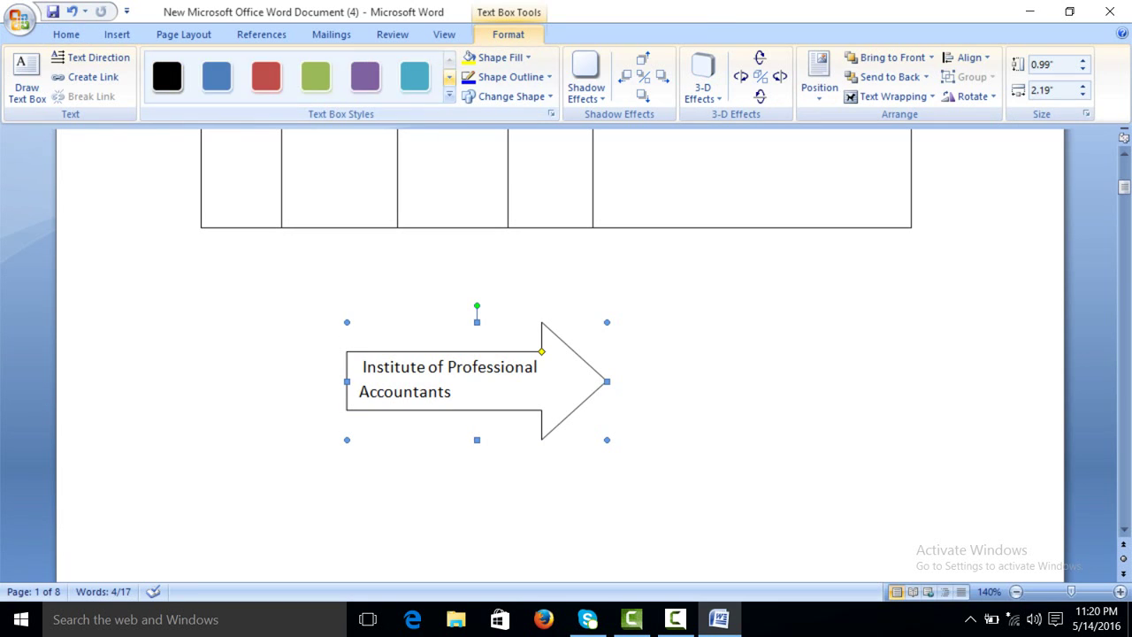
pyautogui.click(449, 97)
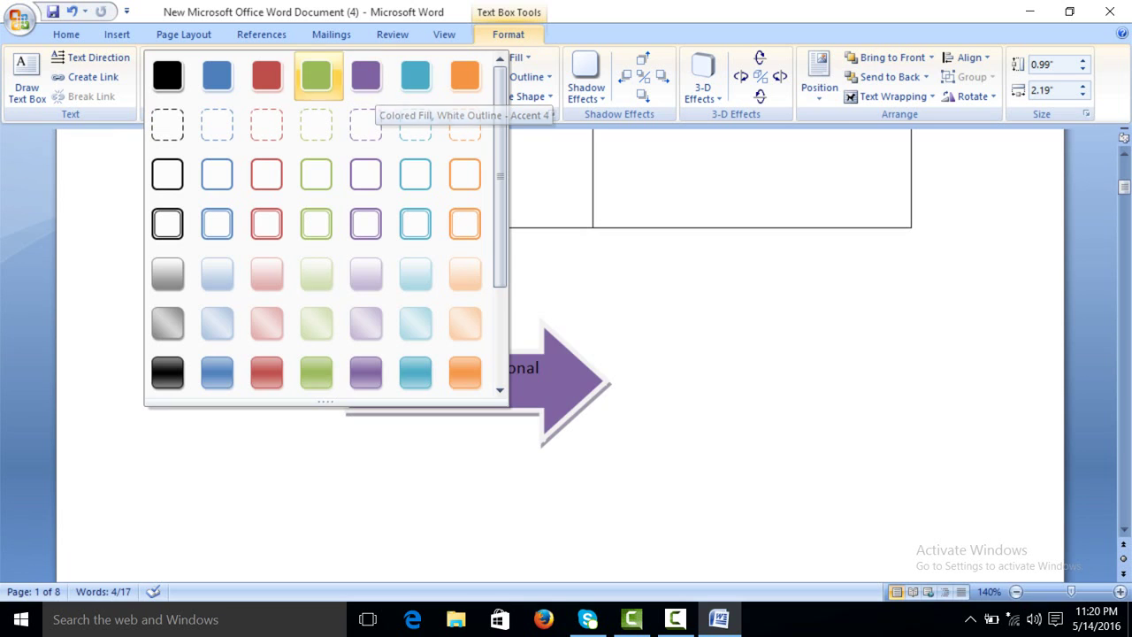
pyautogui.click(266, 75)
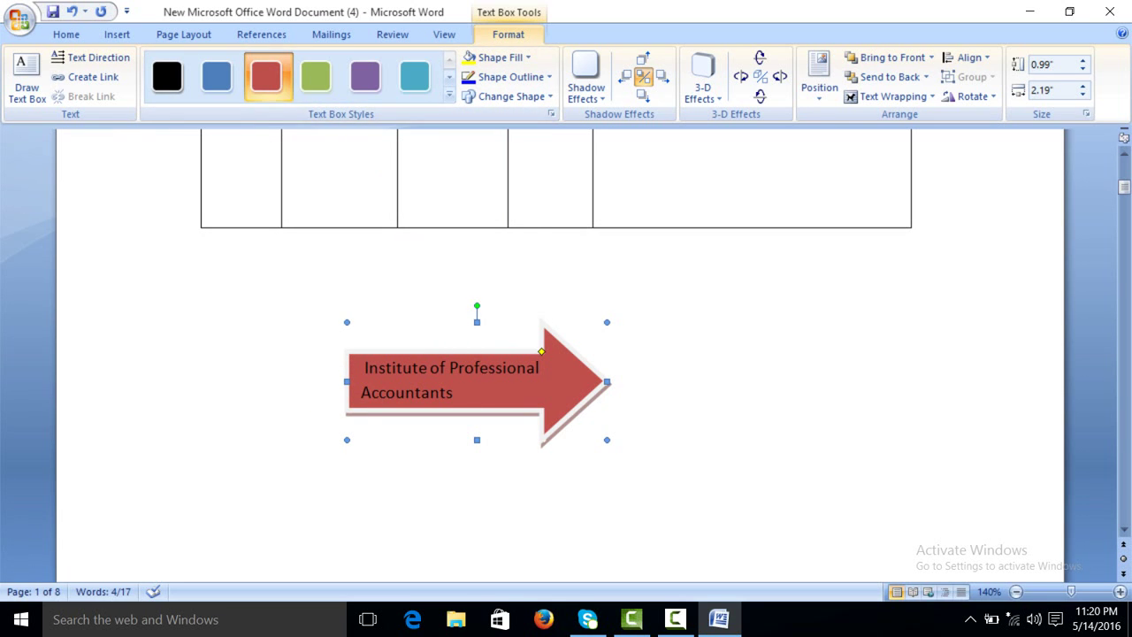
pyautogui.click(498, 58)
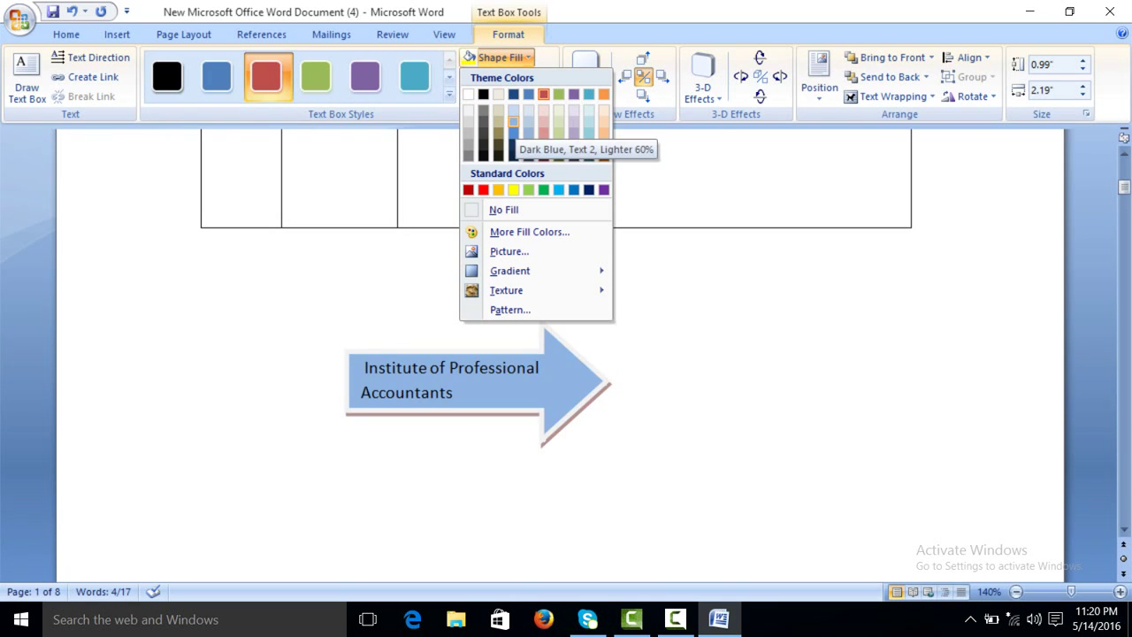
pyautogui.click(513, 131)
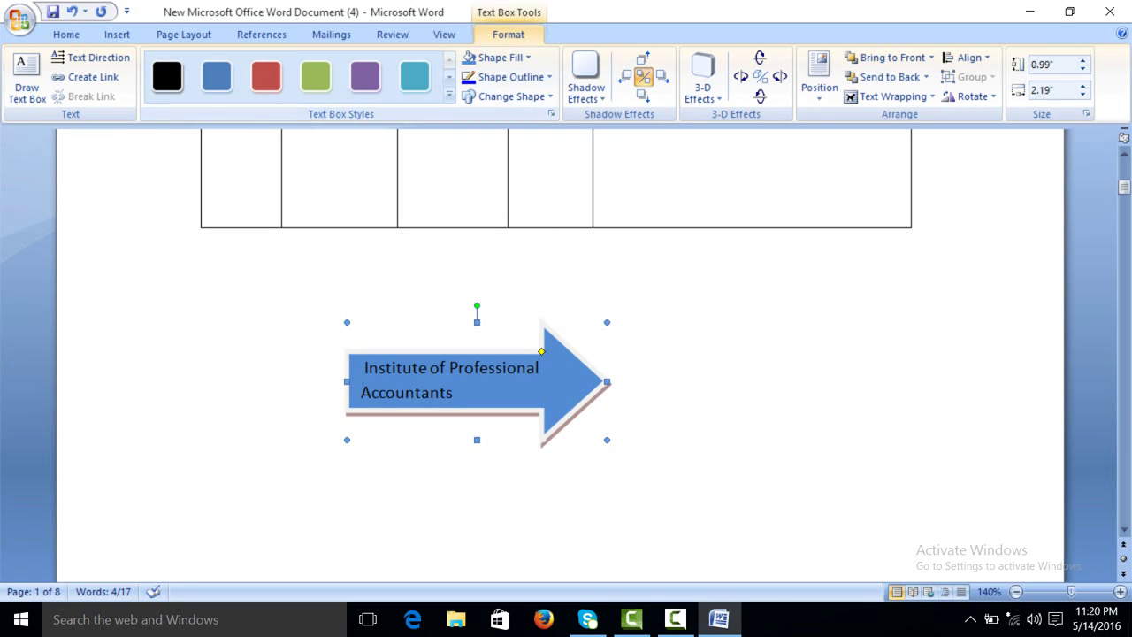
# Apply the orange colored-fill, white-outline style to the block arrow and look through the replacement shapes.
pyautogui.click(449, 76)
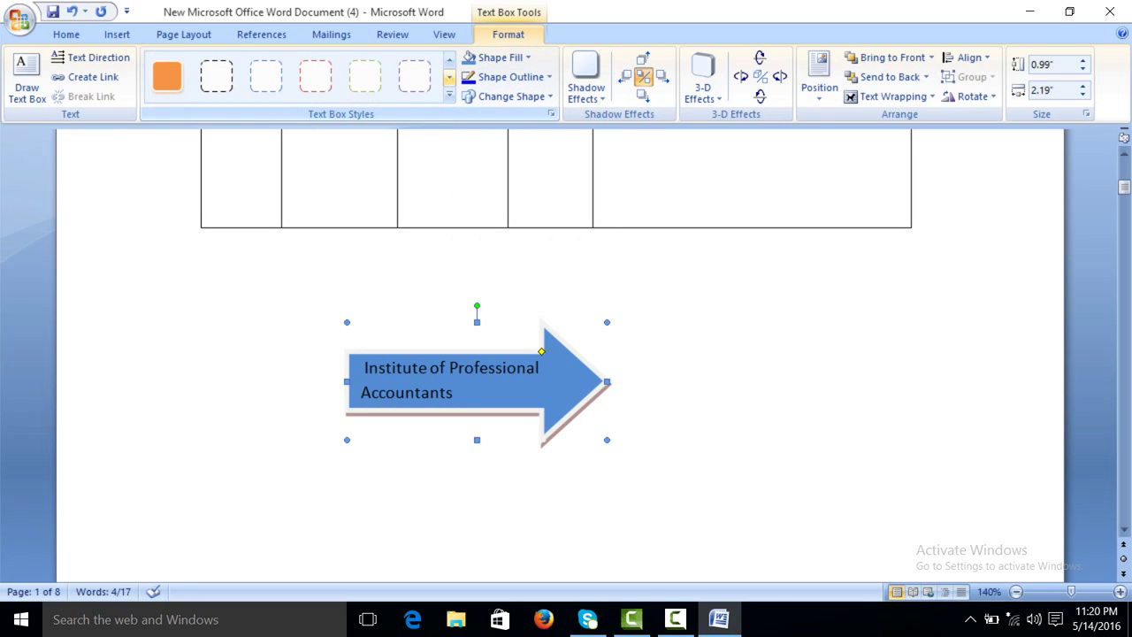
pyautogui.click(168, 76)
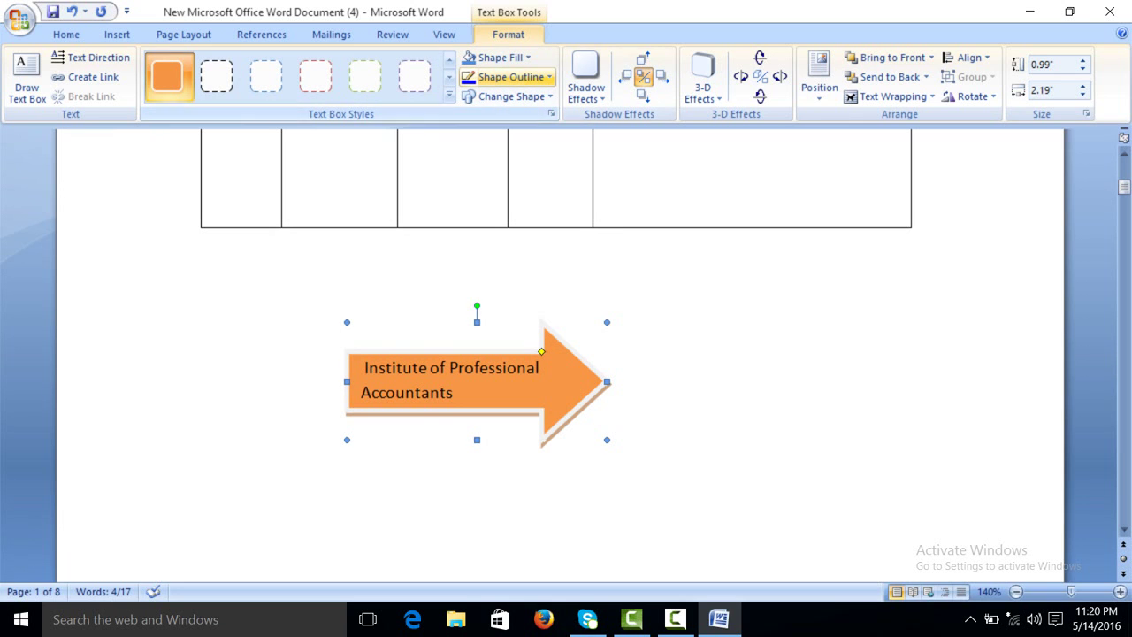
pyautogui.click(509, 97)
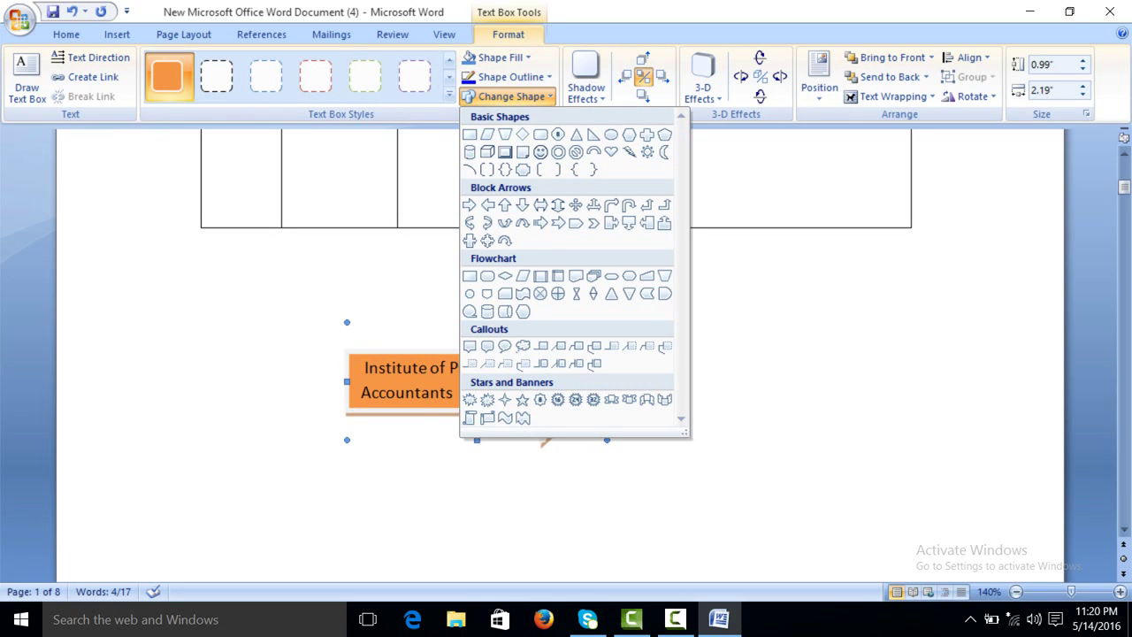
pyautogui.click(542, 153)
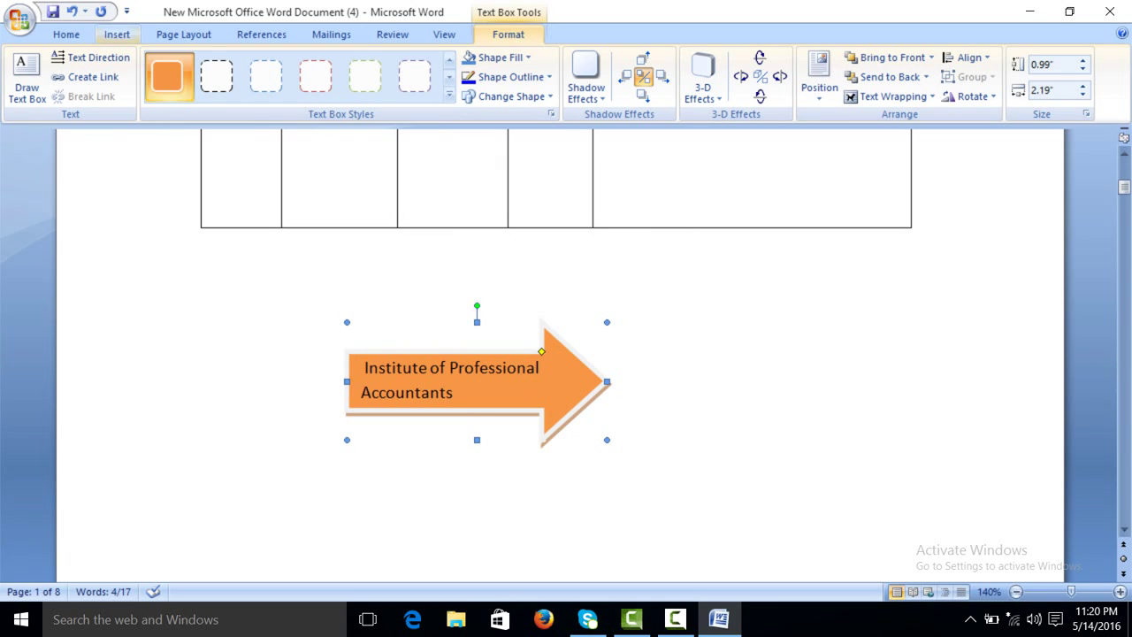
# Undo the block arrow's formatting and insertion until the area below the table is empty.
pyautogui.click(117, 33)
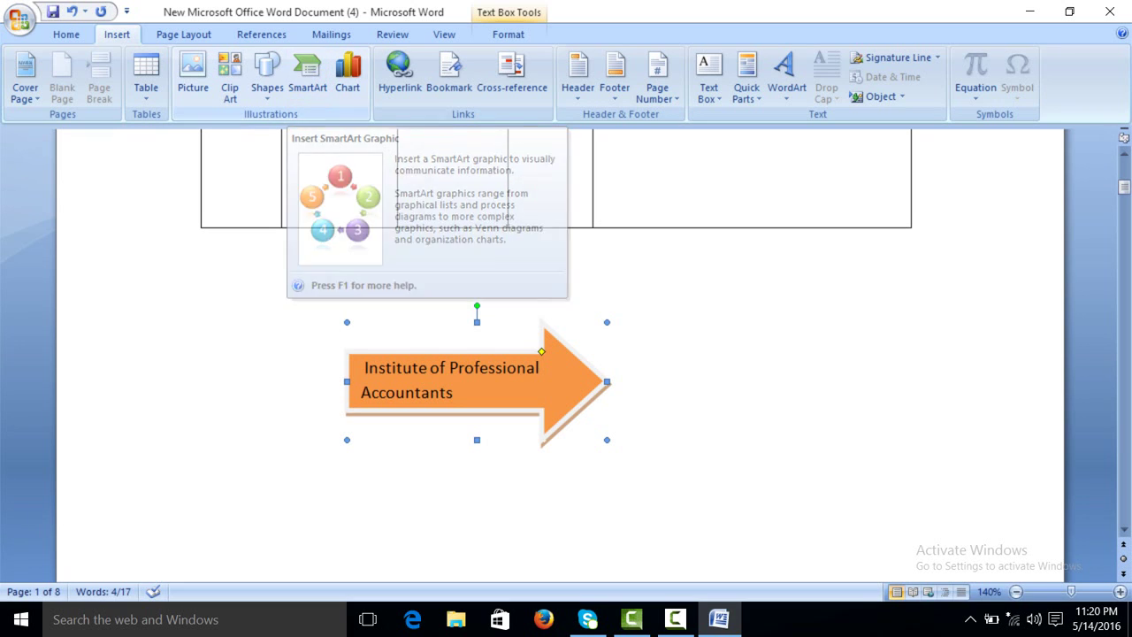
pyautogui.click(412, 333)
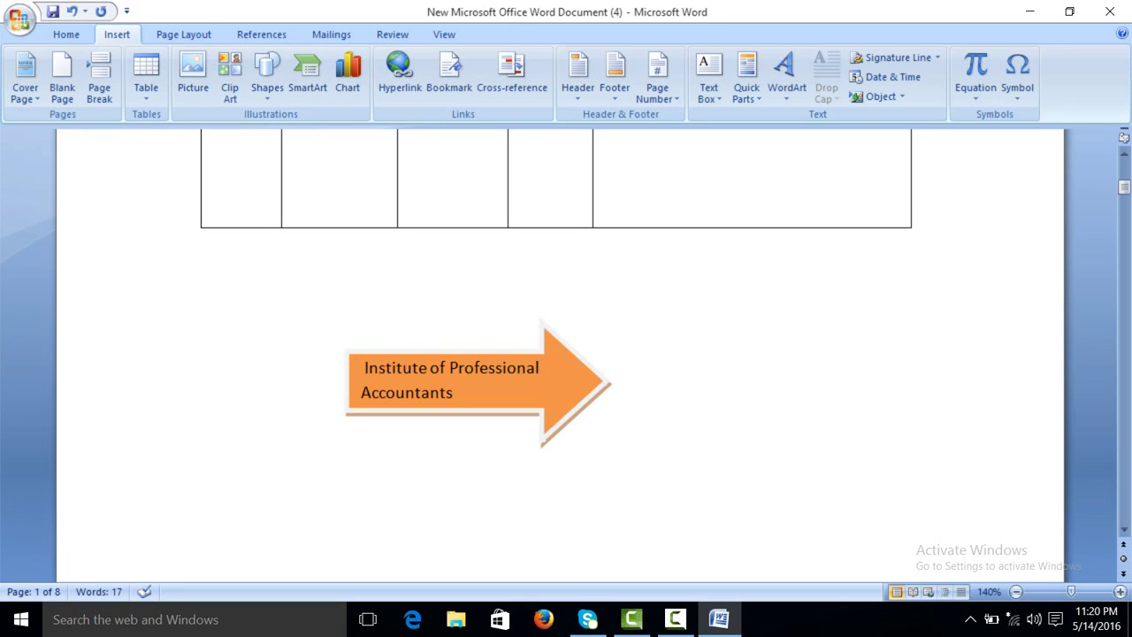
pyautogui.hotkey('ctrl', 'z')
pyautogui.hotkey('ctrl', 'z')
pyautogui.click(566, 381)
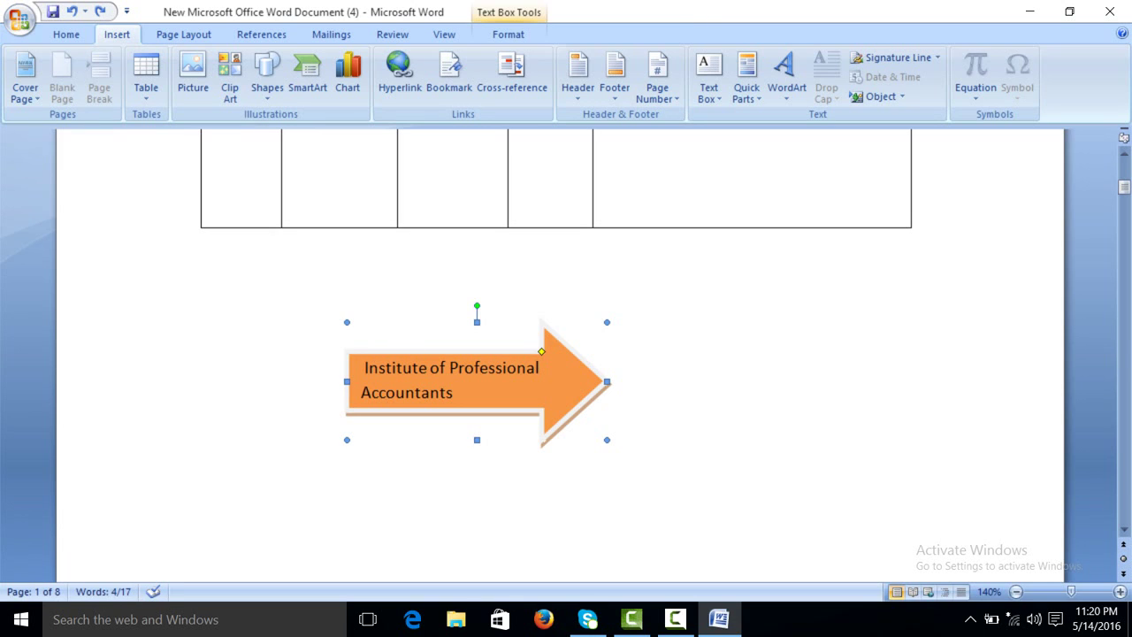
pyautogui.hotkey('ctrl', 'z')
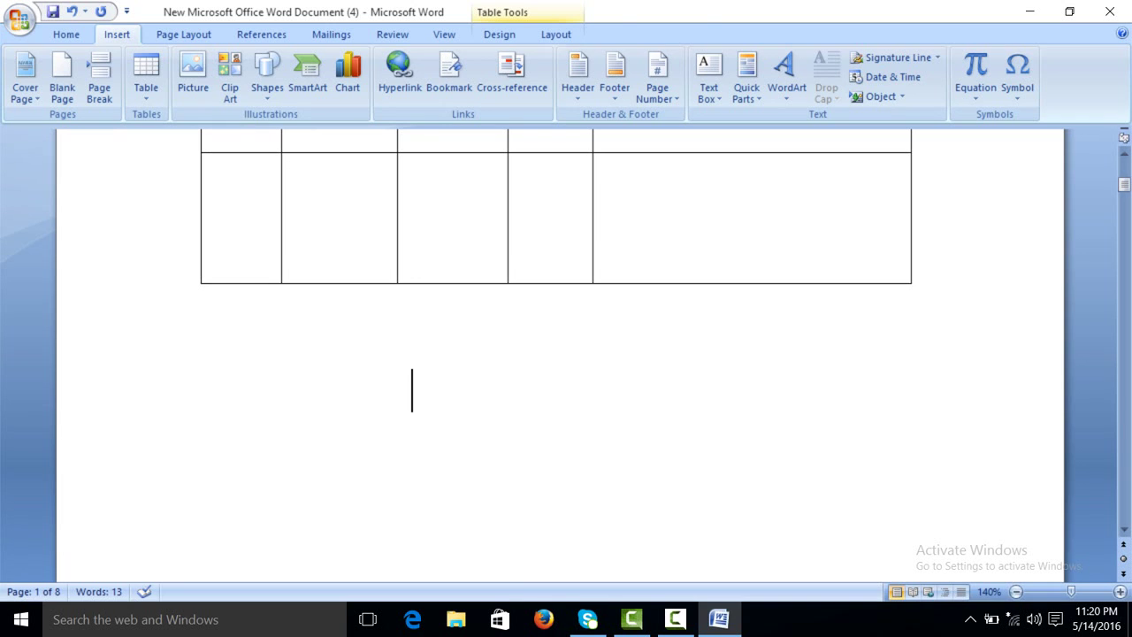
pyautogui.hotkey('ctrl', 'z')
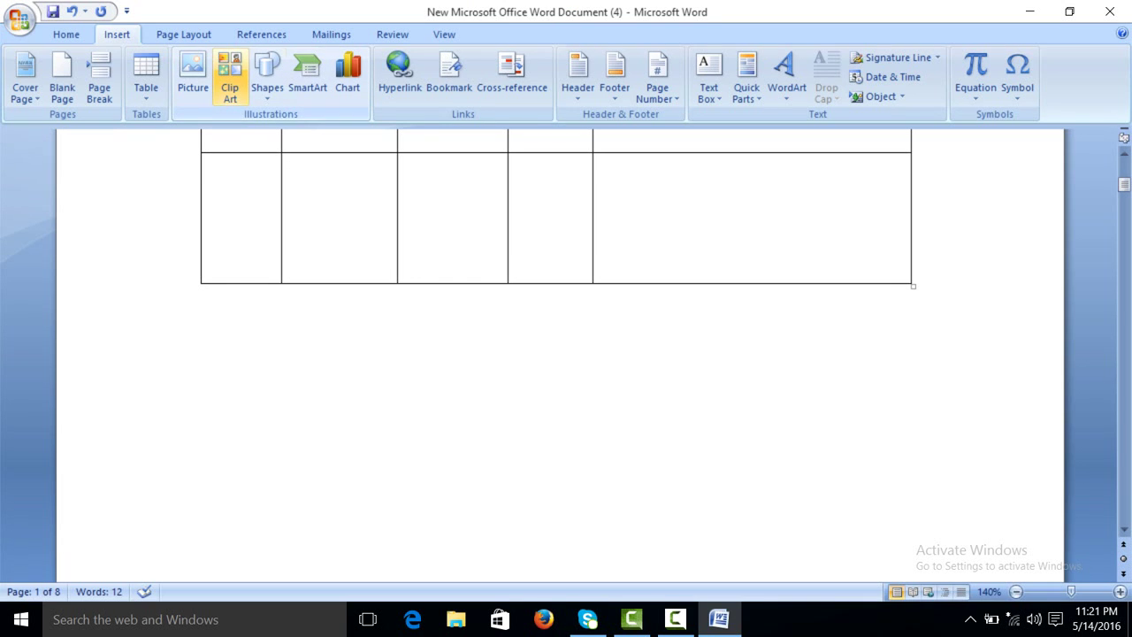
# Insert a Trapezoid List SmartArt graphic below the table.
pyautogui.click(307, 76)
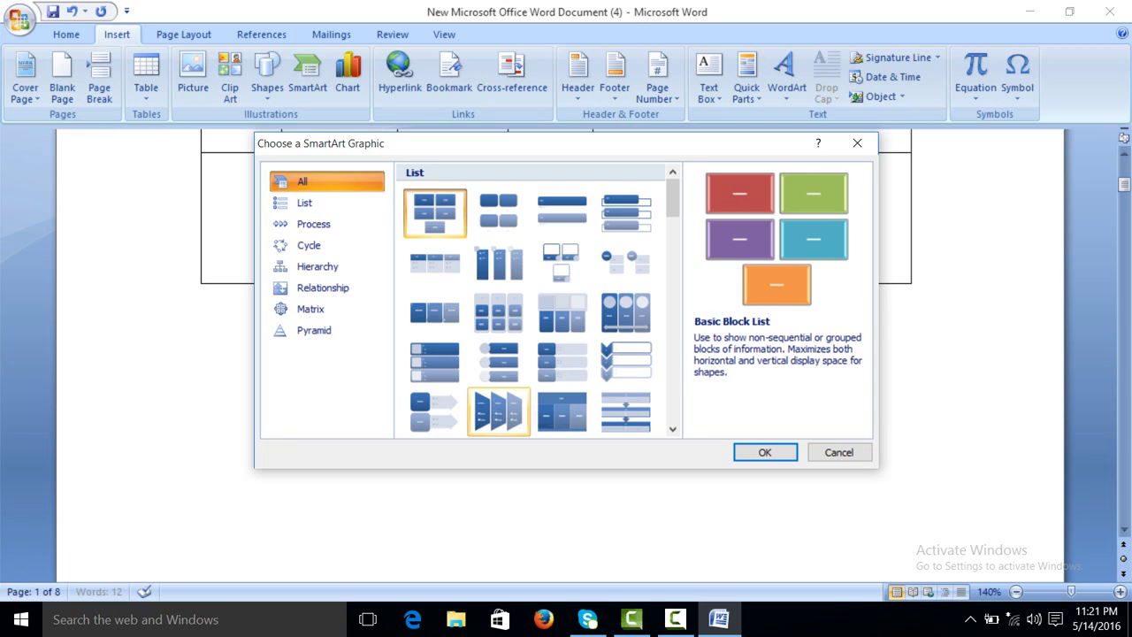
pyautogui.click(499, 412)
pyautogui.click(765, 452)
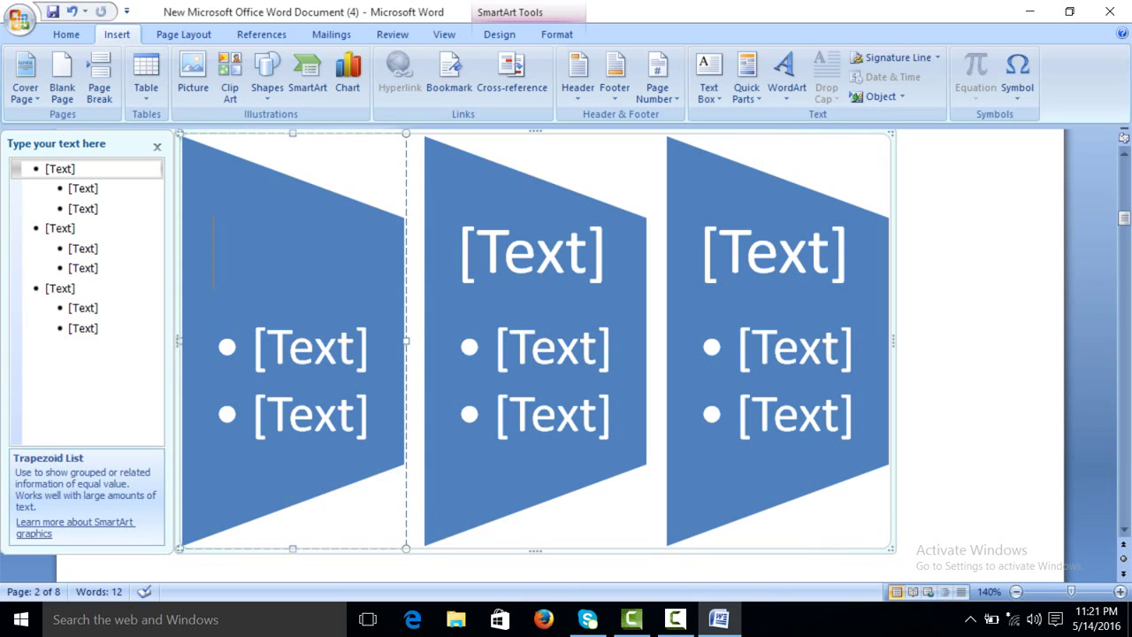
# Fill the first trapezoid with the heading "peachtree" and the bullets "Tally" and "QuickBooks".
pyautogui.write('peacht')
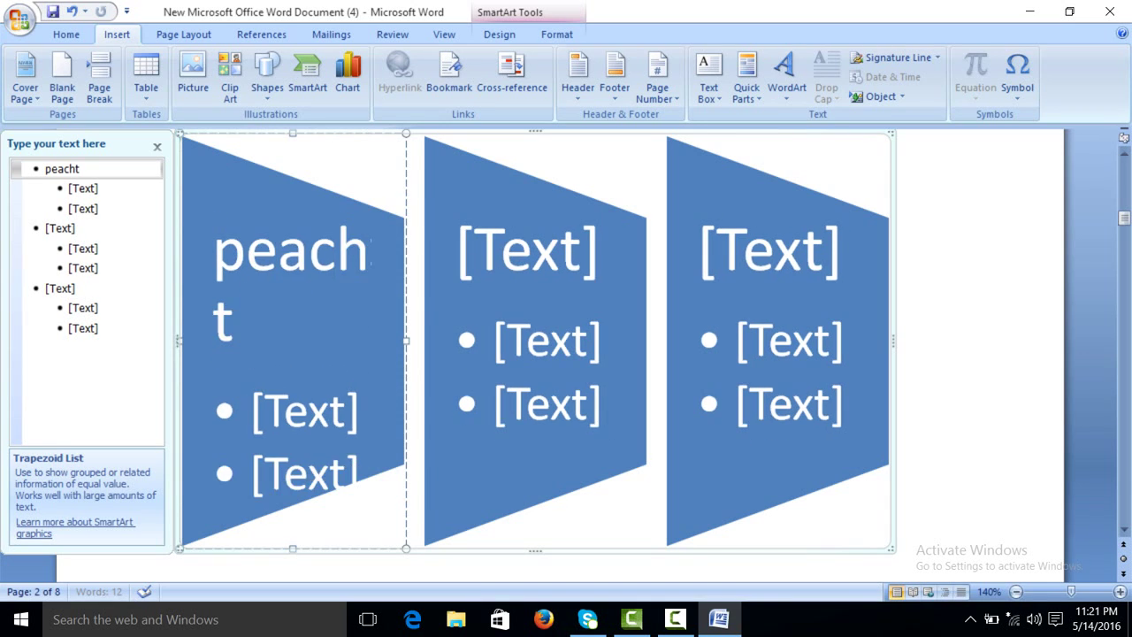
pyautogui.write('ree')
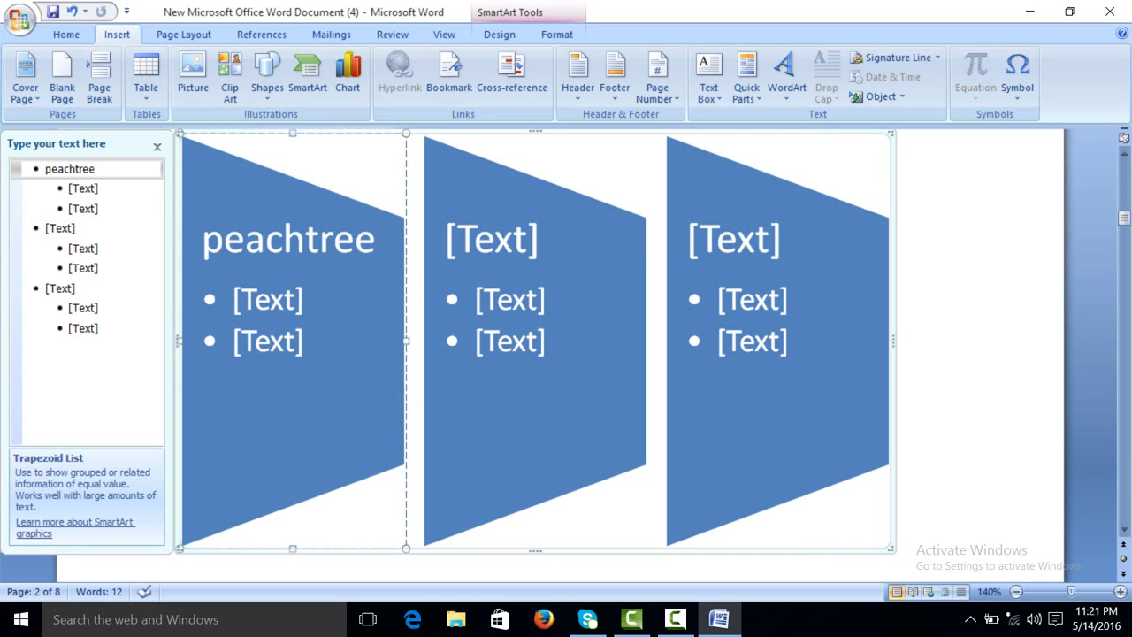
pyautogui.press('Down')
pyautogui.write('Tally')
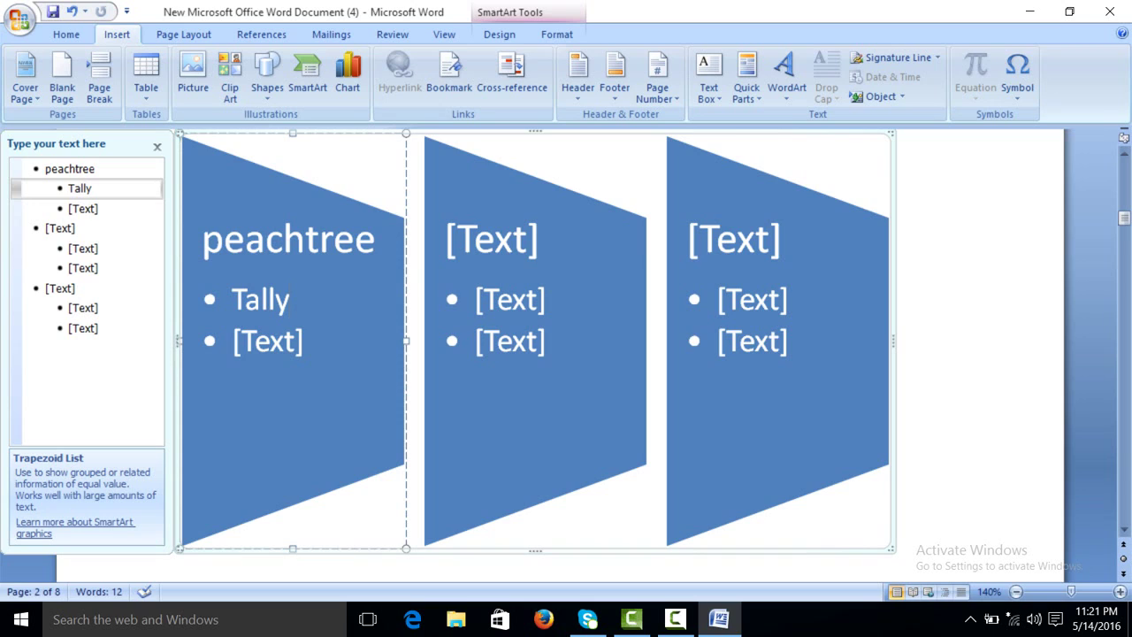
pyautogui.press('Down')
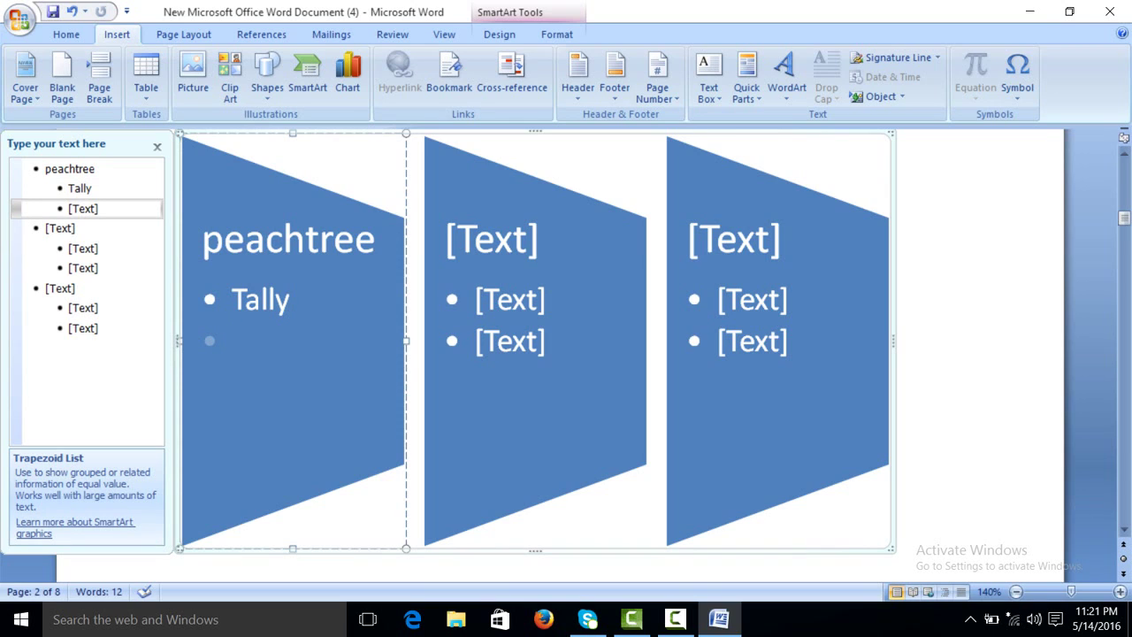
pyautogui.write('Quic')
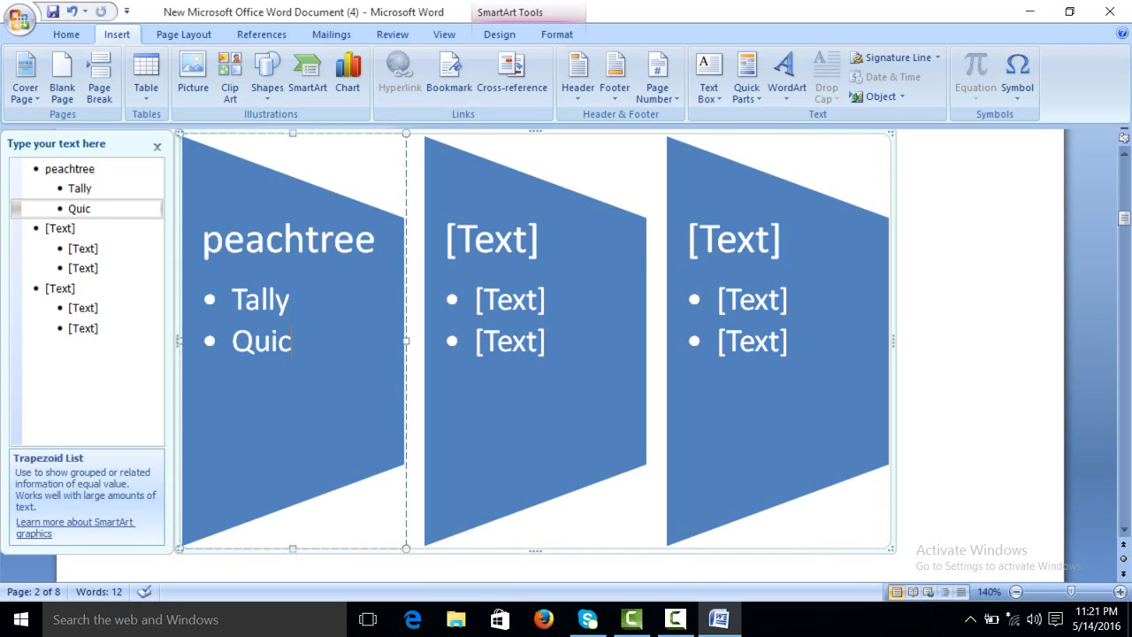
pyautogui.write('kBooks')
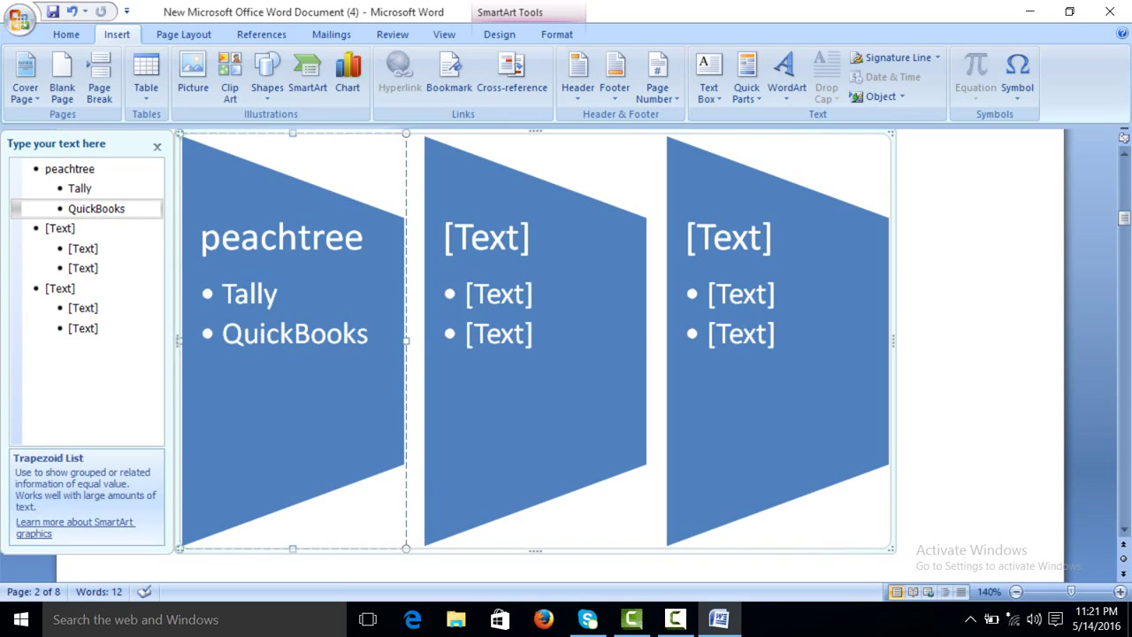
# Enter "MS.Word" as the second trapezoid's heading and "Ms excel" as its first bullet.
pyautogui.click(486, 238)
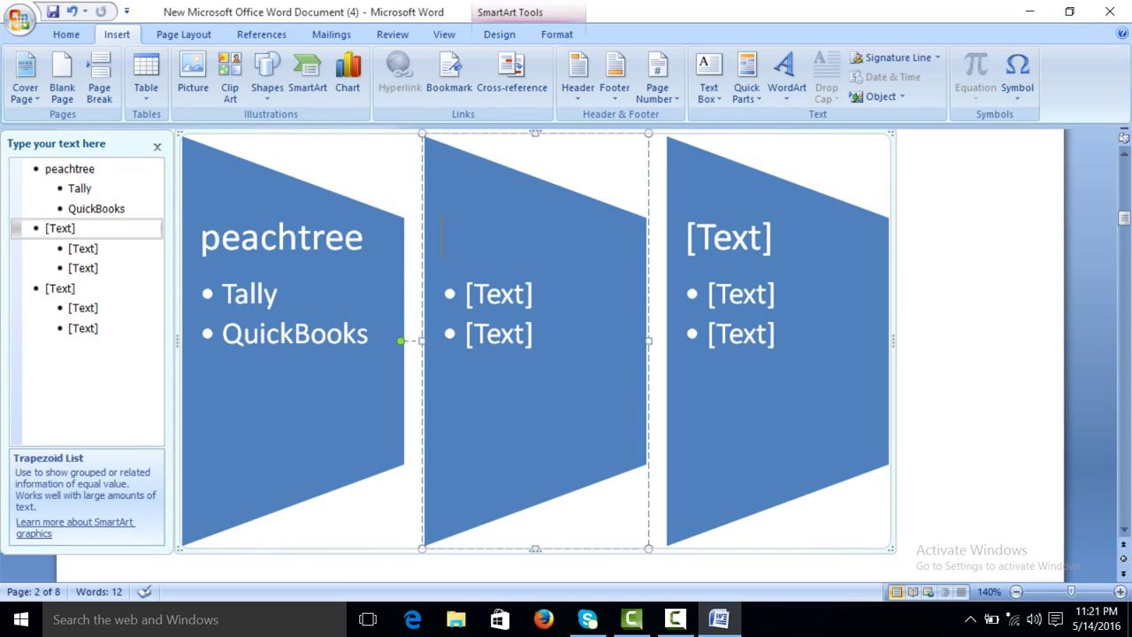
pyautogui.write('MS')
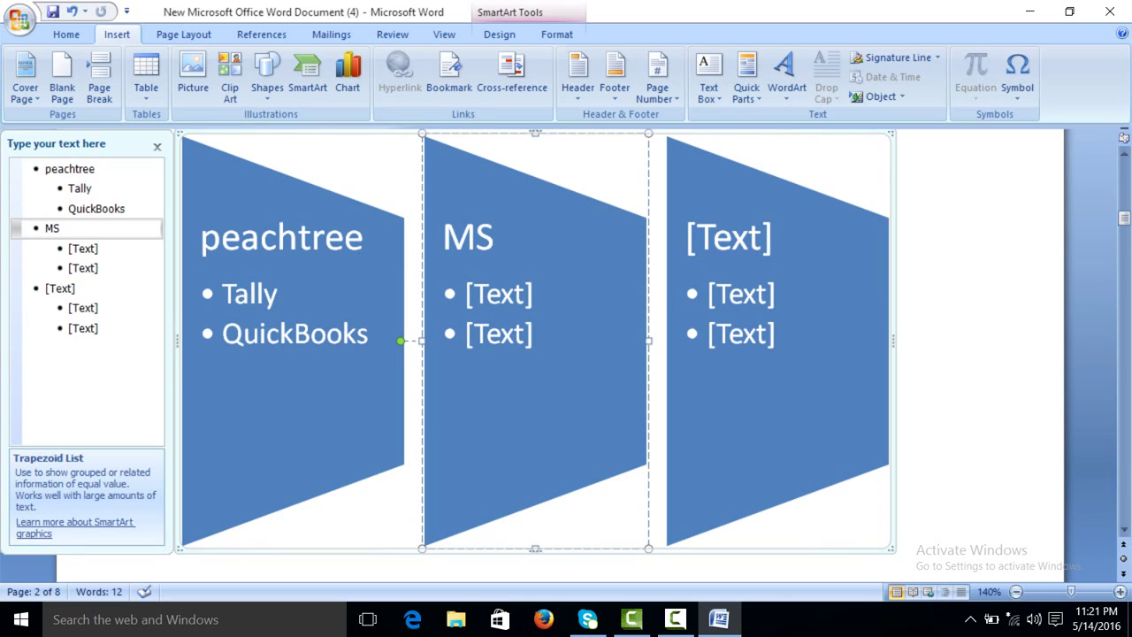
pyautogui.write('.Word')
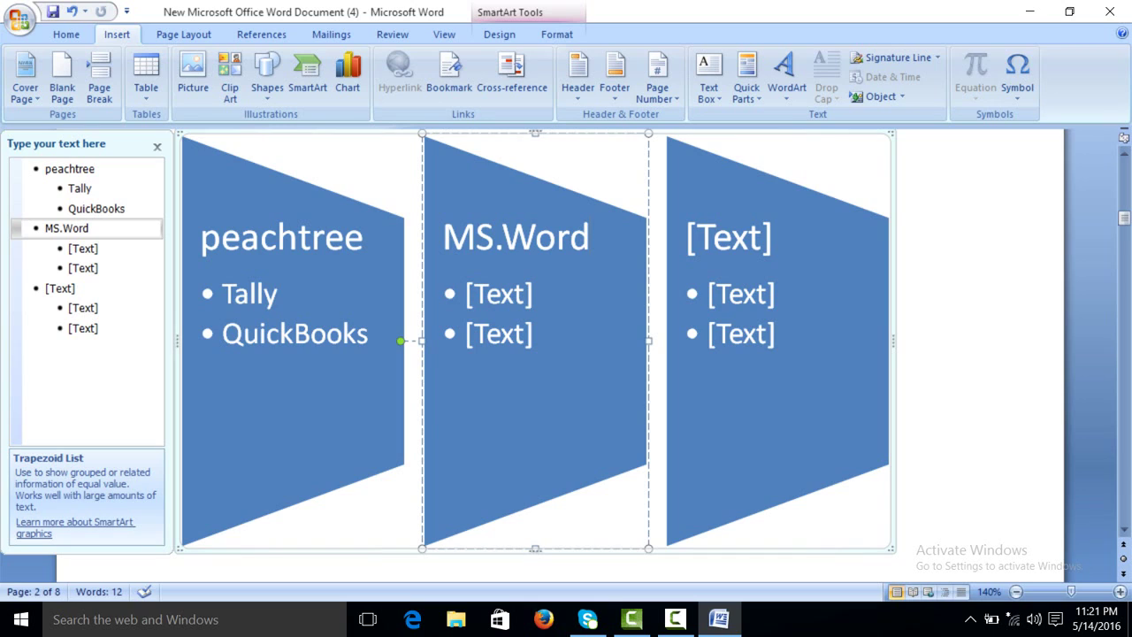
pyautogui.press('Down')
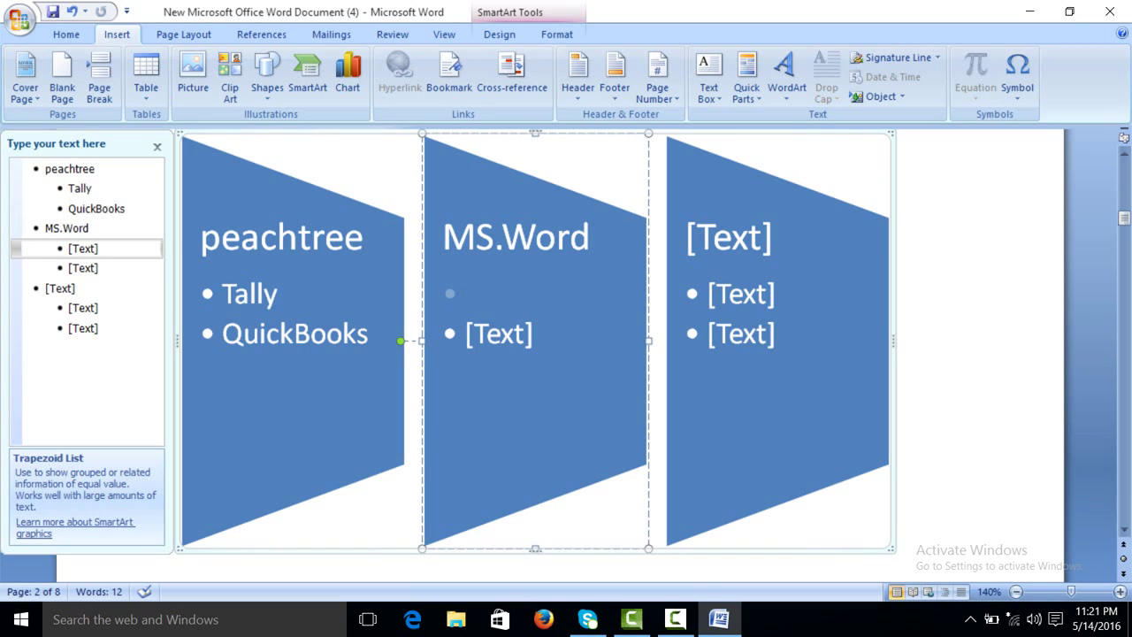
pyautogui.write('Ms')
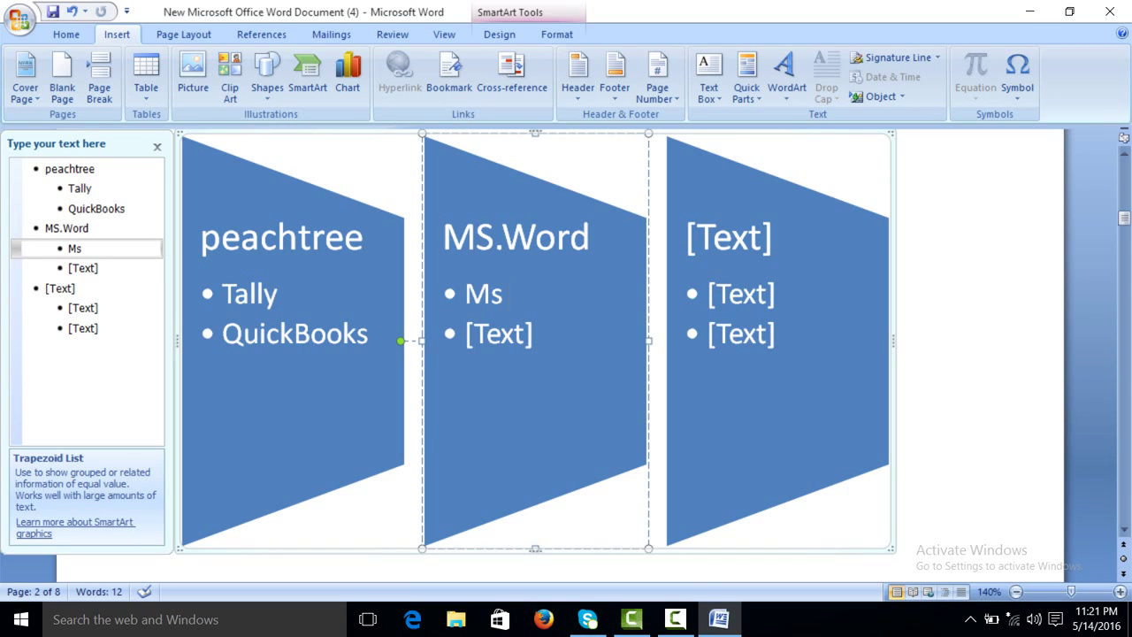
pyautogui.write(' excek')
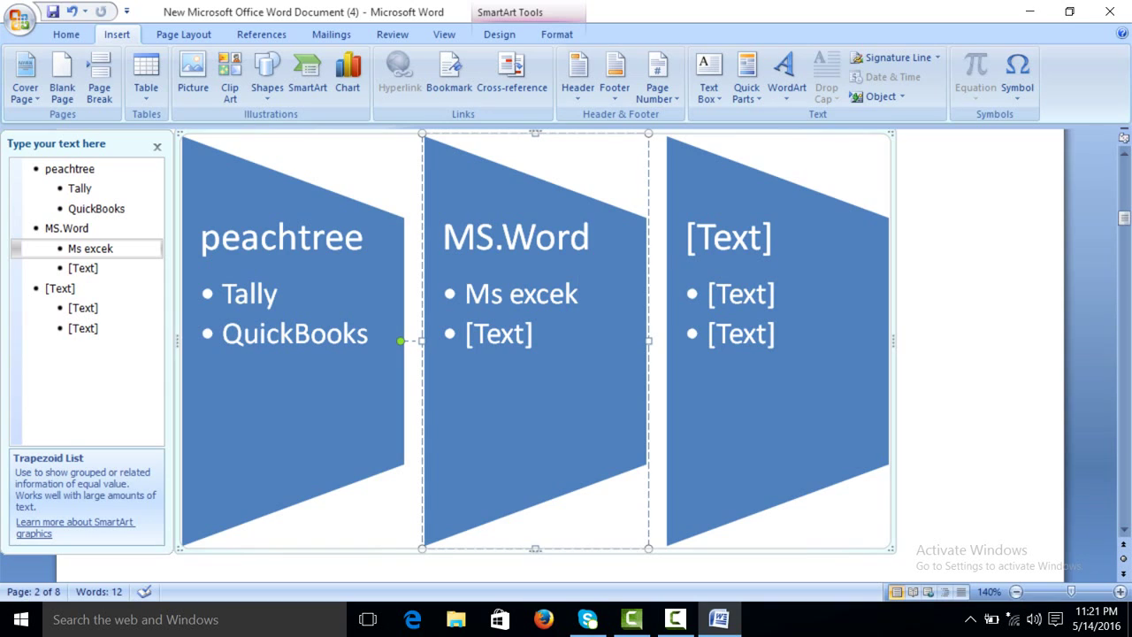
pyautogui.press('BackSpace')
pyautogui.write('l')
# Enter "Ms PowerPoint" as the second bullet of the second trapezoid.
pyautogui.click(465, 335)
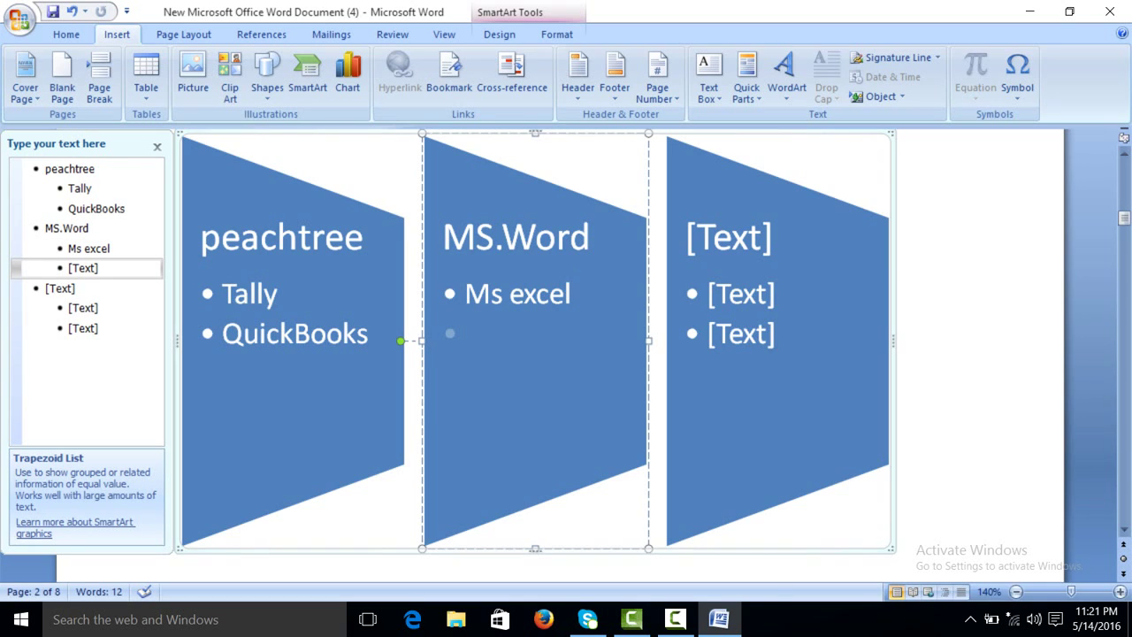
pyautogui.write('Ms Power')
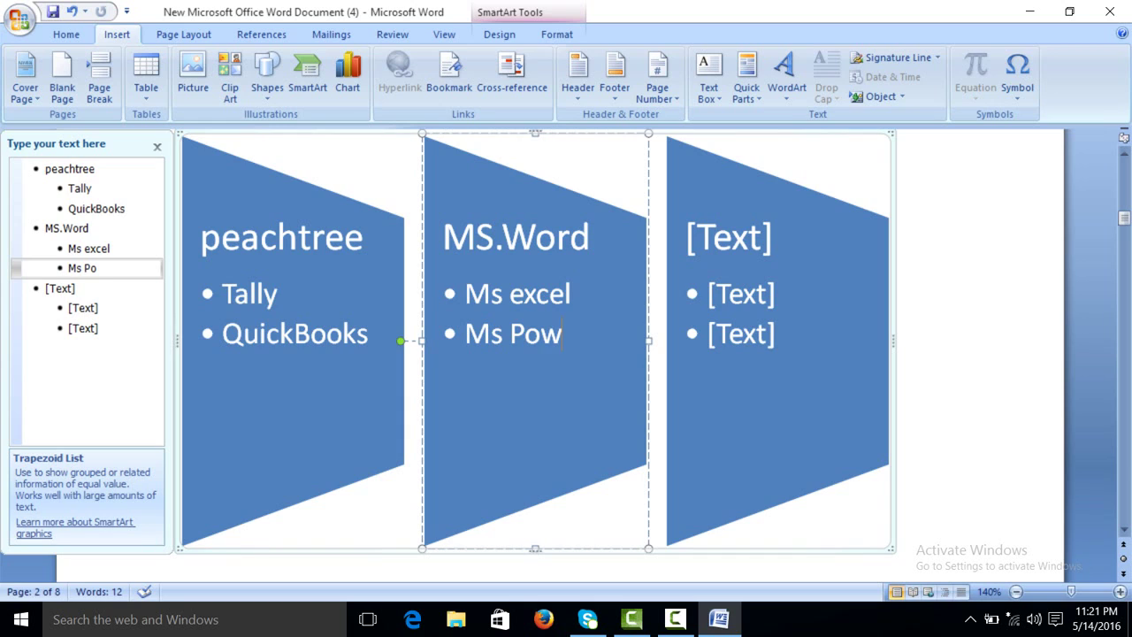
pyautogui.write('Pint')
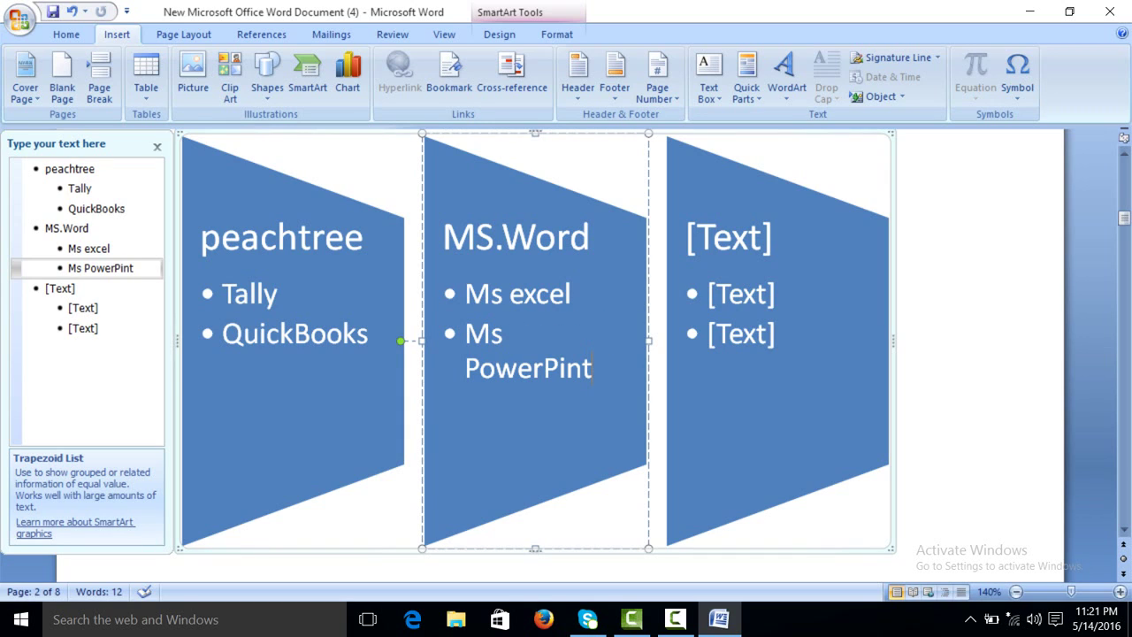
pyautogui.press('BackSpace')
pyautogui.press('BackSpace')
pyautogui.press('BackSpace')
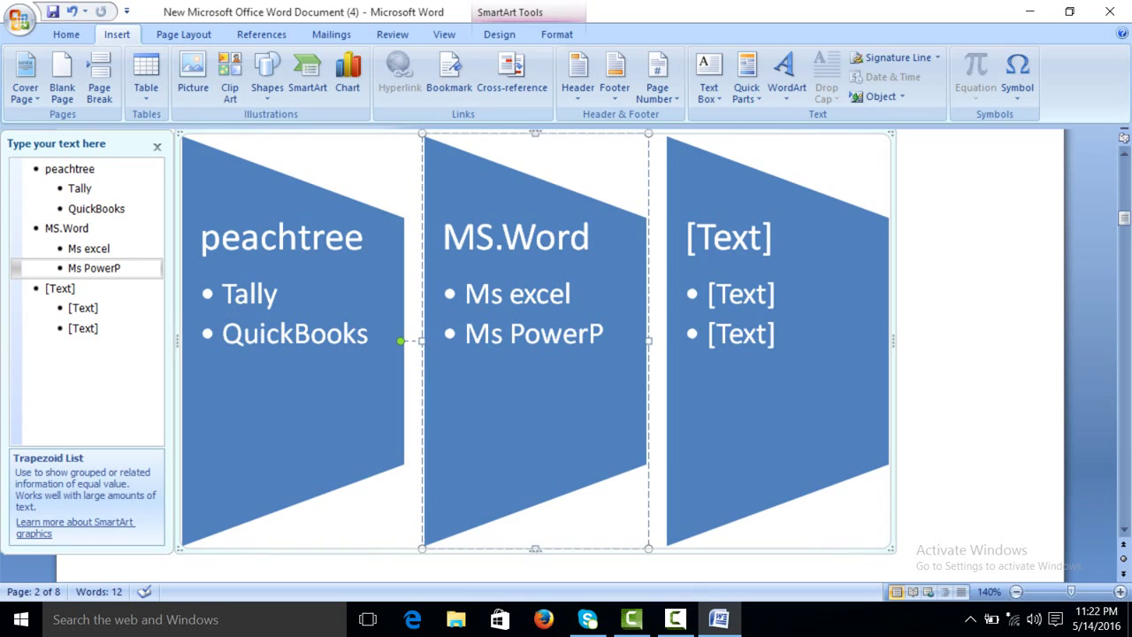
pyautogui.write('oint')
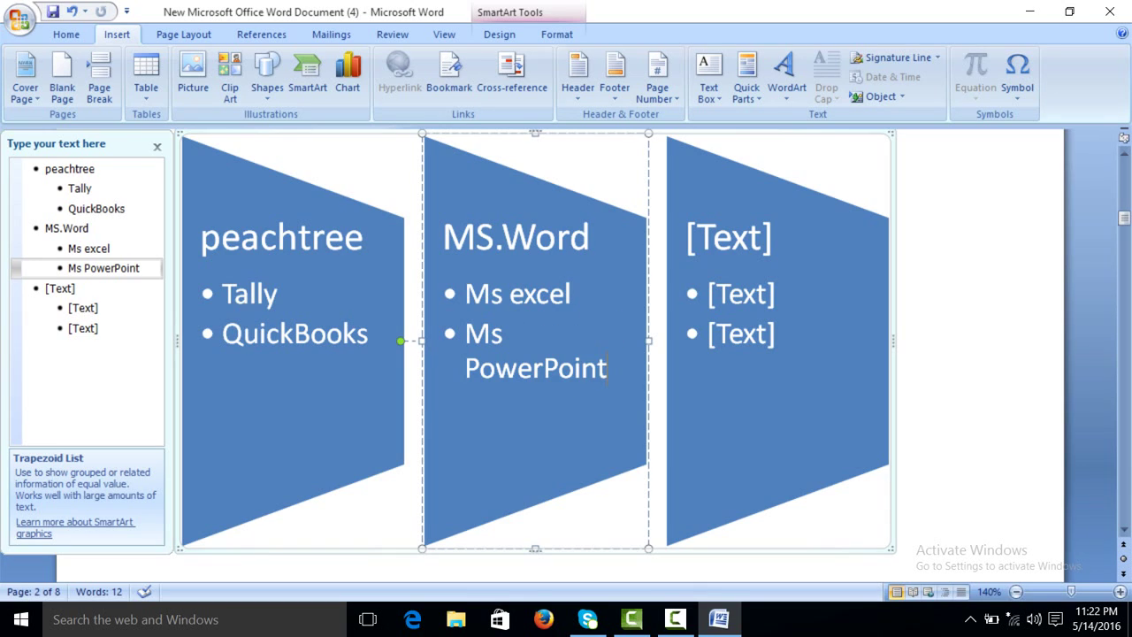
# Fill the third trapezoid with the heading "Autocad" and the first bullet "Coral Draw".
pyautogui.click(727, 238)
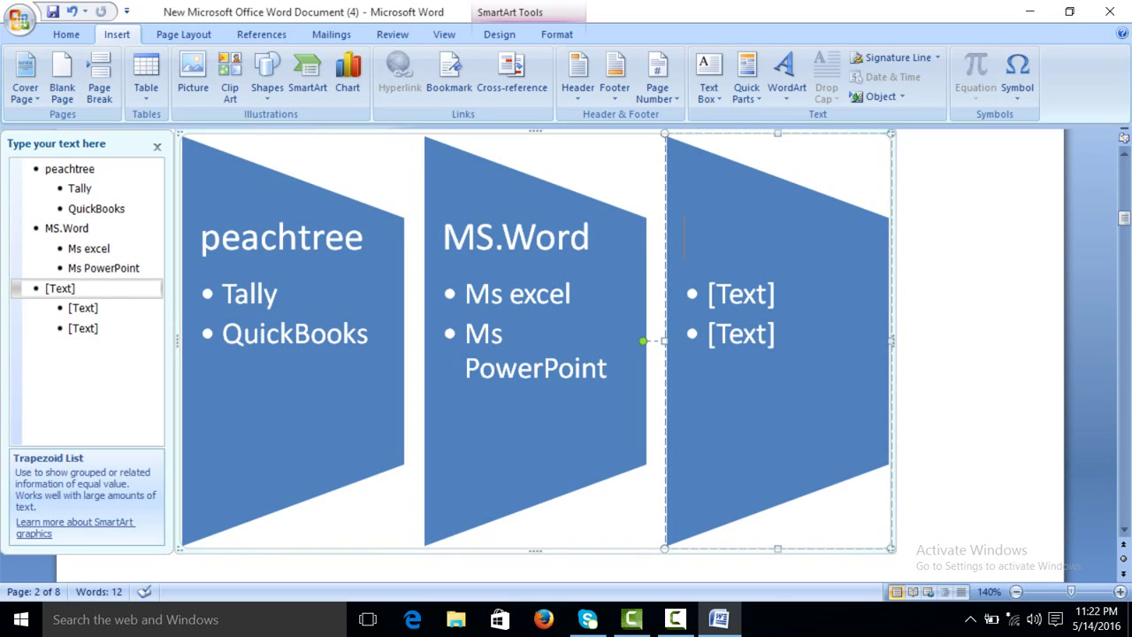
pyautogui.write('Aut')
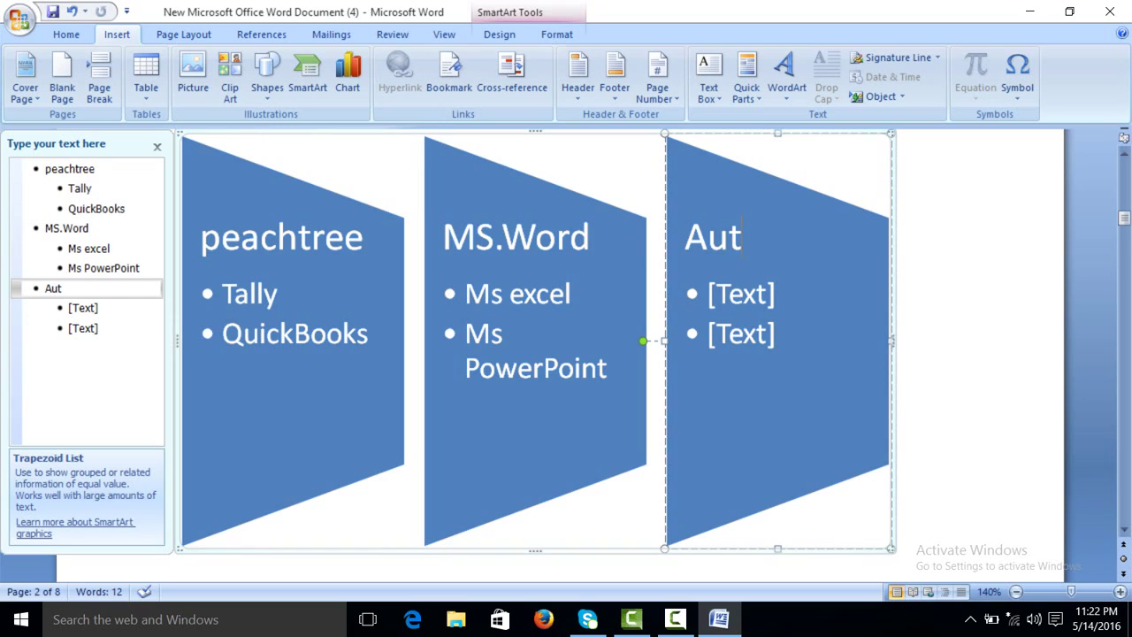
pyautogui.write('ocad')
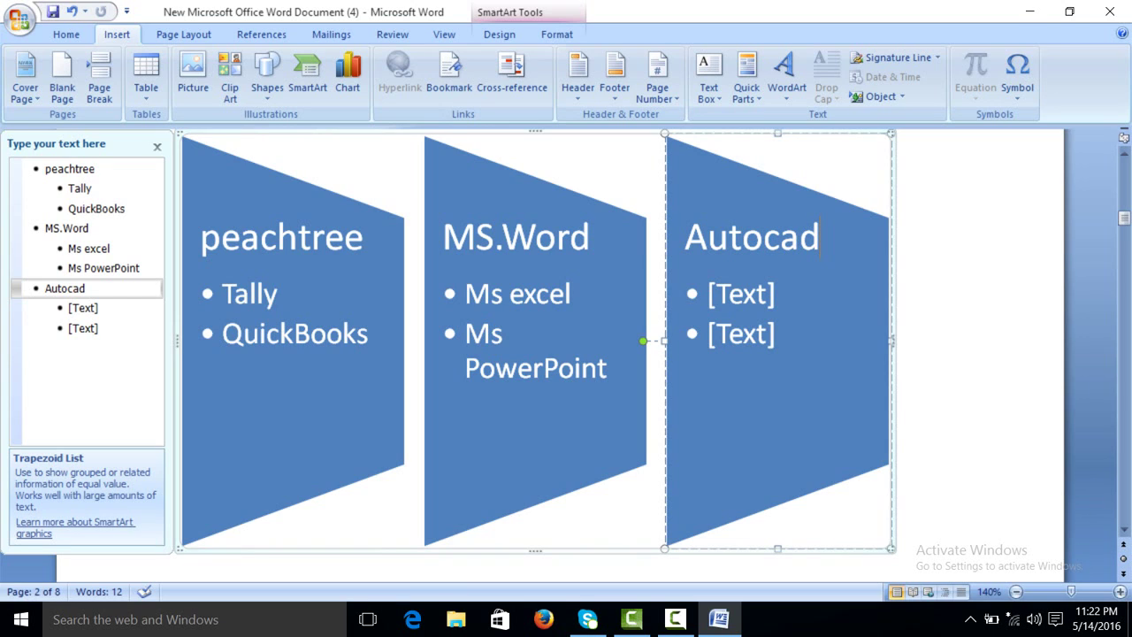
pyautogui.press('Down')
pyautogui.write('Coral')
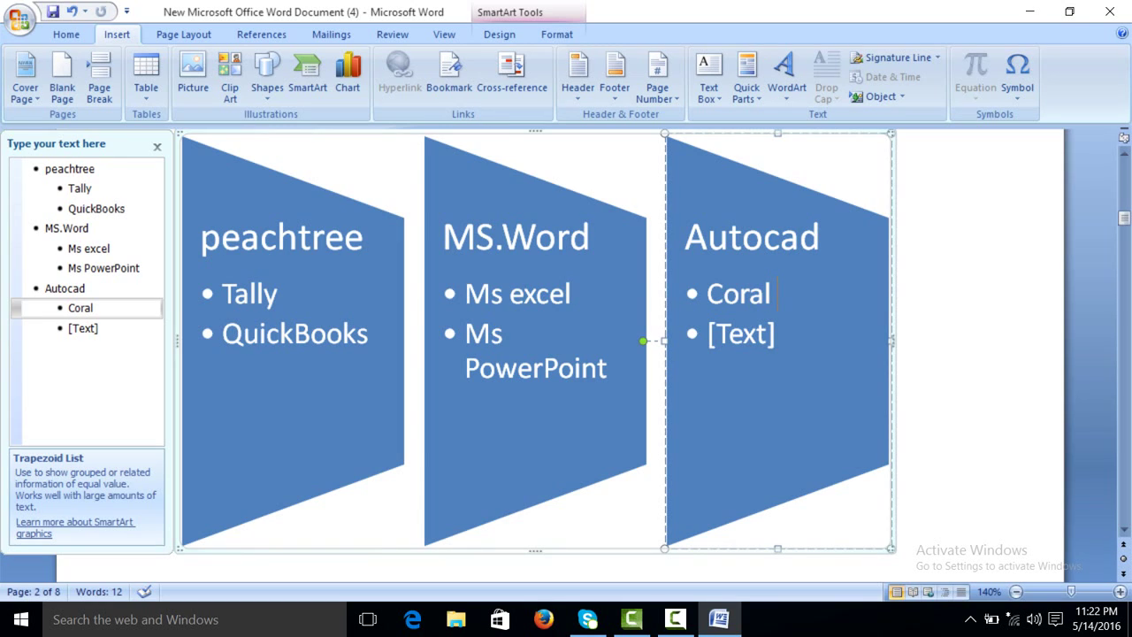
pyautogui.write(' Draw')
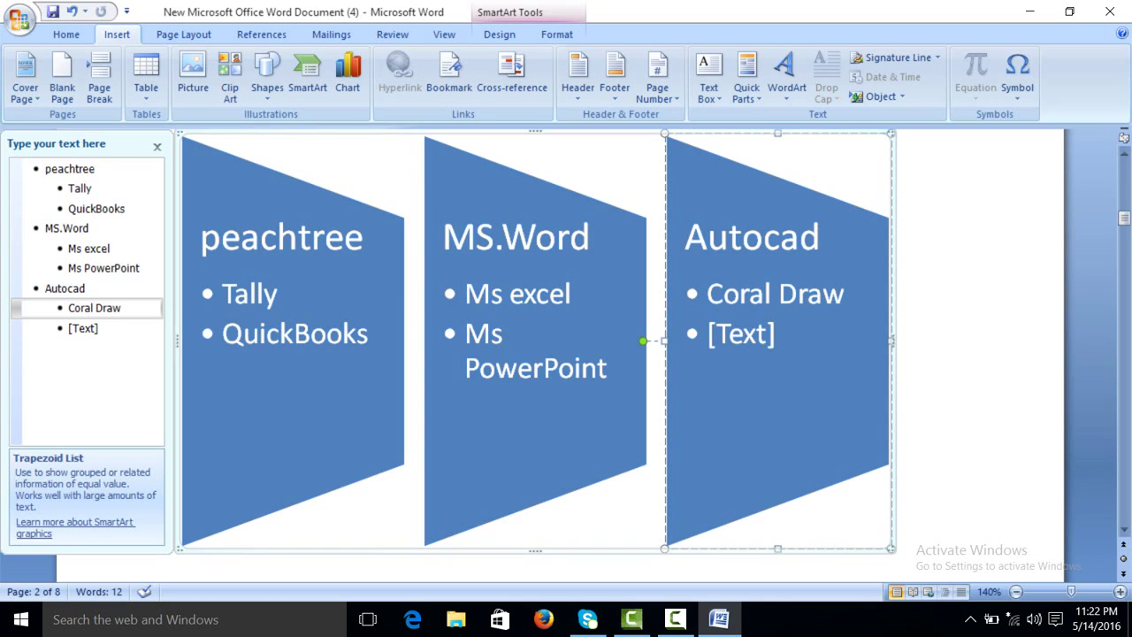
pyautogui.click(534, 232)
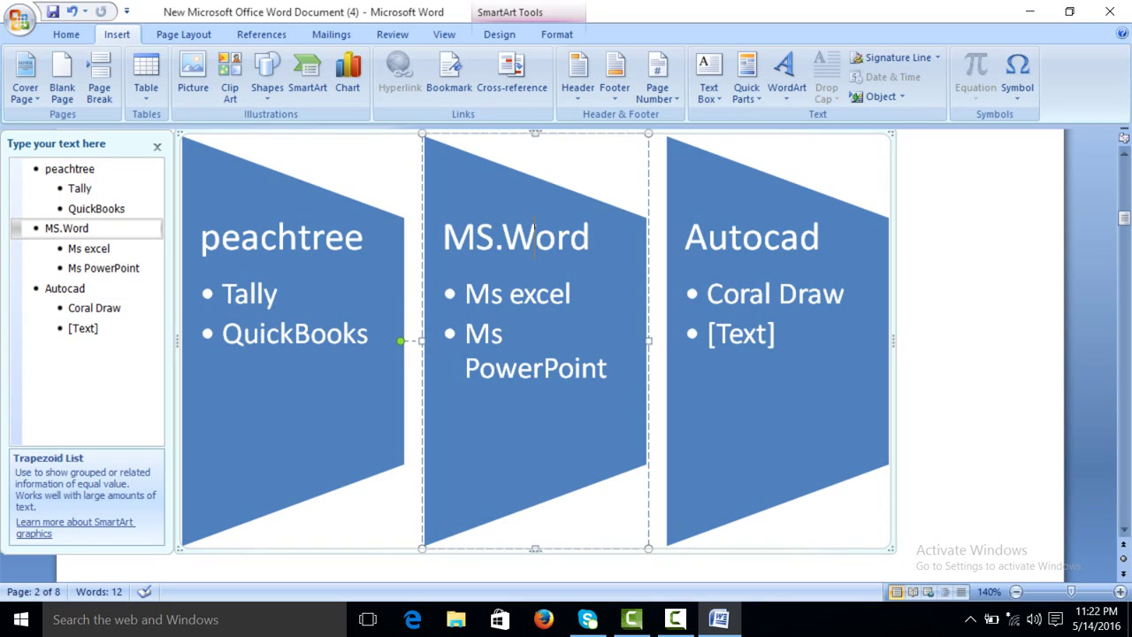
pyautogui.click(575, 159)
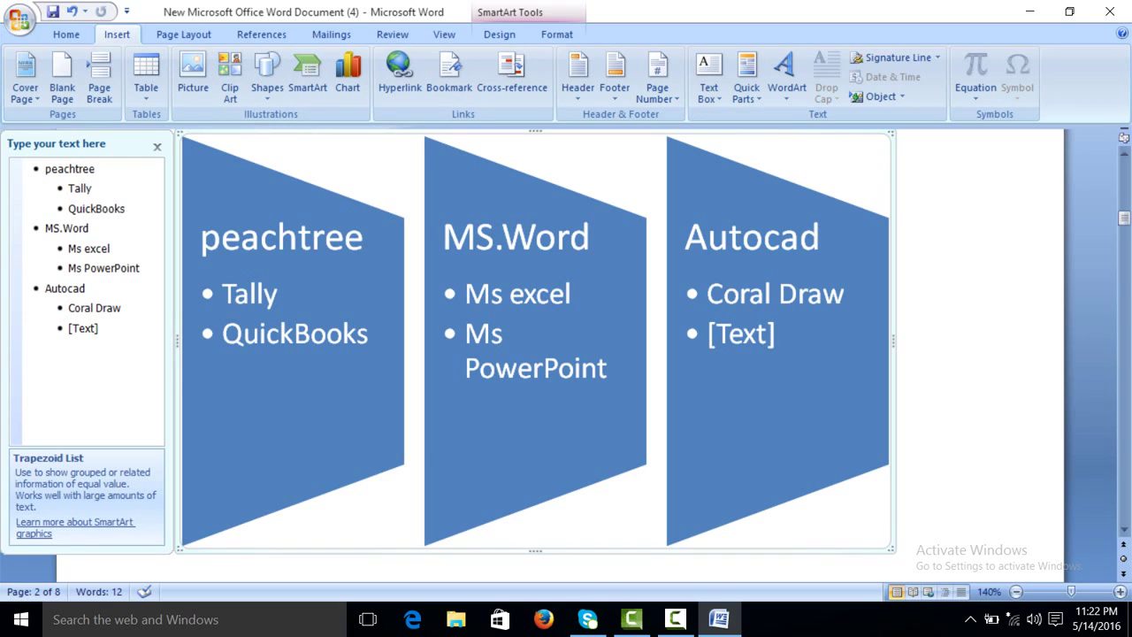
# Hide the text-entry pane beside the SmartArt graphic.
pyautogui.click(157, 147)
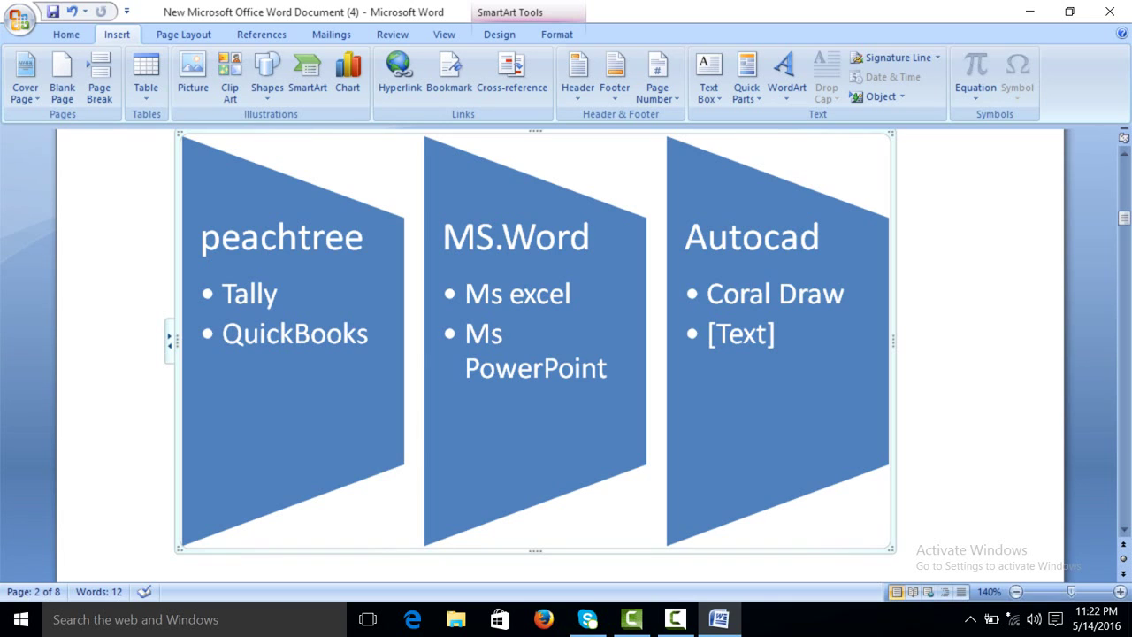
pyautogui.click(170, 341)
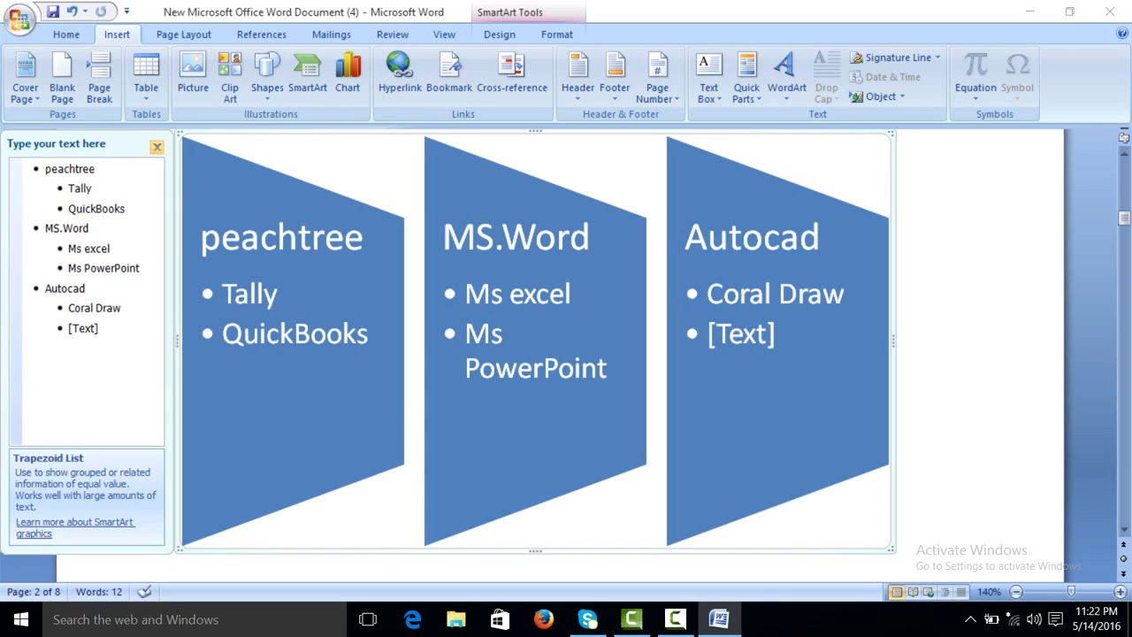
pyautogui.click(157, 147)
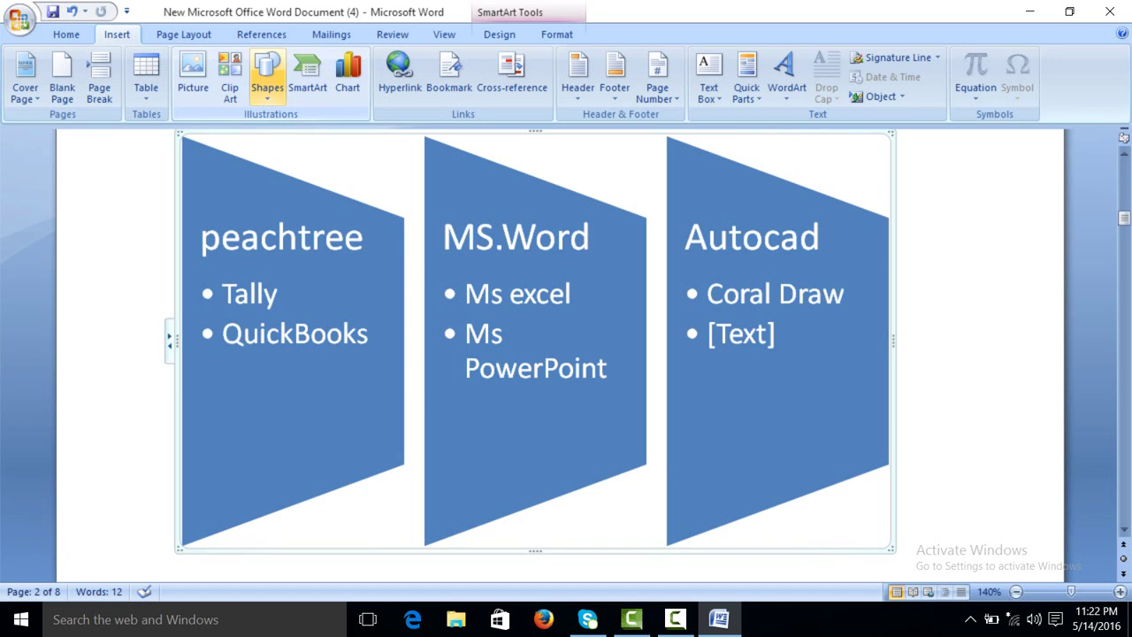
pyautogui.click(307, 73)
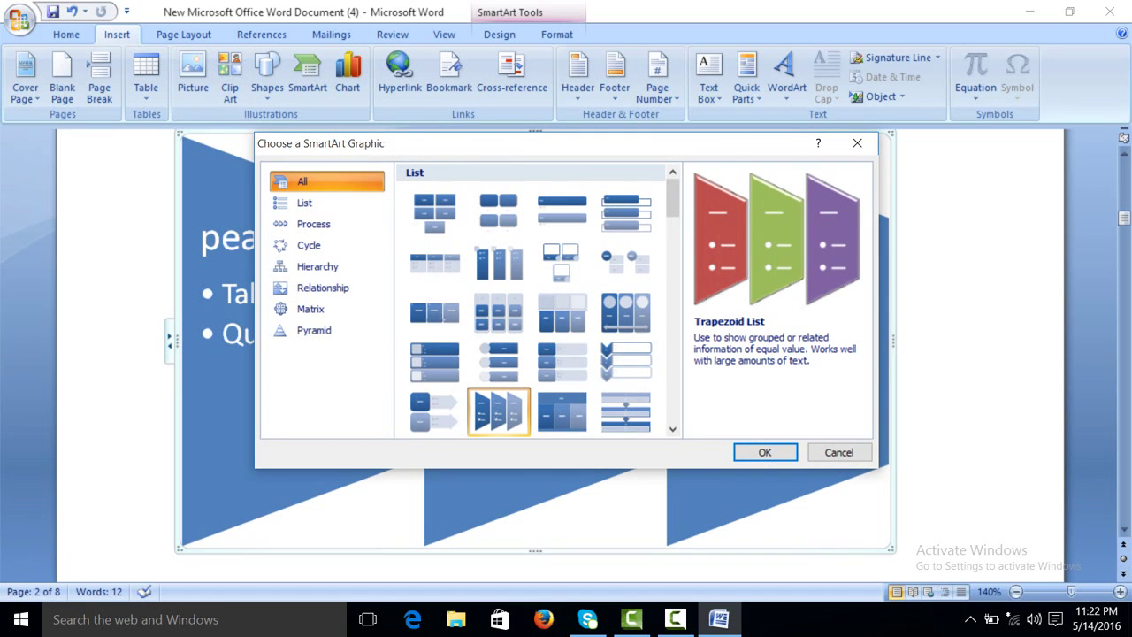
pyautogui.click(839, 452)
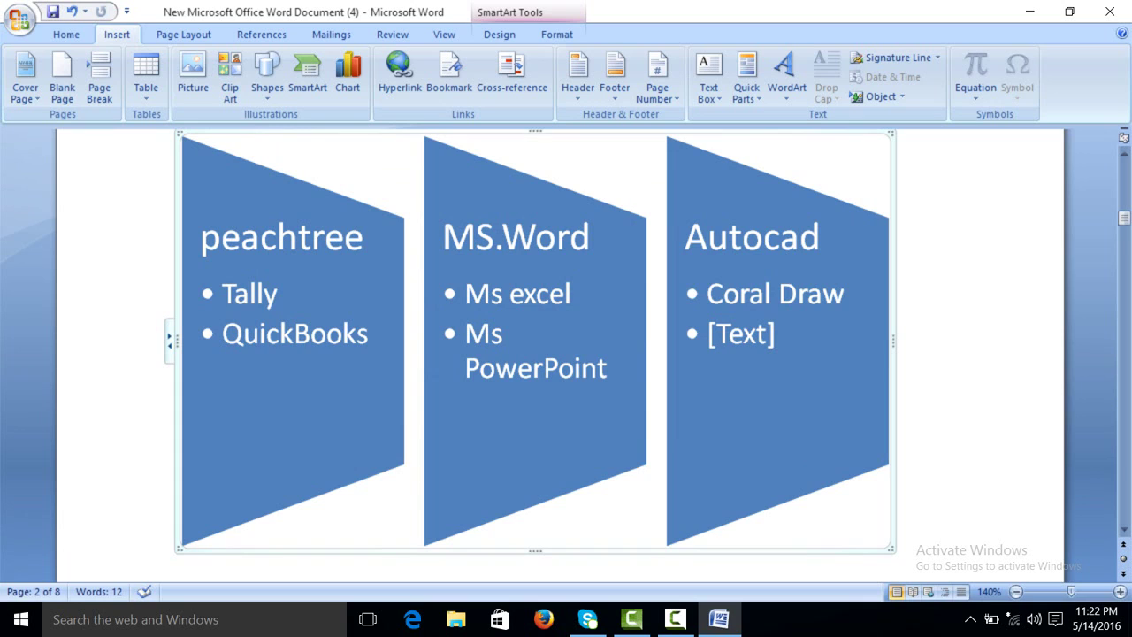
pyautogui.click(556, 237)
pyautogui.click(745, 336)
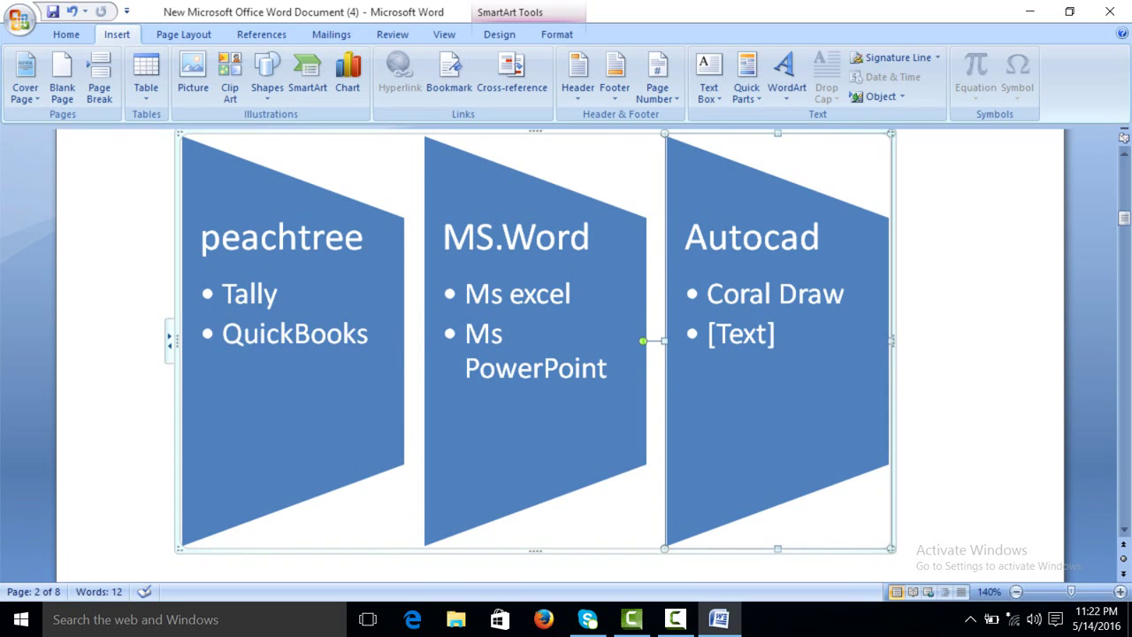
pyautogui.press('Escape')
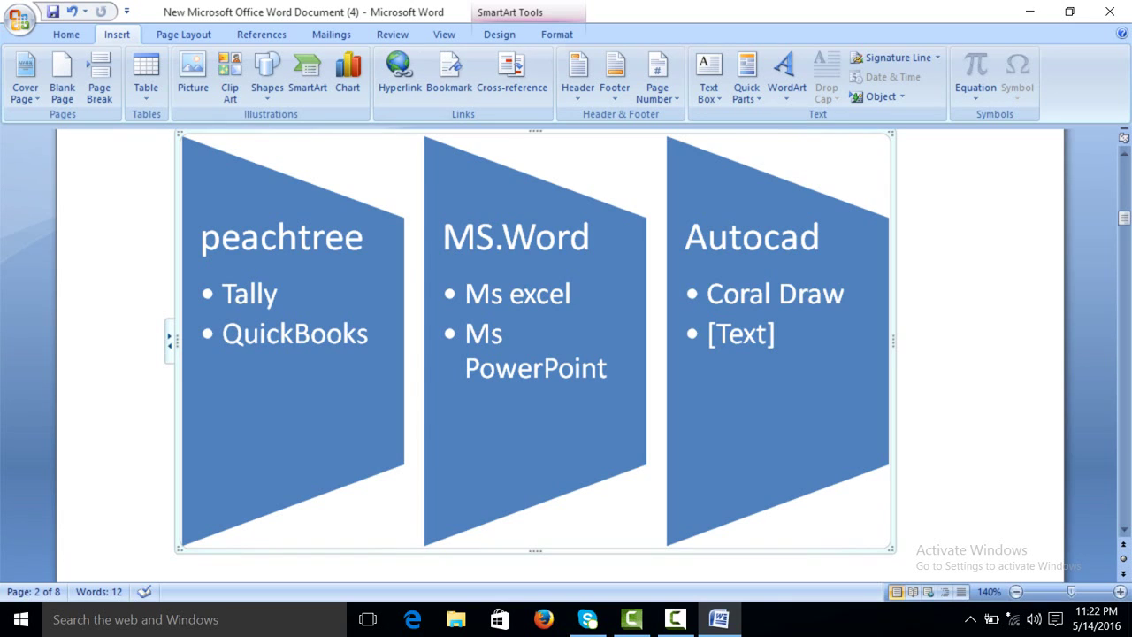
pyautogui.scroll(1, 530, 349)
pyautogui.scroll(4, 530, 350)
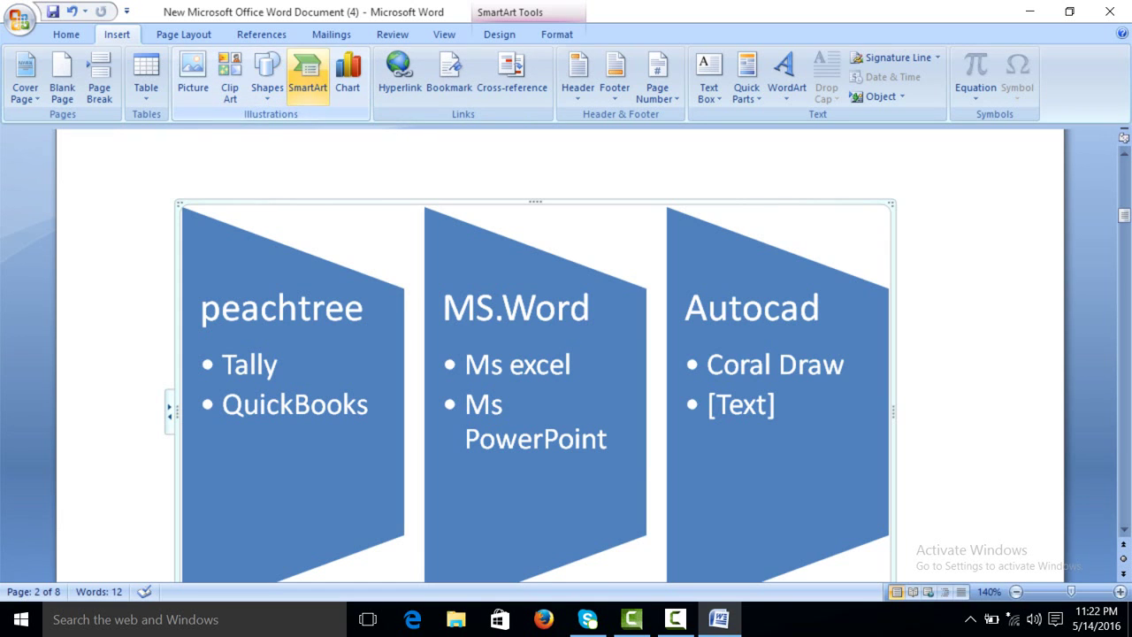
# Try inserting a new Trapezoid List over the filled SmartArt graphic, and undo the replacement.
pyautogui.click(307, 75)
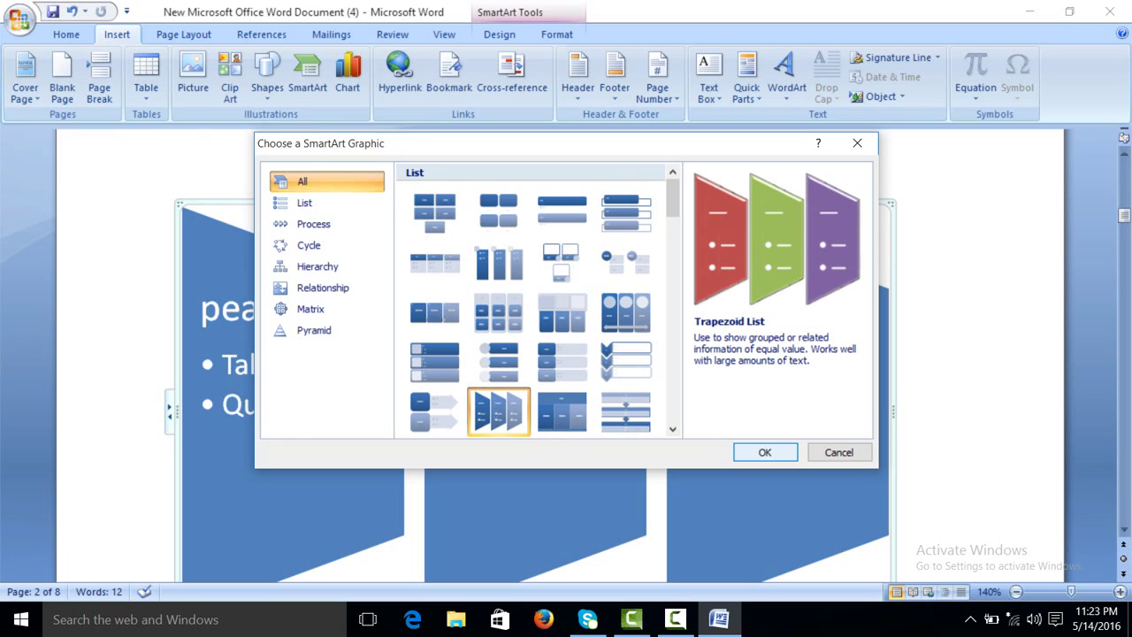
pyautogui.press('Return')
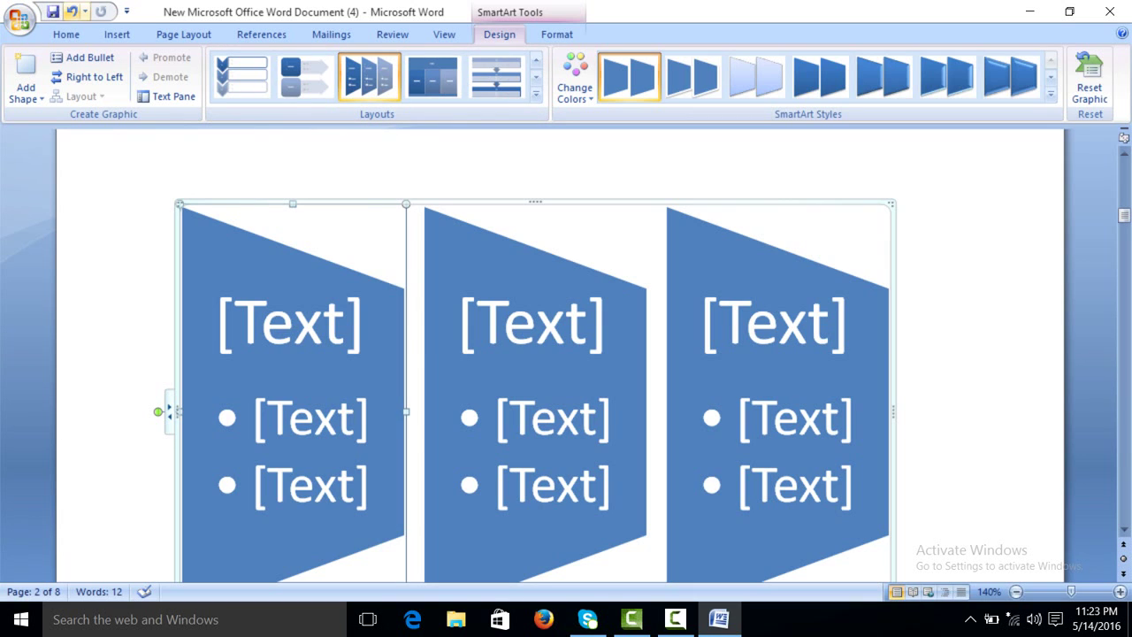
pyautogui.hotkey('ctrl', 'z')
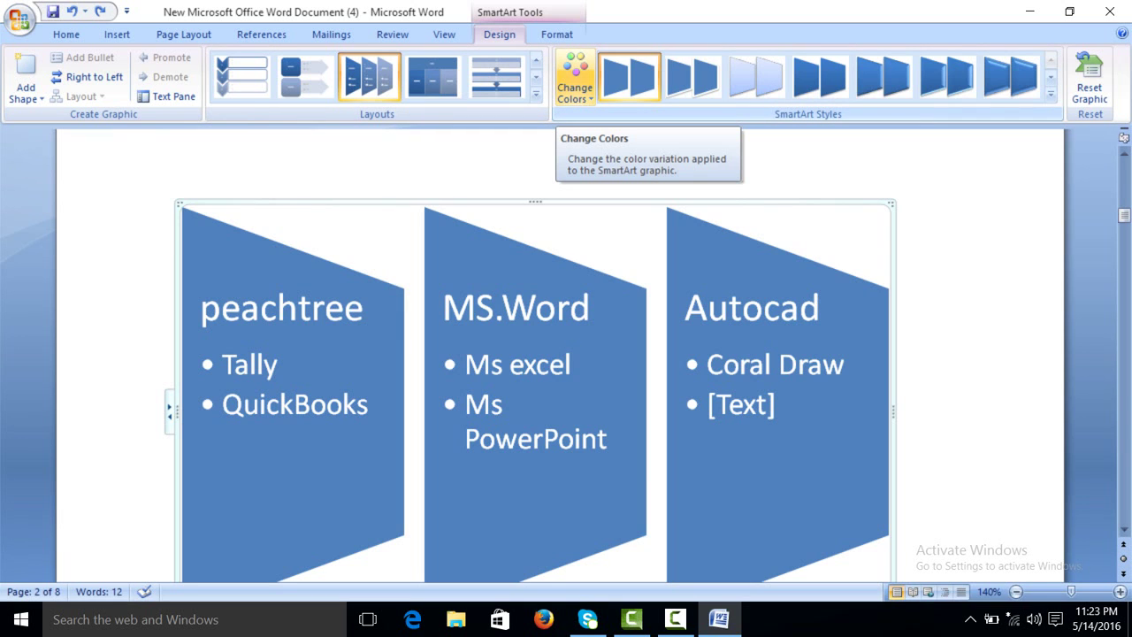
# Recolor the SmartArt graphic with Colorful Range - Accent Colors 2 to 3 and apply the last 3-D style, with tilted blocks.
pyautogui.click(575, 79)
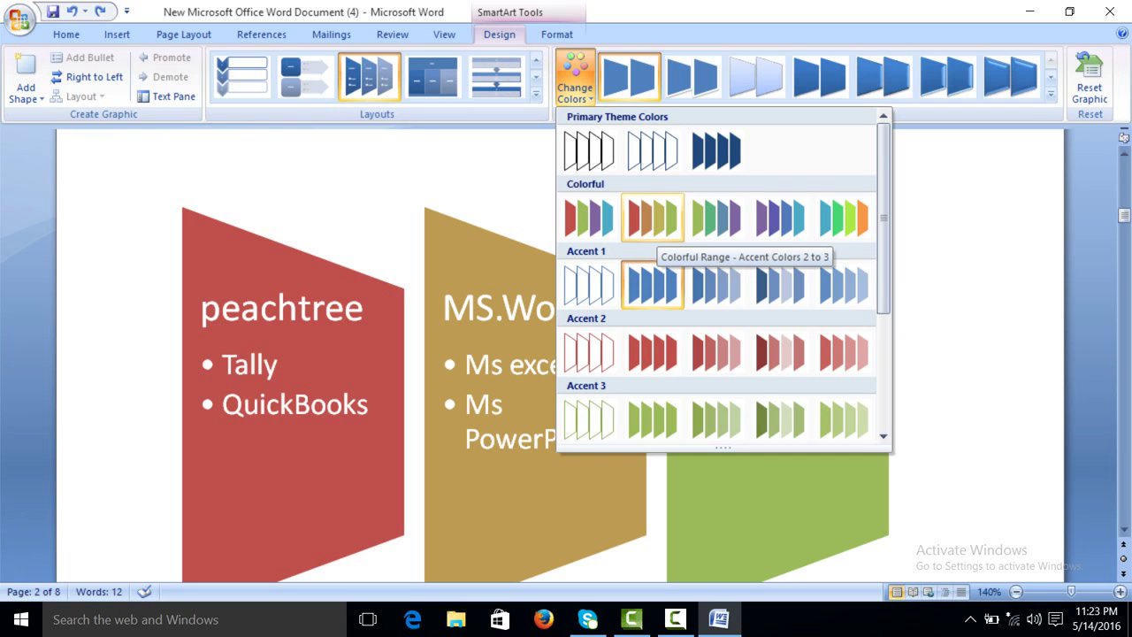
pyautogui.click(653, 221)
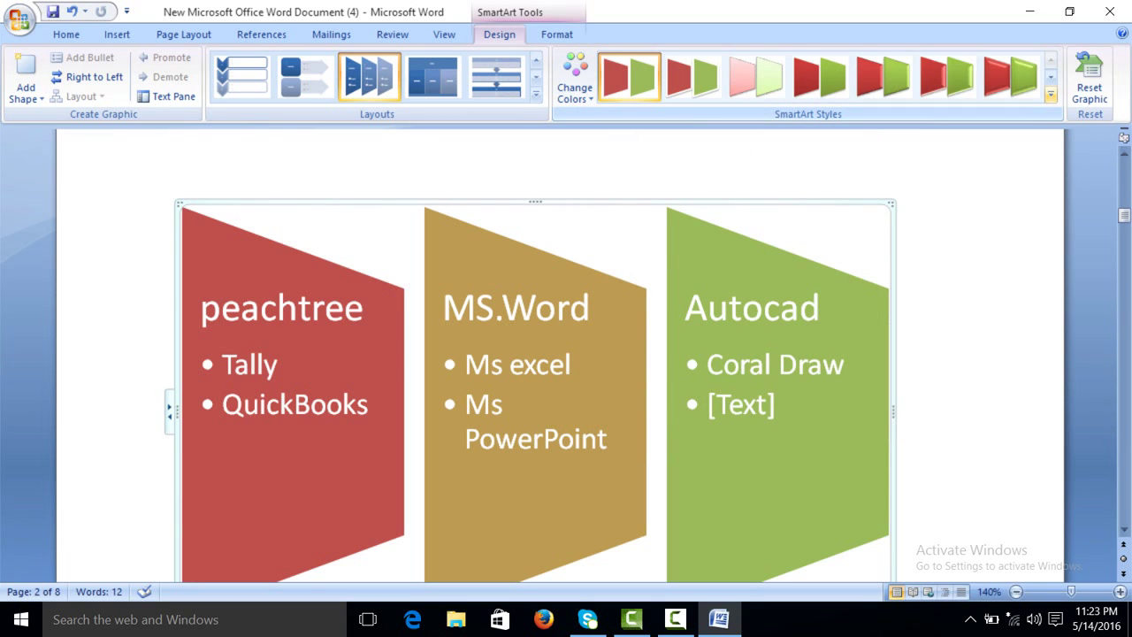
pyautogui.click(1051, 94)
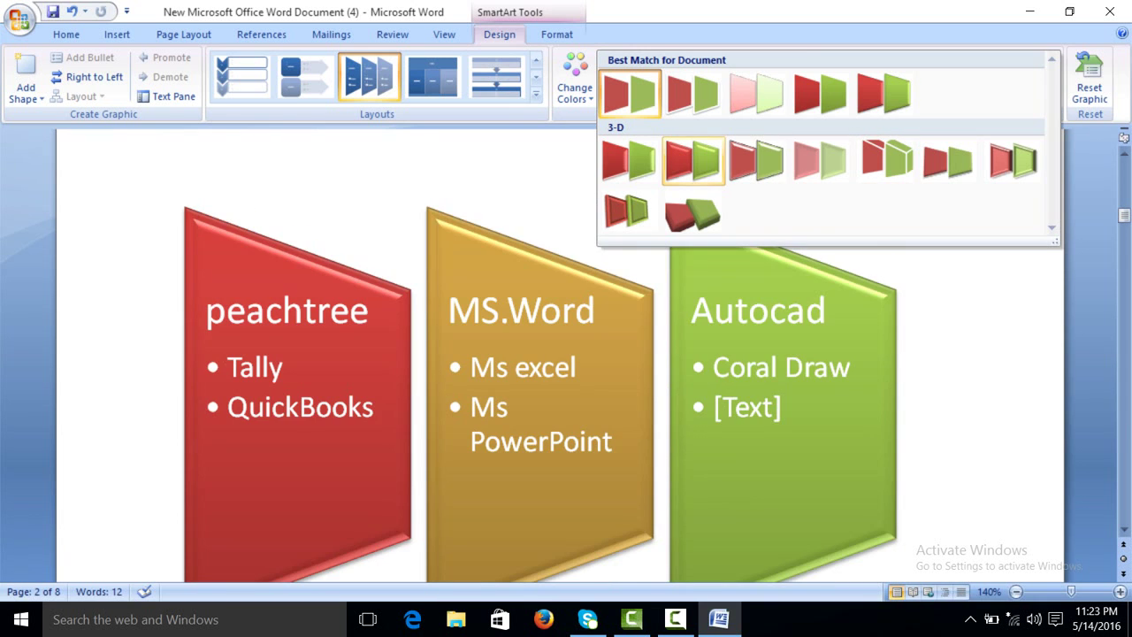
pyautogui.click(693, 215)
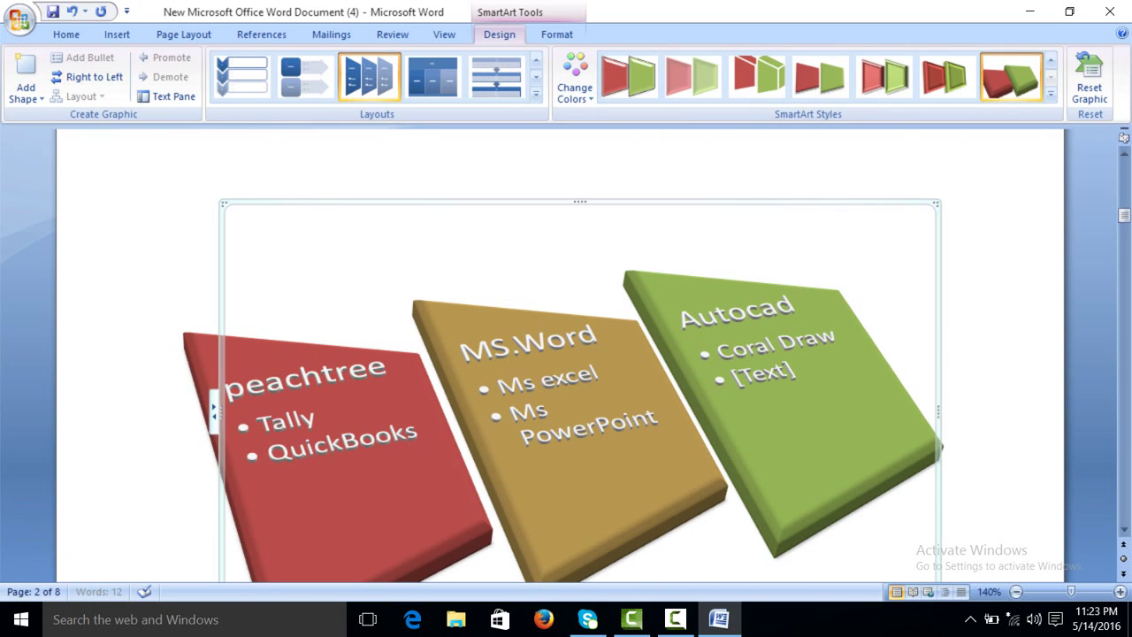
pyautogui.click(1000, 266)
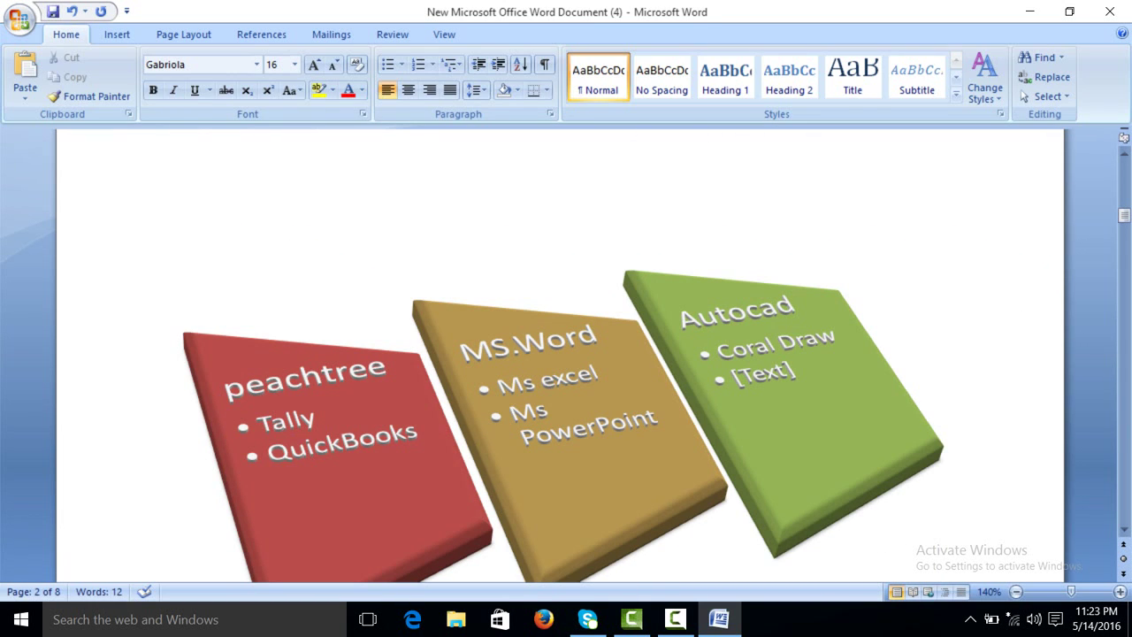
# Add three blank lines below the SmartArt graphic and insert a clustered column chart there.
pyautogui.scroll(-5, 949, 204)
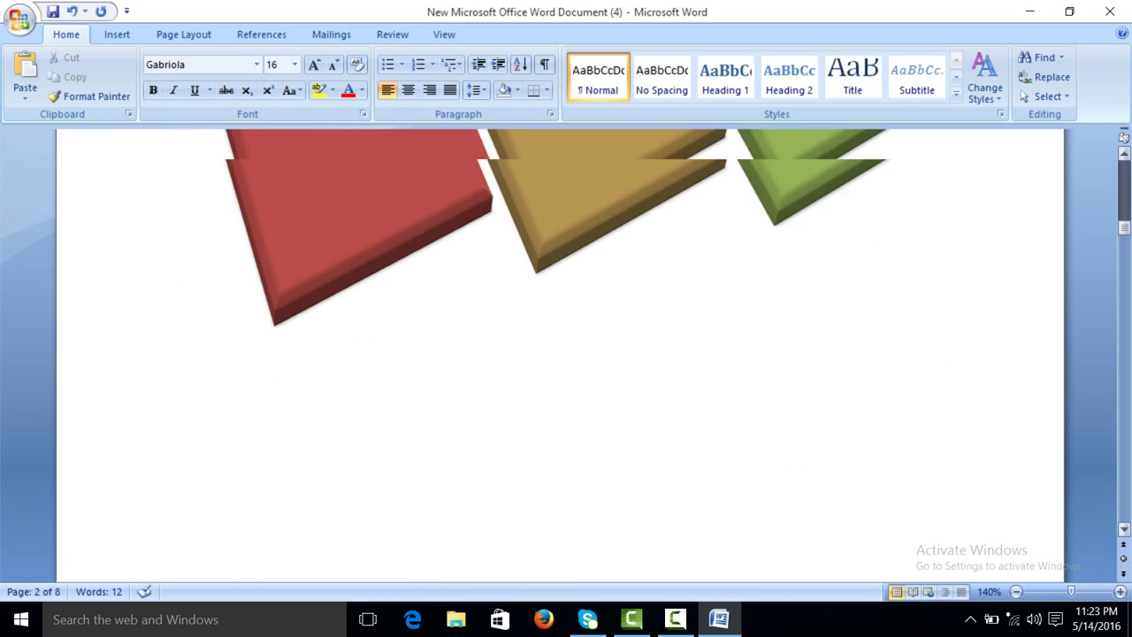
pyautogui.scroll(5, 566, 354)
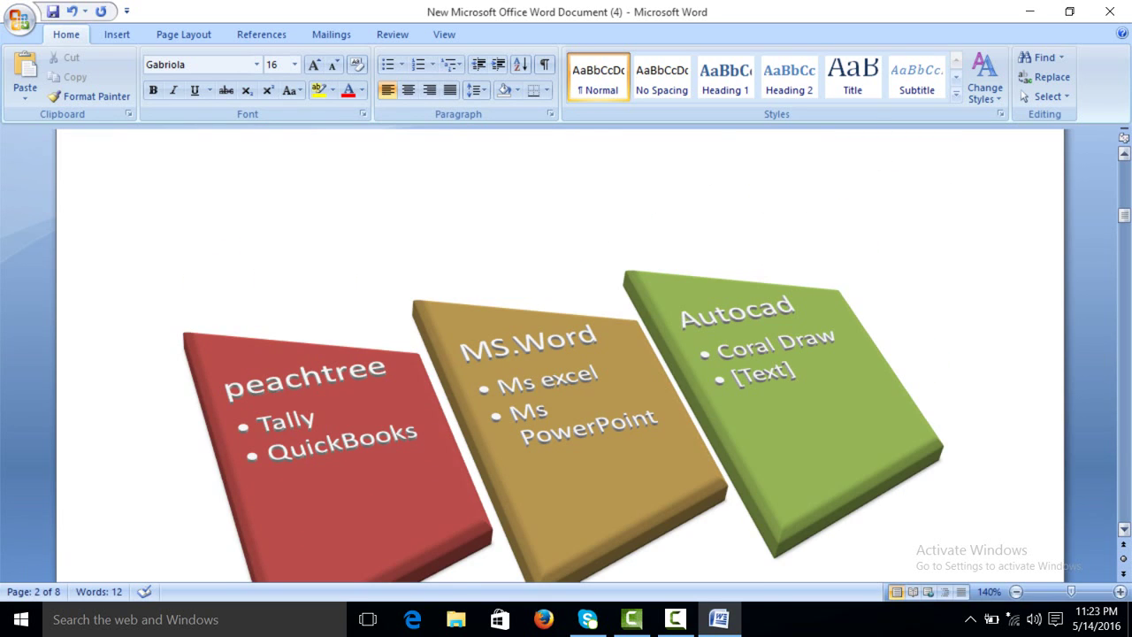
pyautogui.scroll(5, 567, 354)
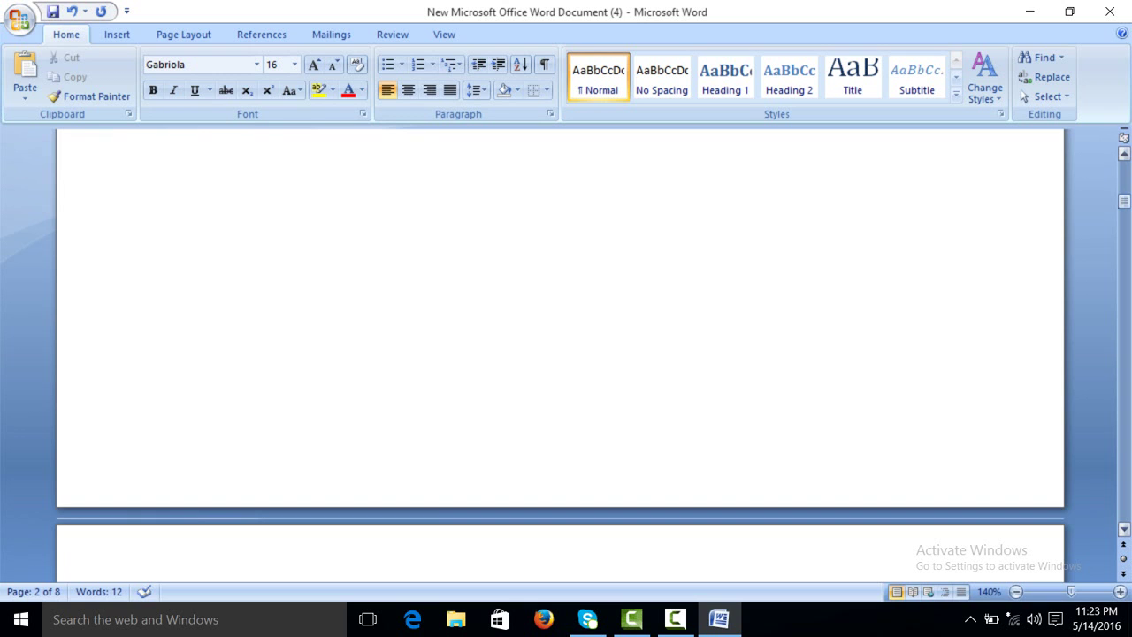
pyautogui.moveTo(1125, 202)
pyautogui.mouseDown()
pyautogui.moveTo(1125, 168)
pyautogui.moveTo(1124, 219)
pyautogui.mouseUp()
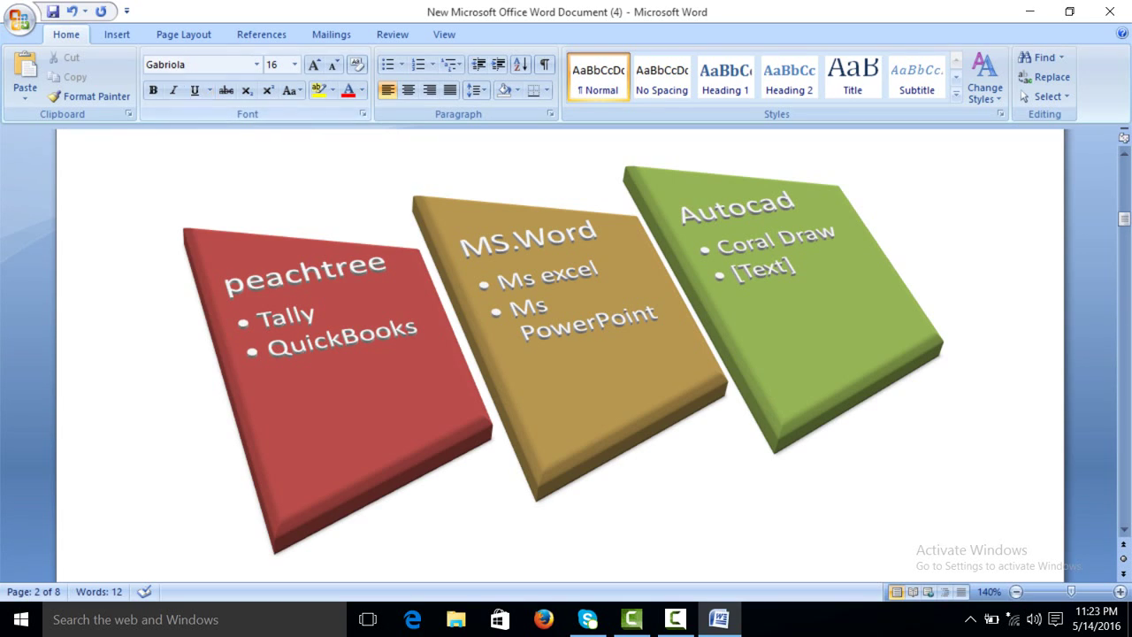
pyautogui.hotkey('alt', 'n')
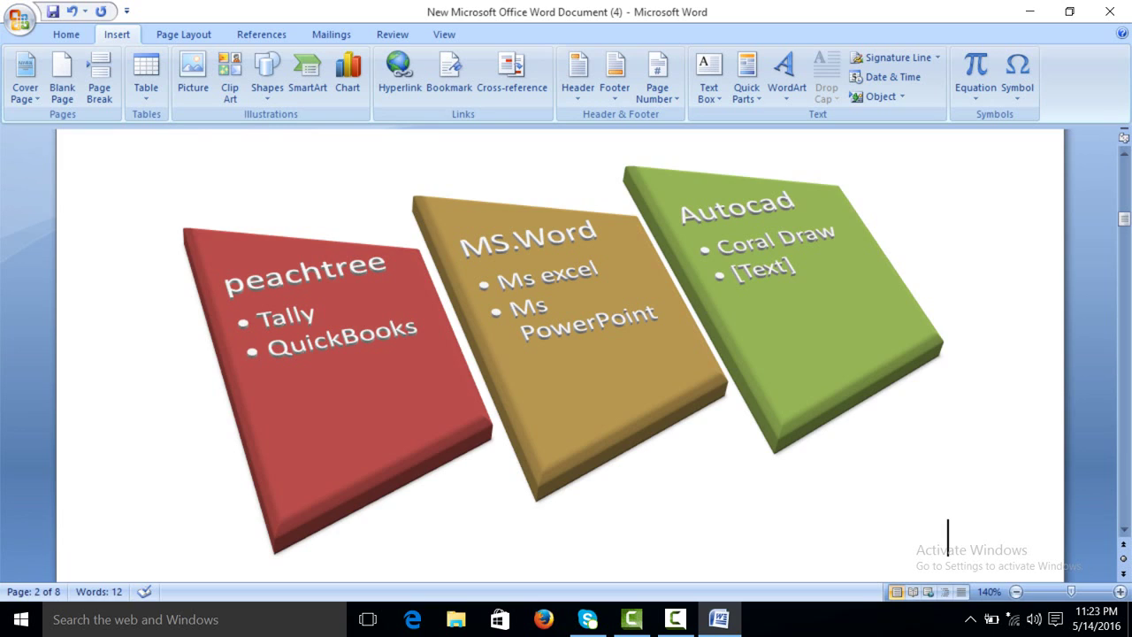
pyautogui.press('Return')
pyautogui.press('Return')
pyautogui.press('Return')
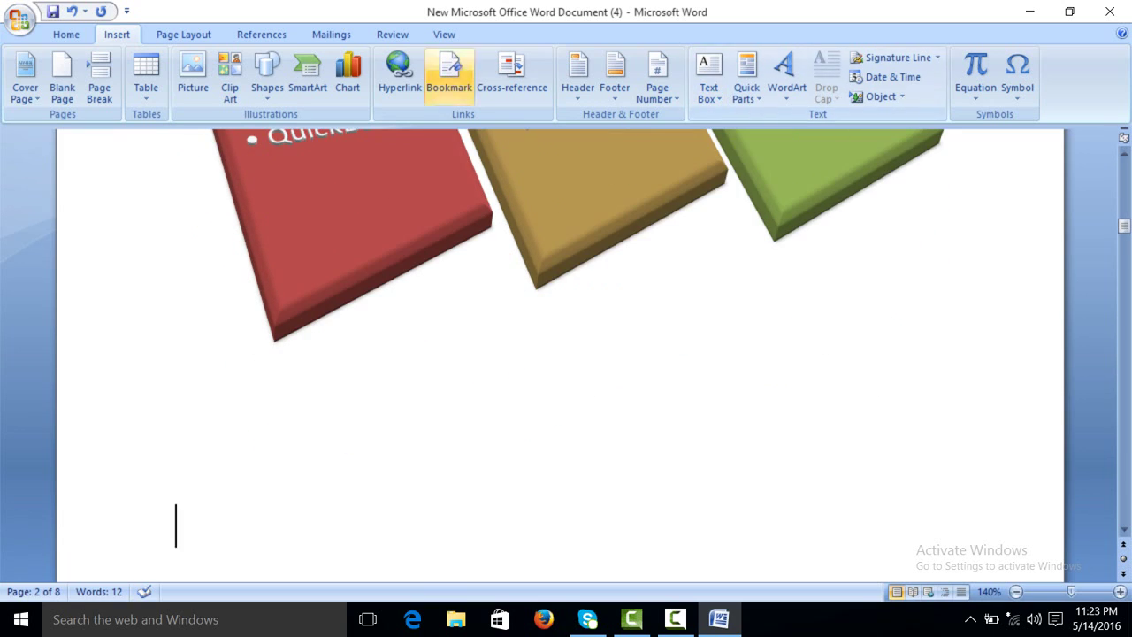
pyautogui.click(348, 77)
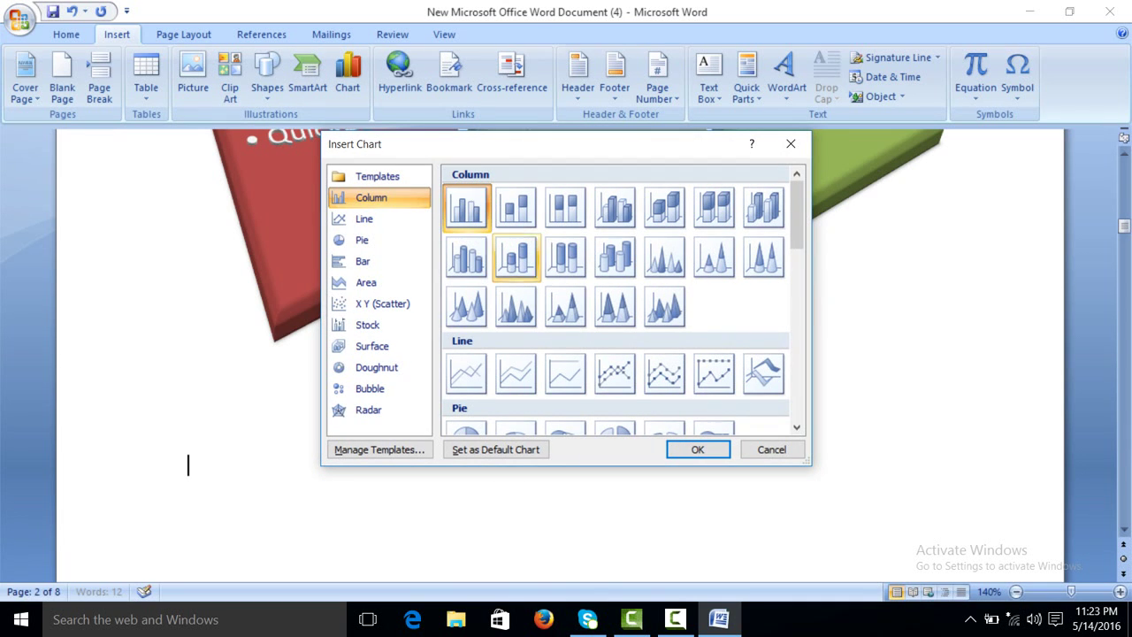
pyautogui.click(699, 449)
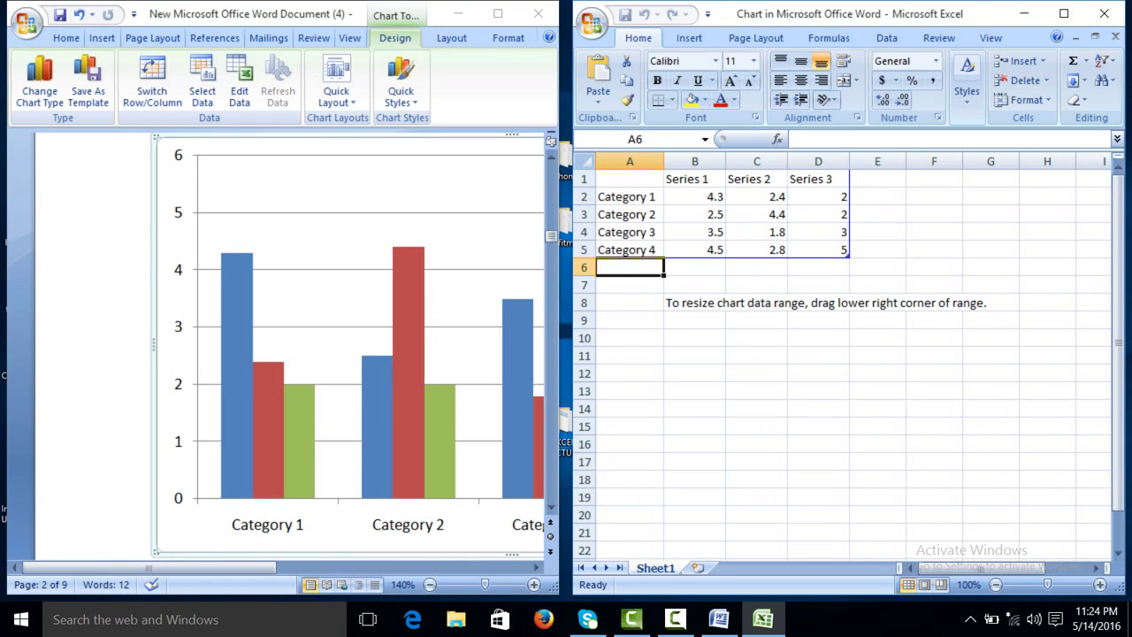
# Rename the three series headings in the chart's Excel data sheet to "Matches", "win" and "loss".
pyautogui.click(695, 178)
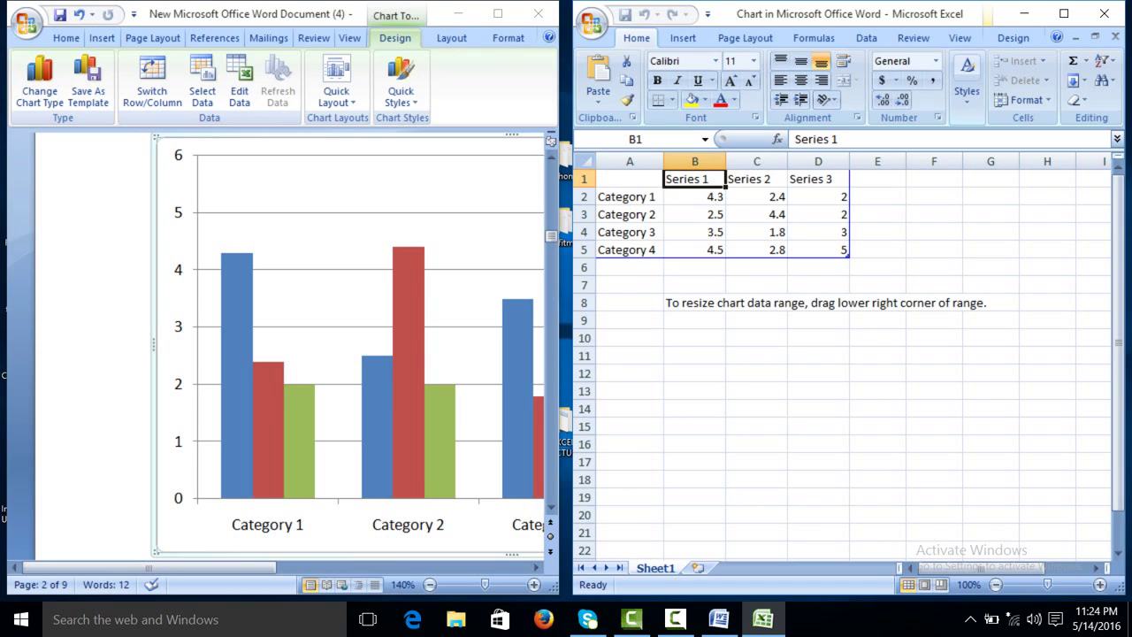
pyautogui.write('Match')
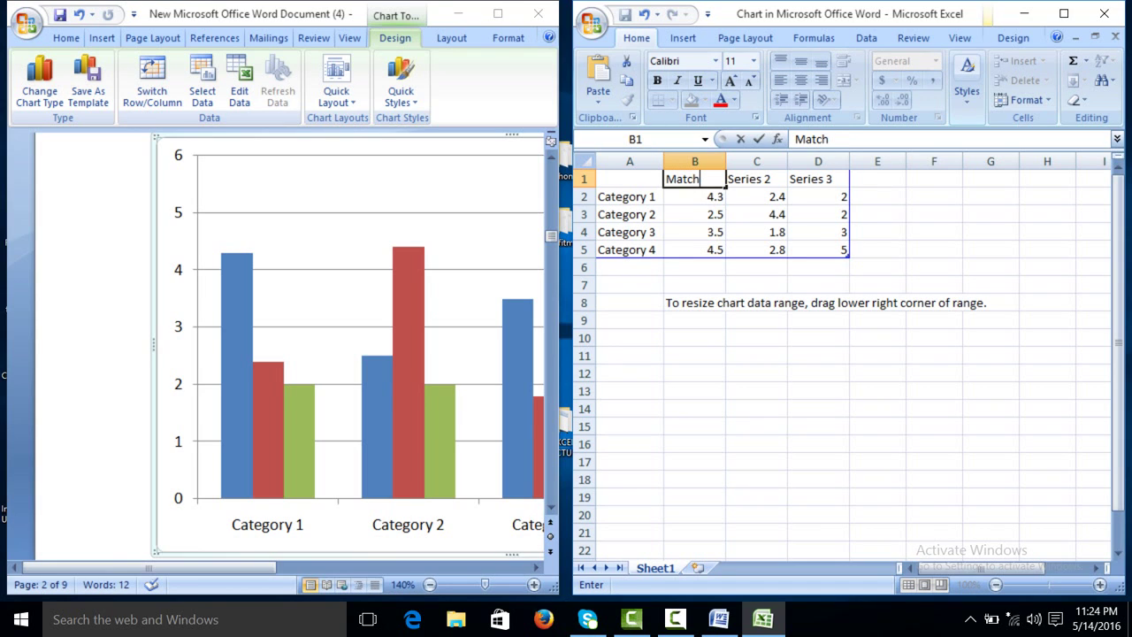
pyautogui.write('es')
pyautogui.write('win')
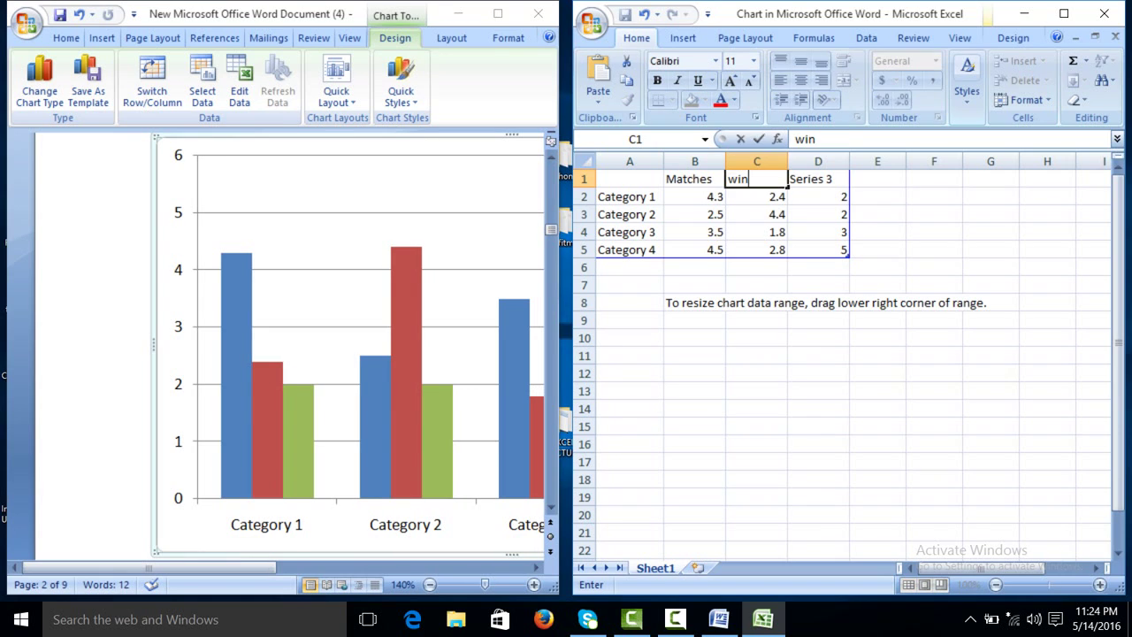
pyautogui.press('Tab')
pyautogui.write('loss')
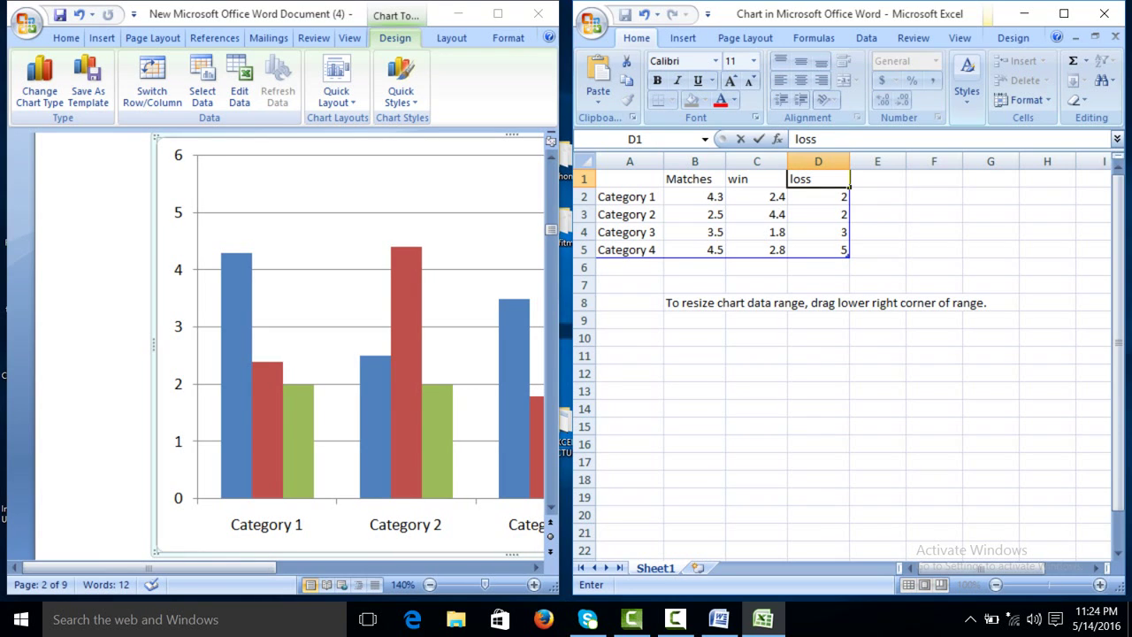
# Rename the four categories in the chart's data sheet to "Pakistan", "India", "SriLank" and "Australia".
pyautogui.press('Tab')
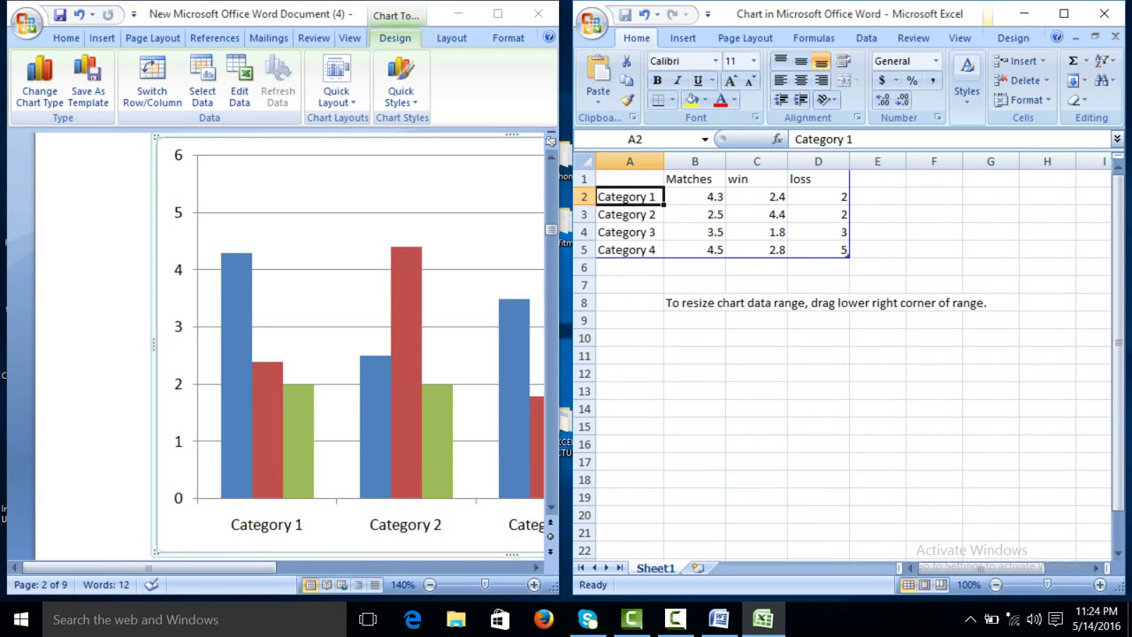
pyautogui.write('Pakistan')
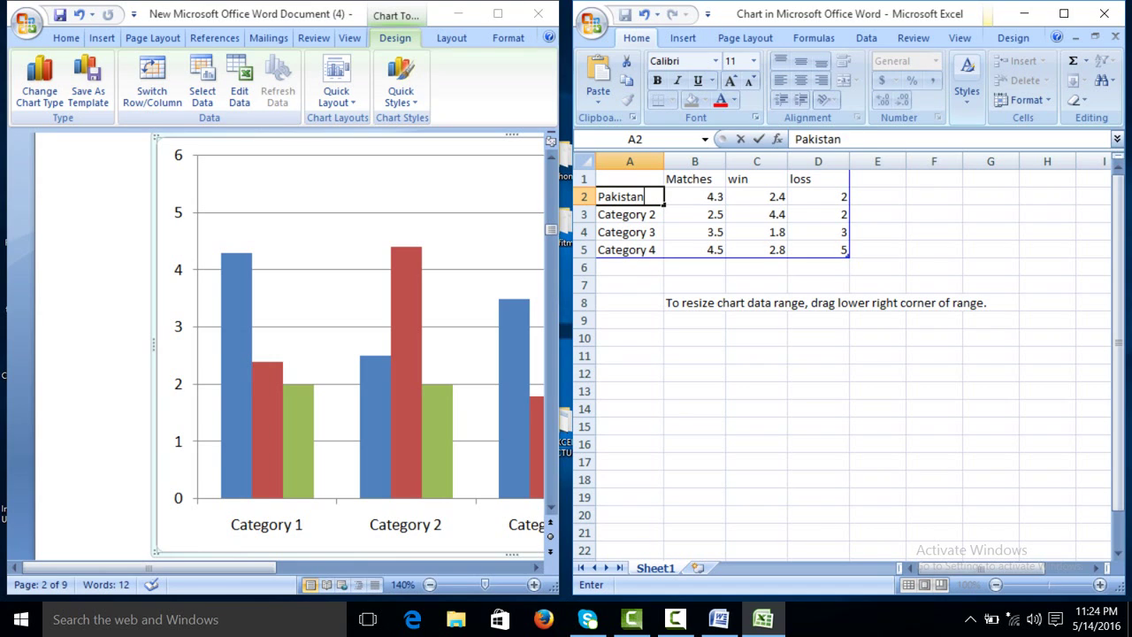
pyautogui.press('Return')
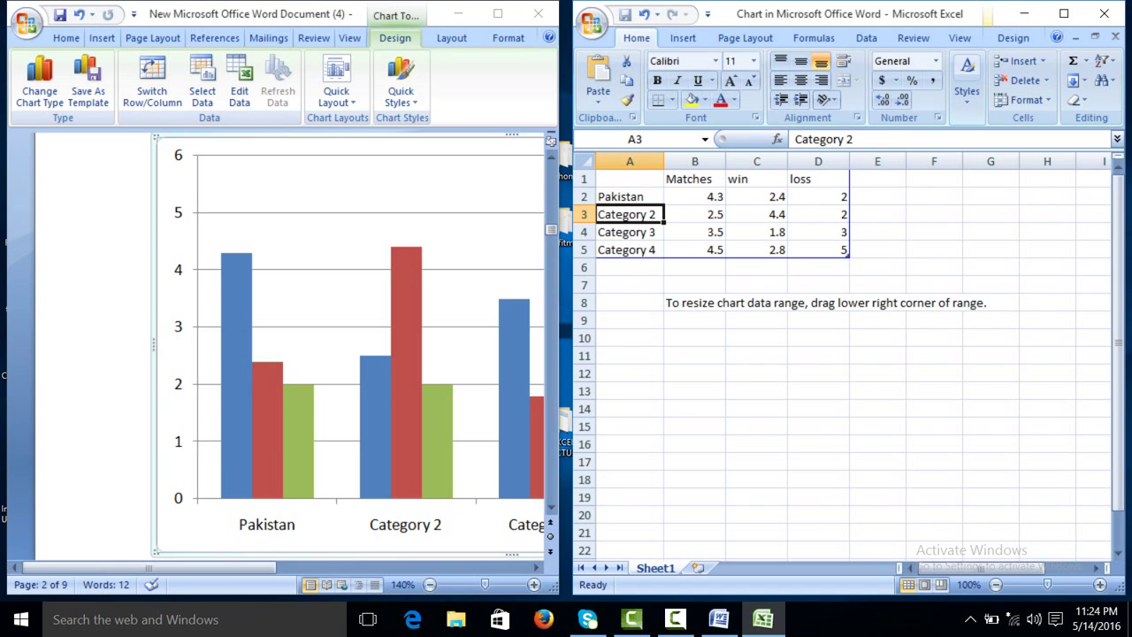
pyautogui.write('Indian')
pyautogui.press('BackSpace')
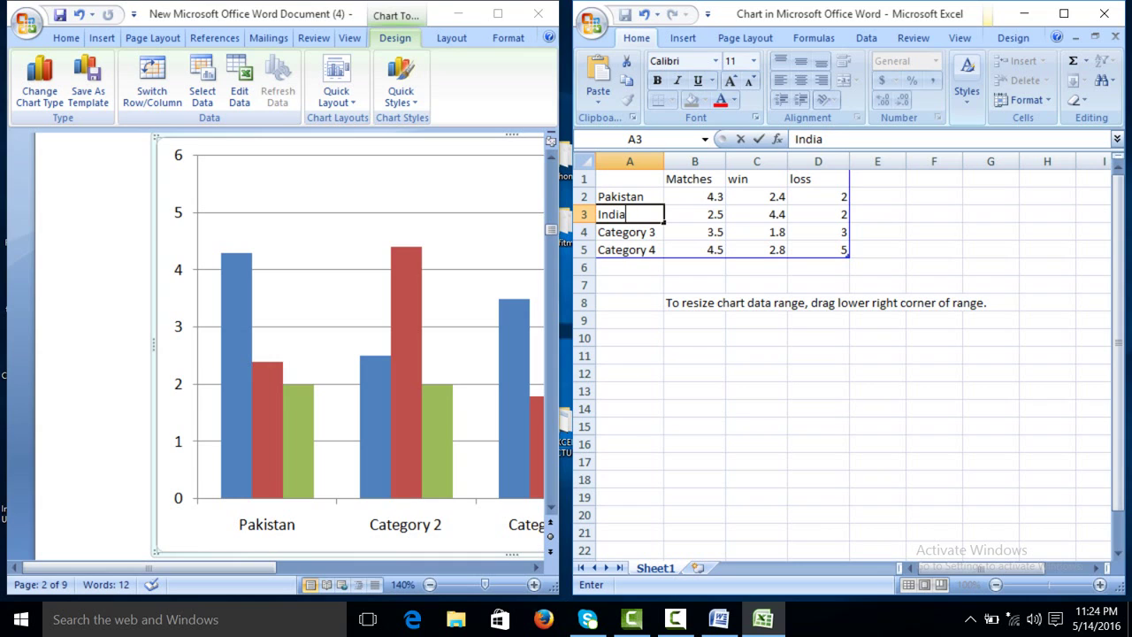
pyautogui.hotkey('ctrl', 'Return')
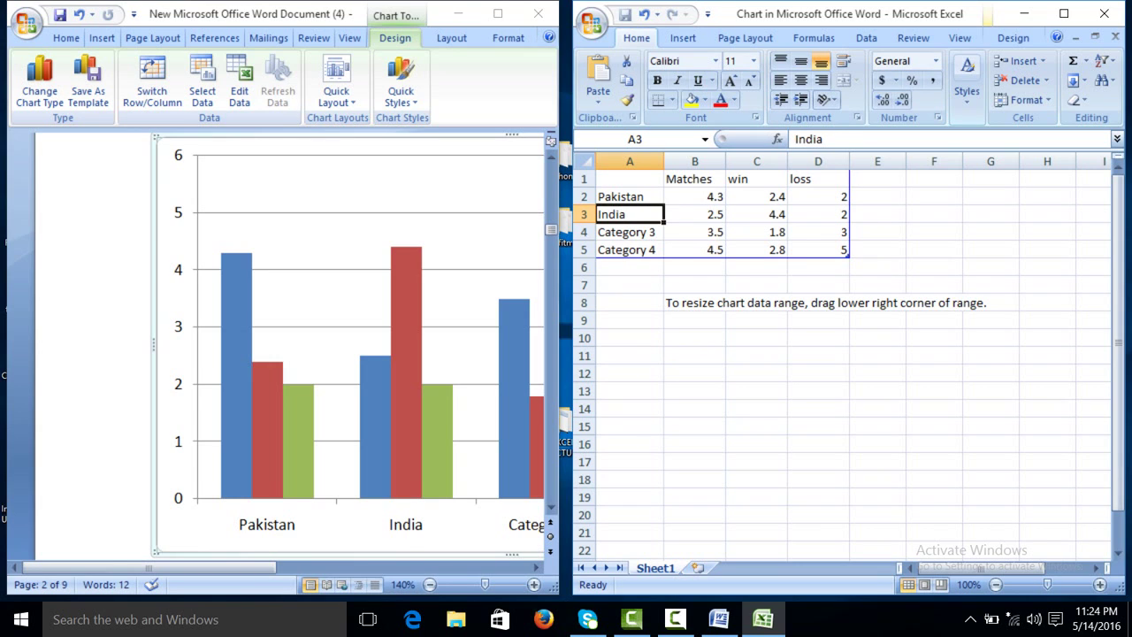
pyautogui.press('Down')
pyautogui.press('Delete')
pyautogui.write('Sri')
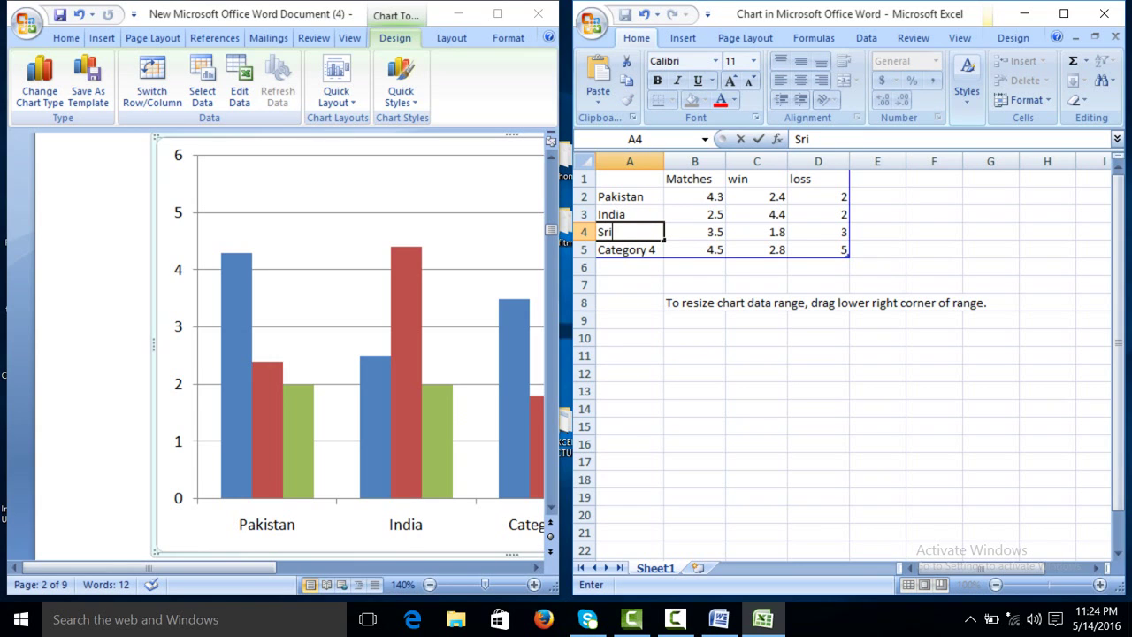
pyautogui.write('Lank')
pyautogui.press('Return')
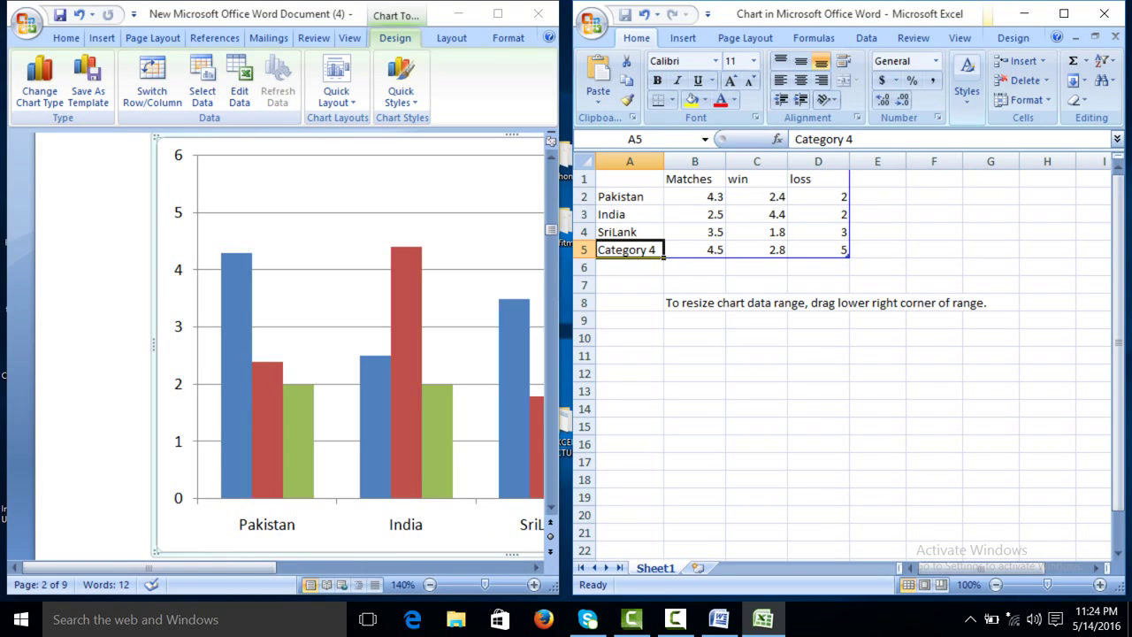
pyautogui.write('Aust')
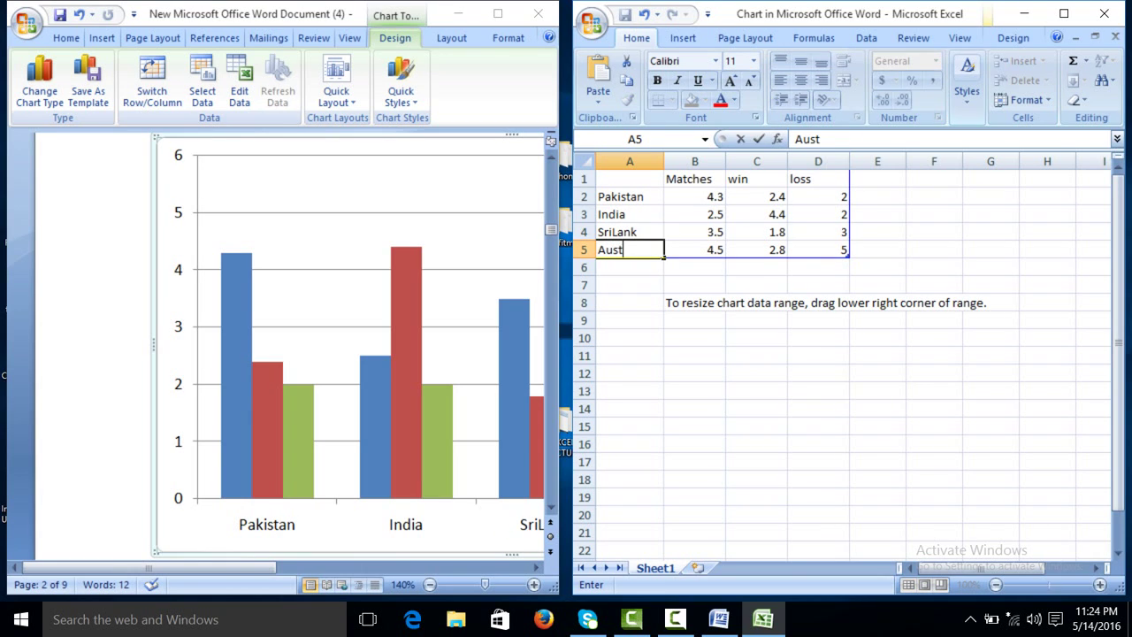
pyautogui.write('ralia')
# Set the Matches values to 7 for Pakistan, 6 for India, 5 for SriLank and 4 for Australia.
pyautogui.click(694, 196)
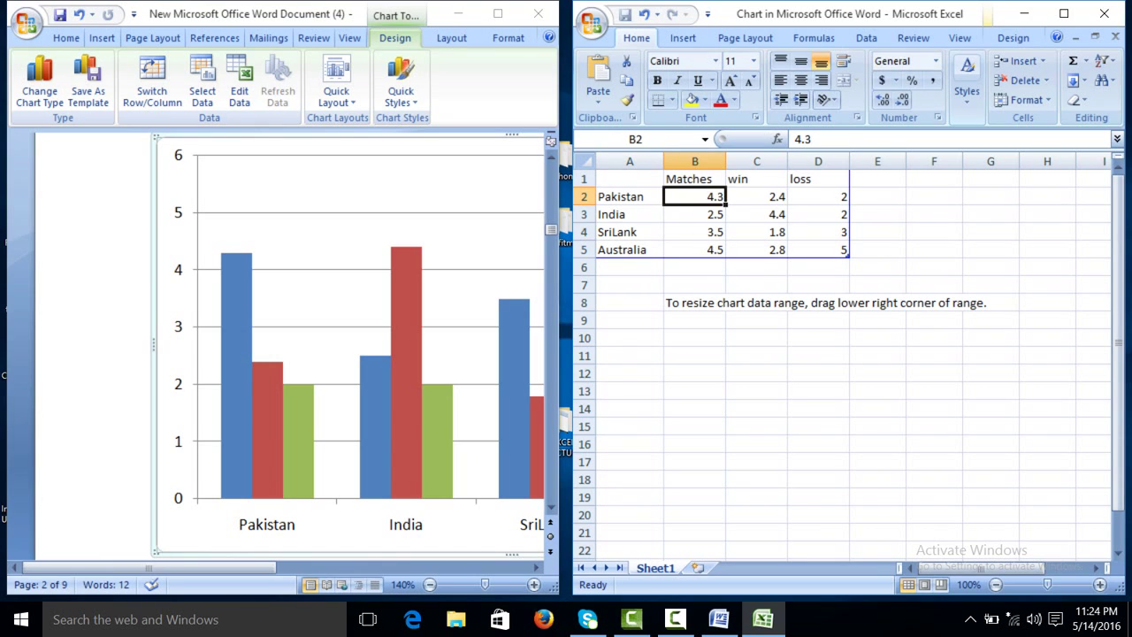
pyautogui.write('7')
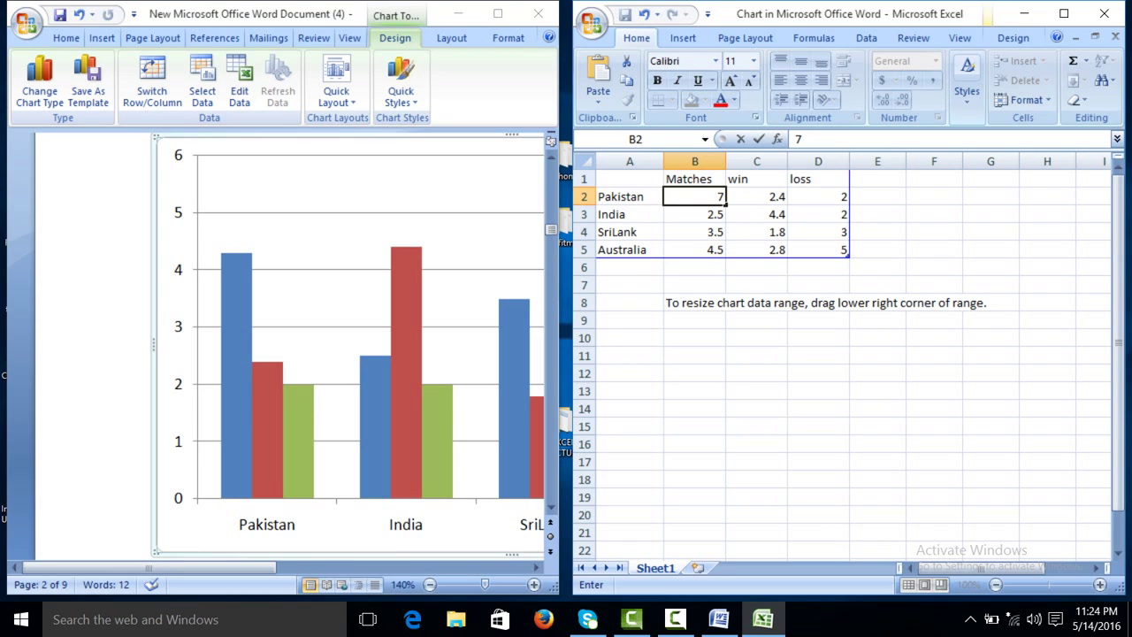
pyautogui.press('Return')
pyautogui.write('6')
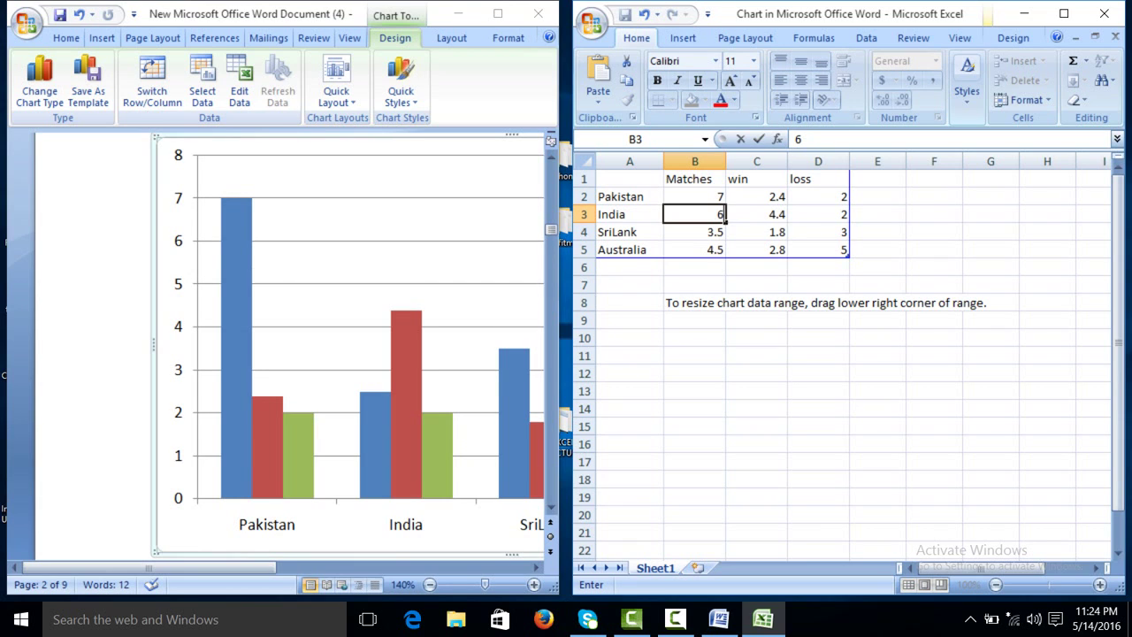
pyautogui.press('Return')
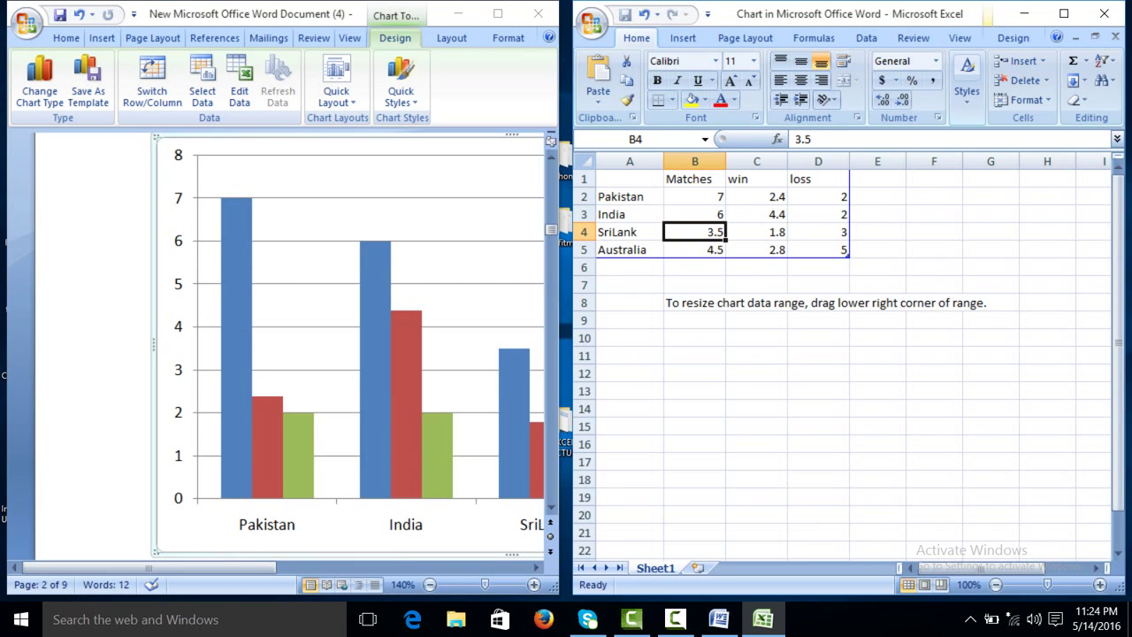
pyautogui.write('5')
pyautogui.press('Return')
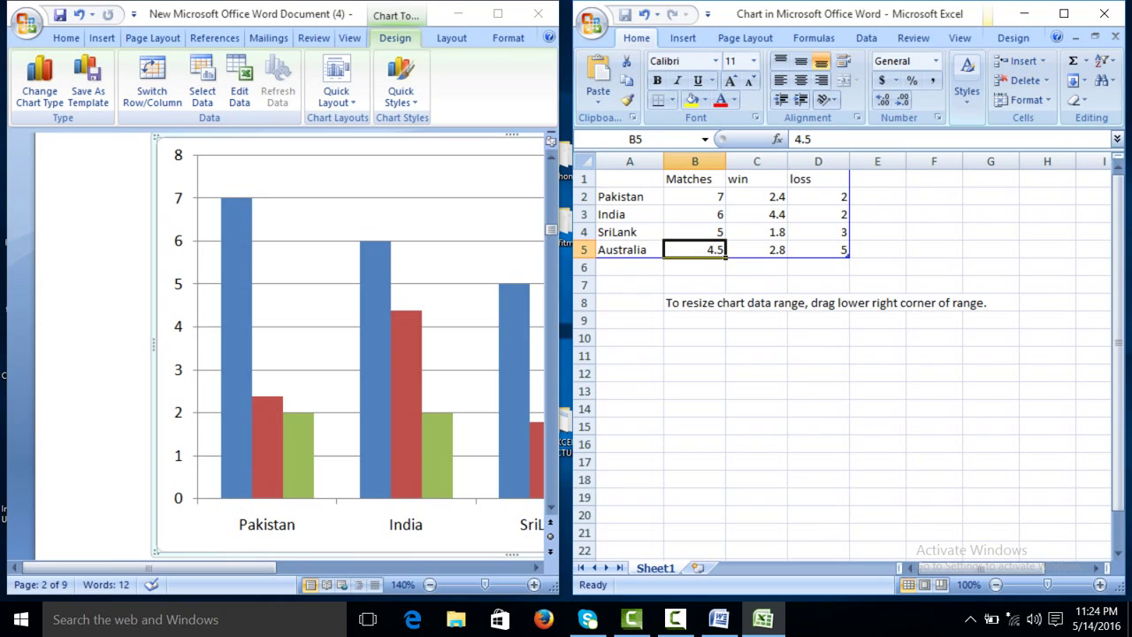
pyautogui.write('4')
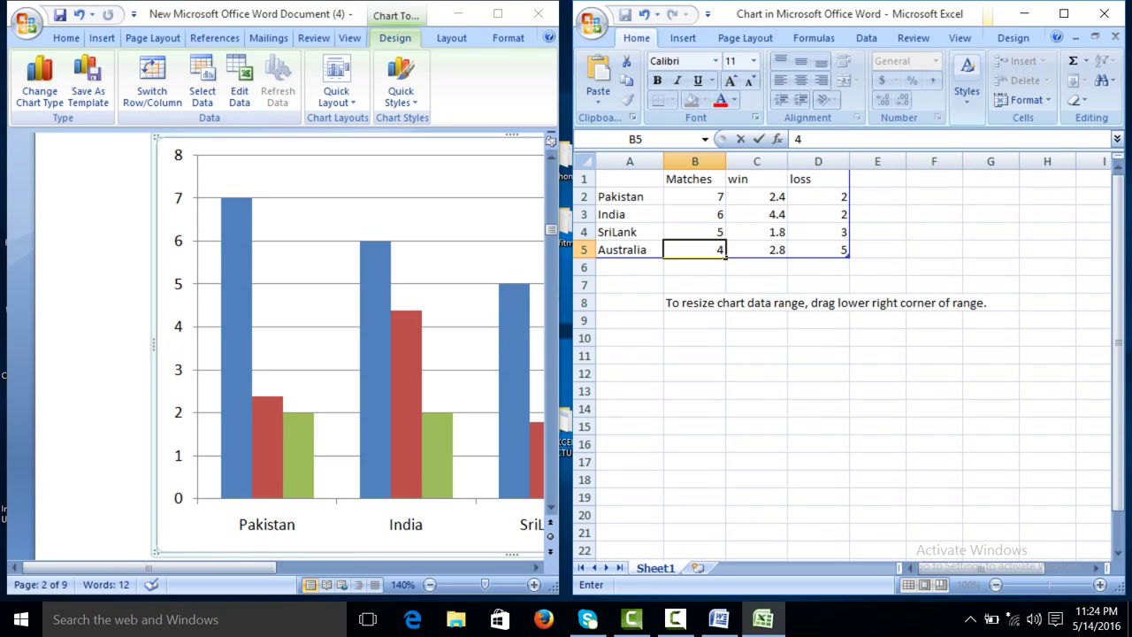
pyautogui.press('Tab')
# Set the win values to 2 for Pakistan, 3 for India, 4 for SriLank and 2 for Australia.
pyautogui.press('Up')
pyautogui.press('Up')
pyautogui.press('Up')
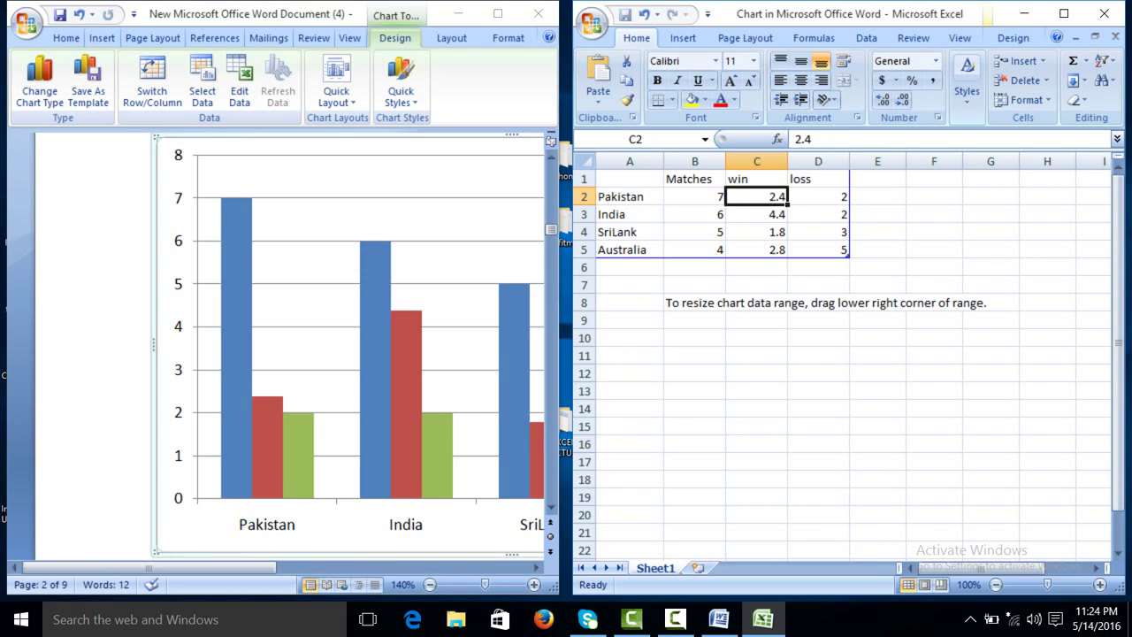
pyautogui.write('2')
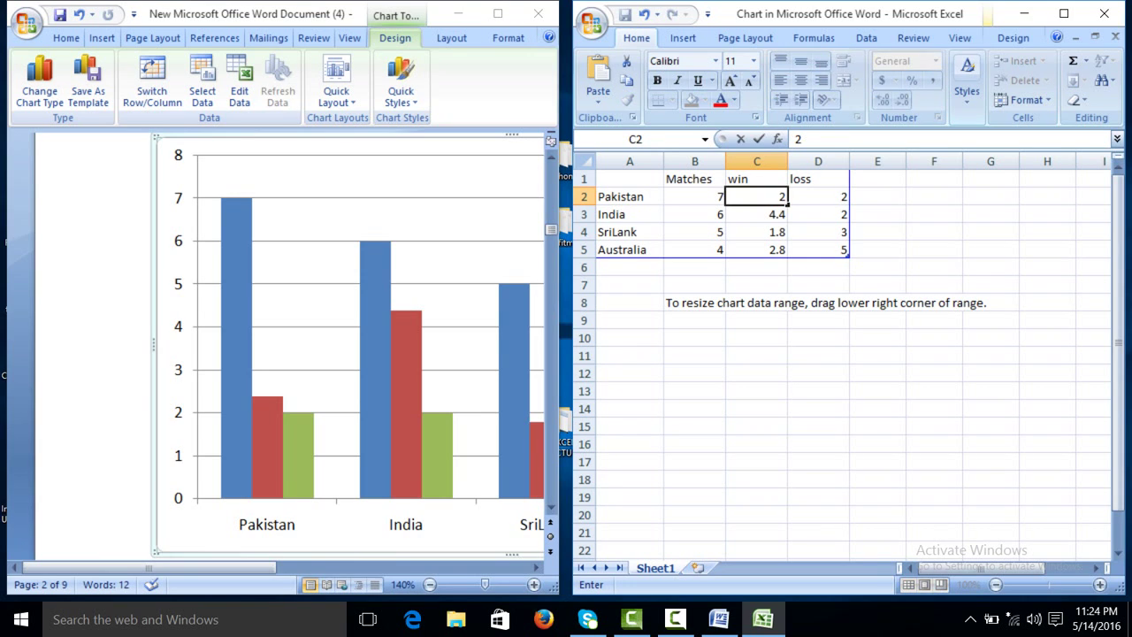
pyautogui.press('Return')
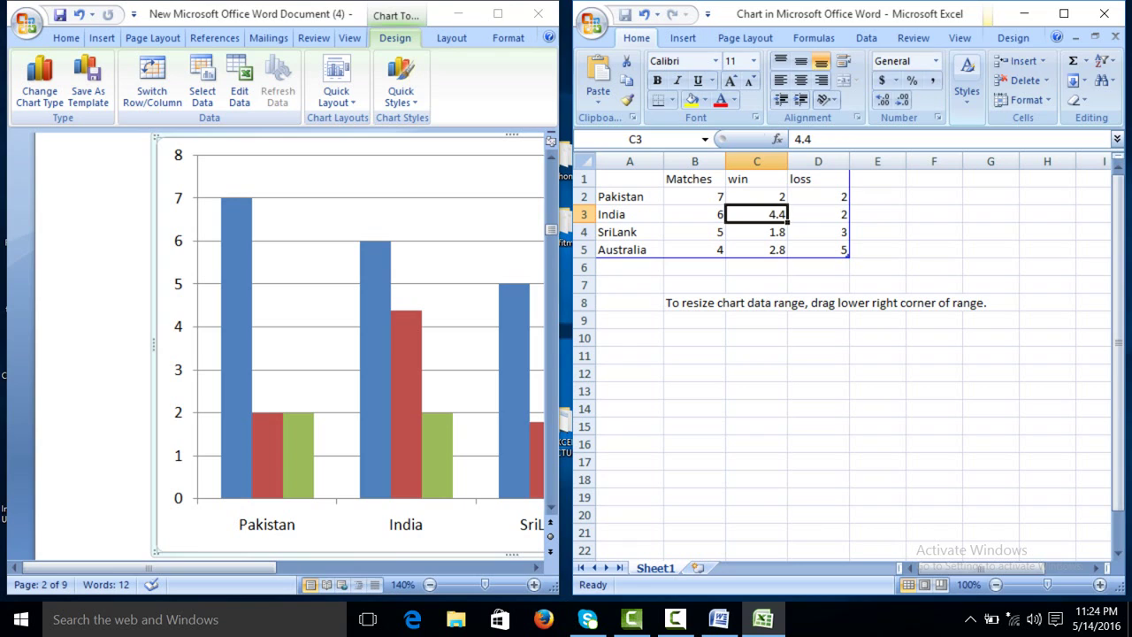
pyautogui.write('3')
pyautogui.press('Return')
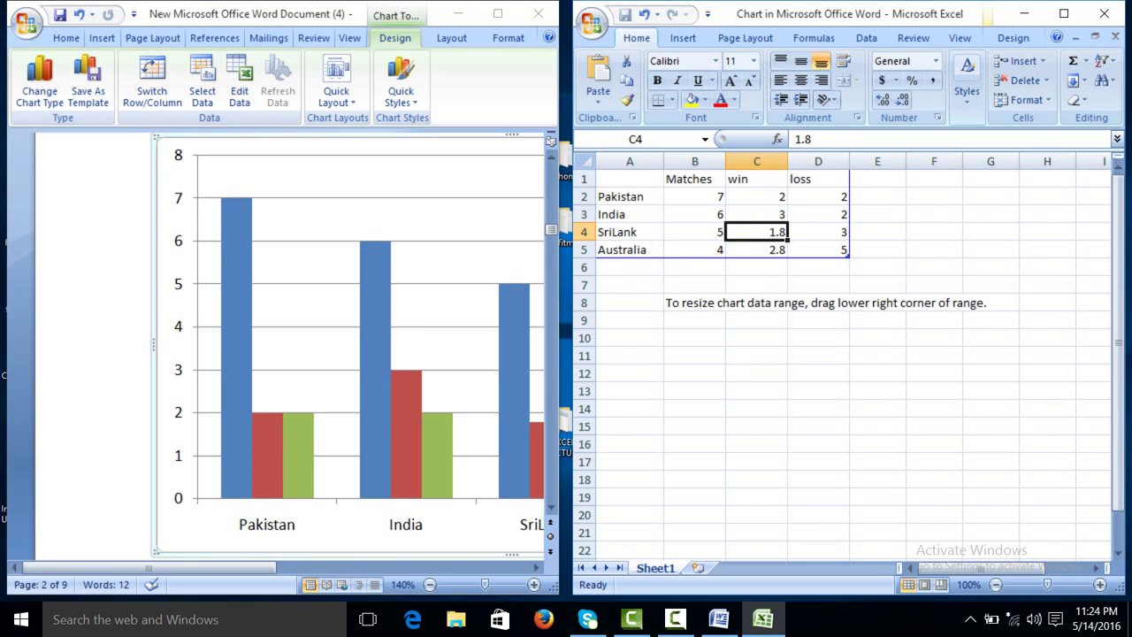
pyautogui.write('4')
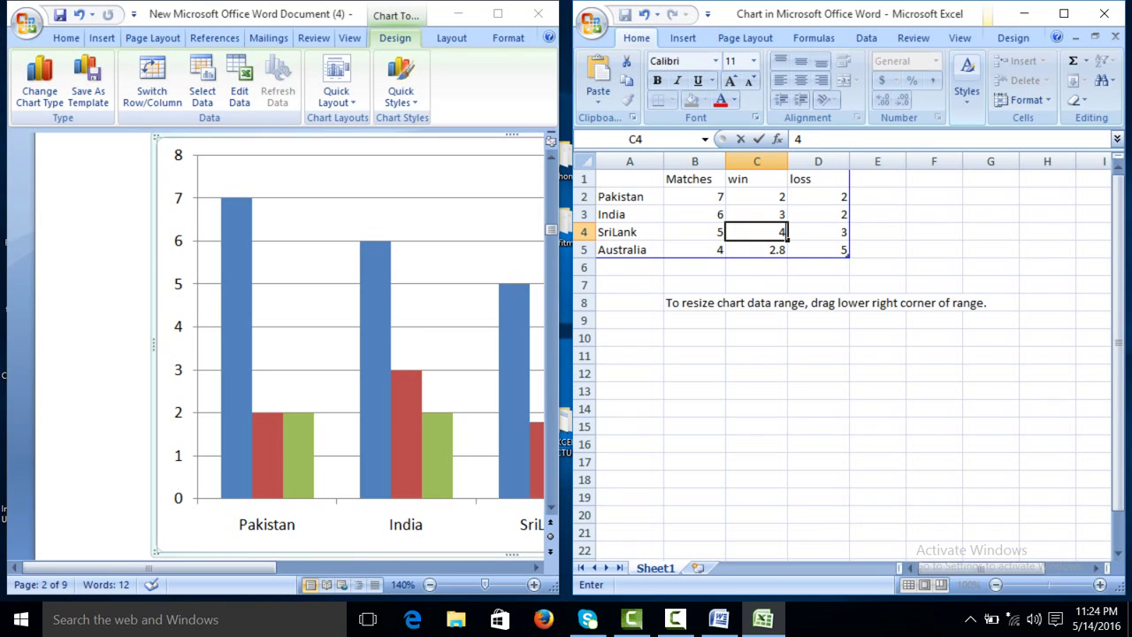
pyautogui.press('Return')
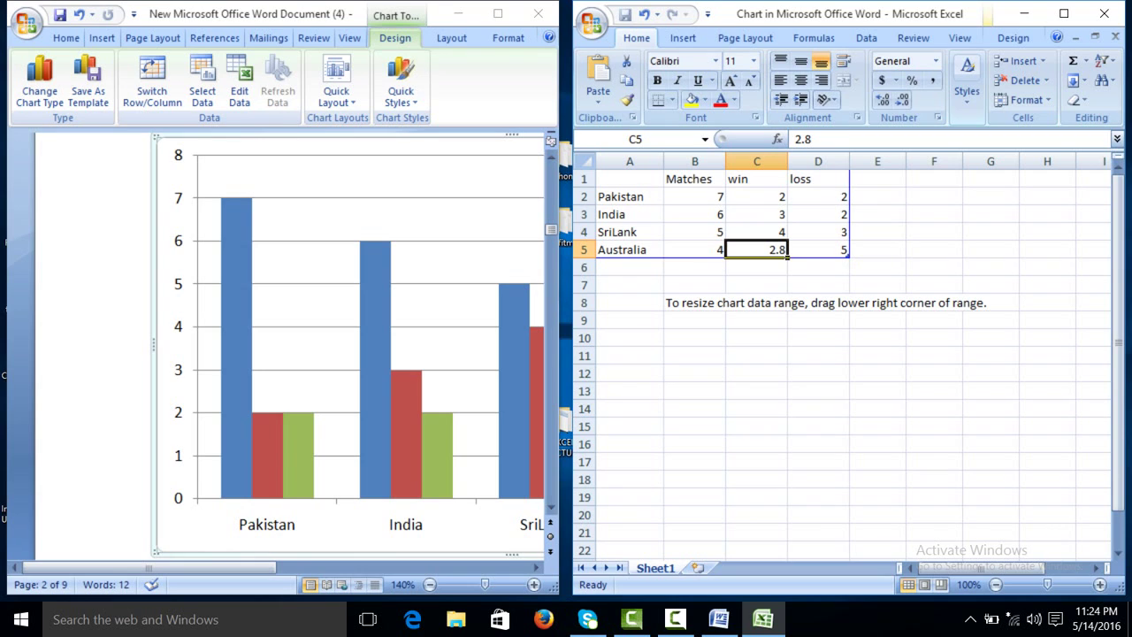
pyautogui.write('2')
pyautogui.press('Return')
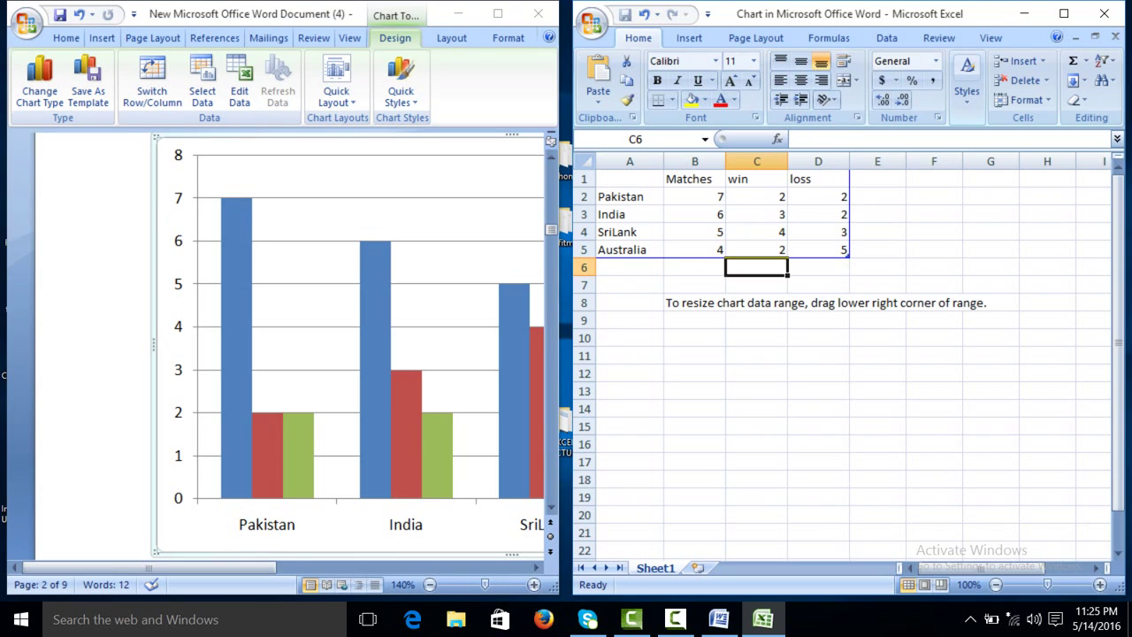
# Set the loss values to 4, 3, 1 and 2 for Pakistan, India, SriLank and Australia, and close the Excel data sheet.
pyautogui.press('Right')
pyautogui.press('Up')
pyautogui.press('Up')
pyautogui.press('Up')
pyautogui.press('Up')
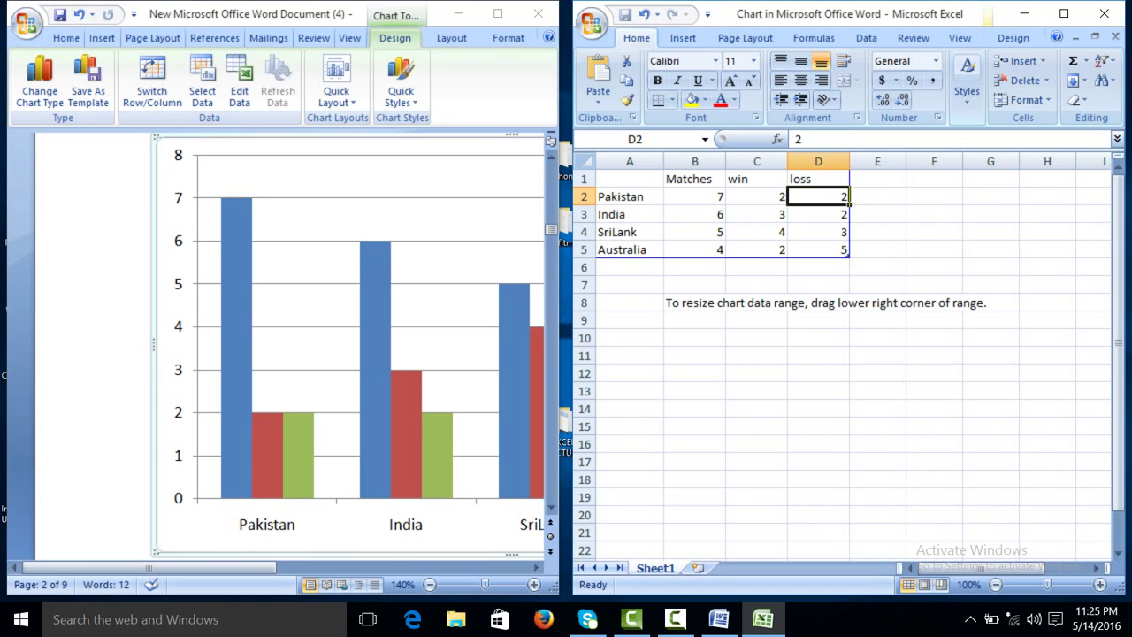
pyautogui.write('4')
pyautogui.press('Return')
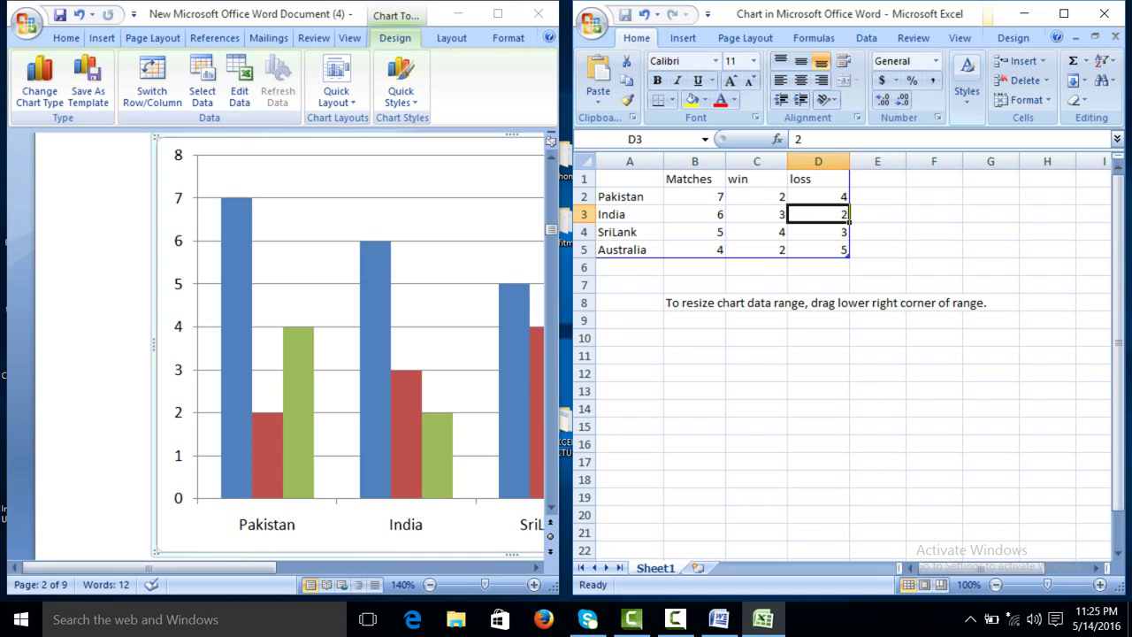
pyautogui.write('3')
pyautogui.press('Return')
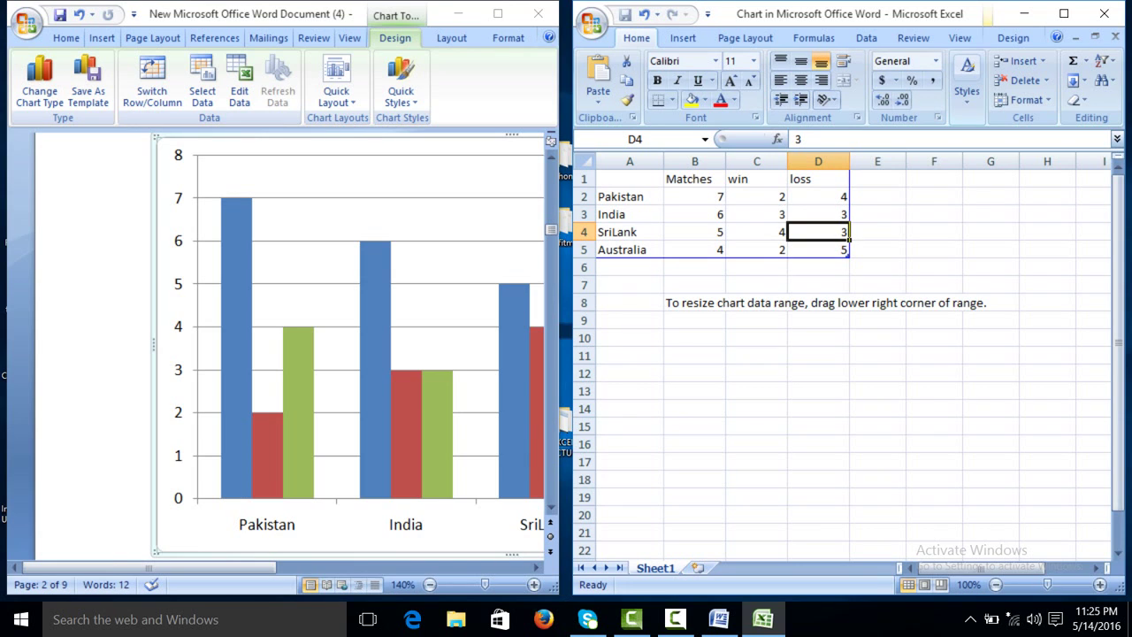
pyautogui.write('1')
pyautogui.press('Return')
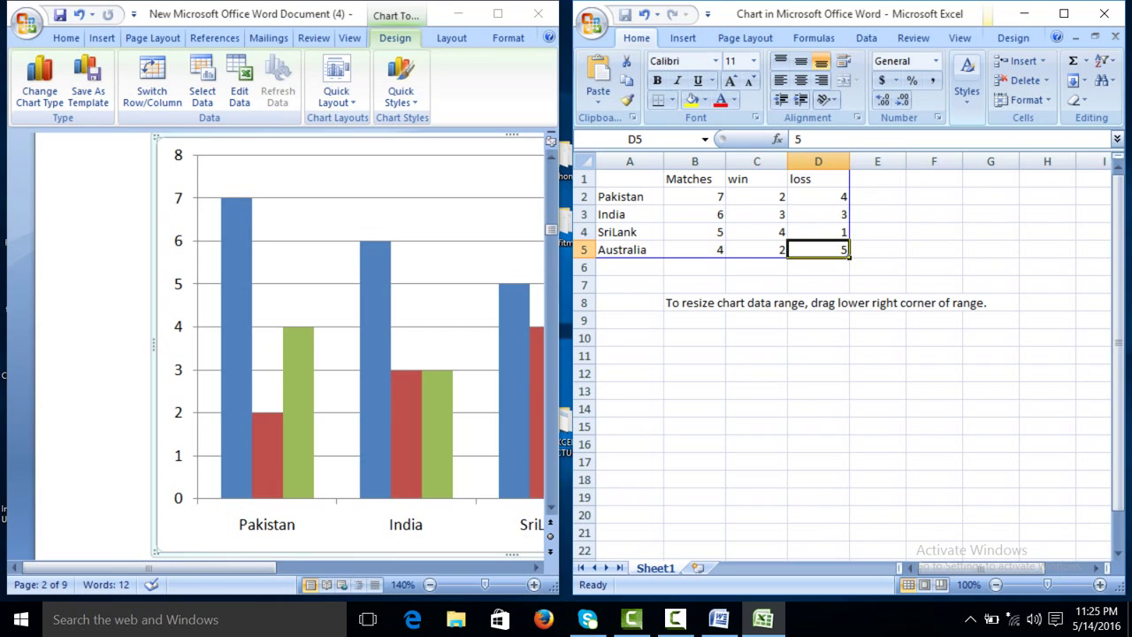
pyautogui.write('2')
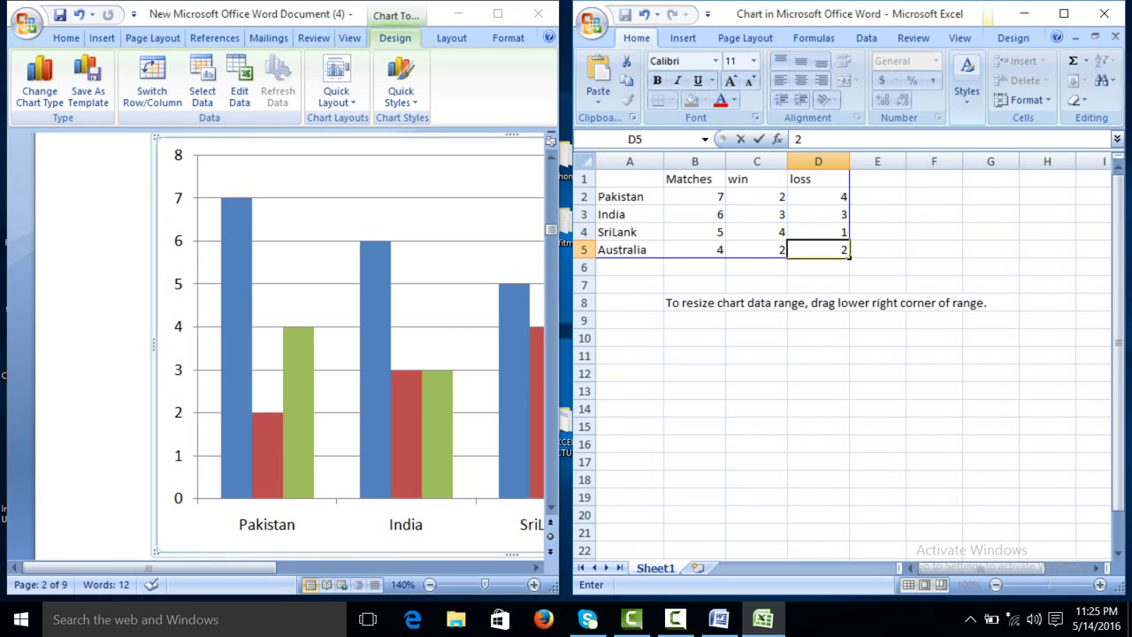
pyautogui.click(819, 355)
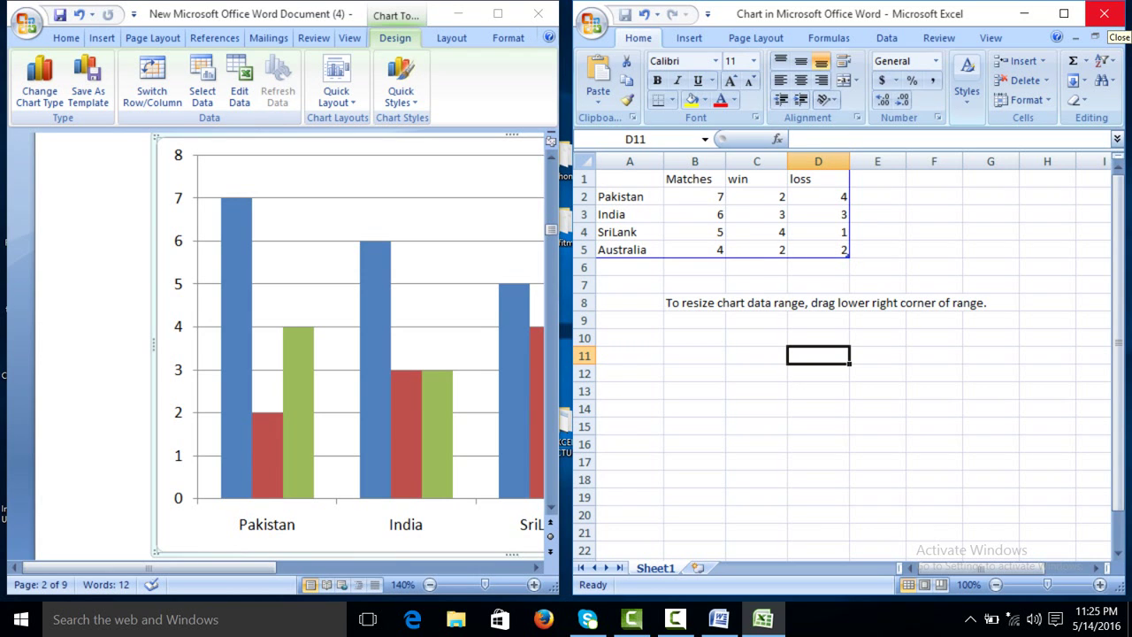
pyautogui.click(1104, 14)
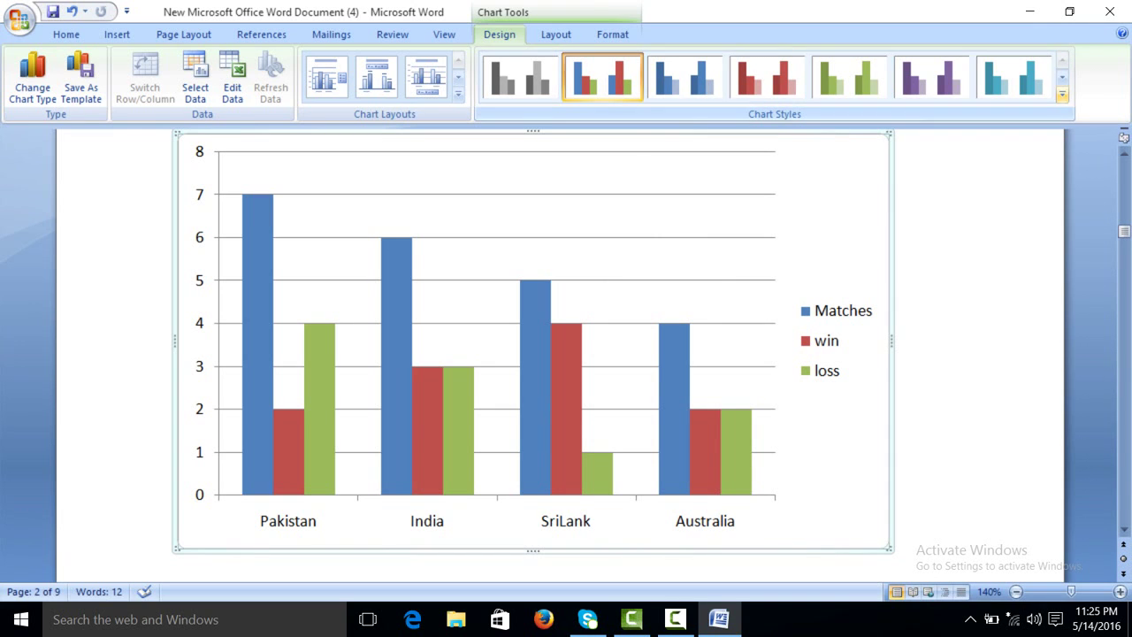
# Apply the multicolored black-background style to the chart and the layout with a title, a legend above the plot and data labels.
pyautogui.click(1063, 94)
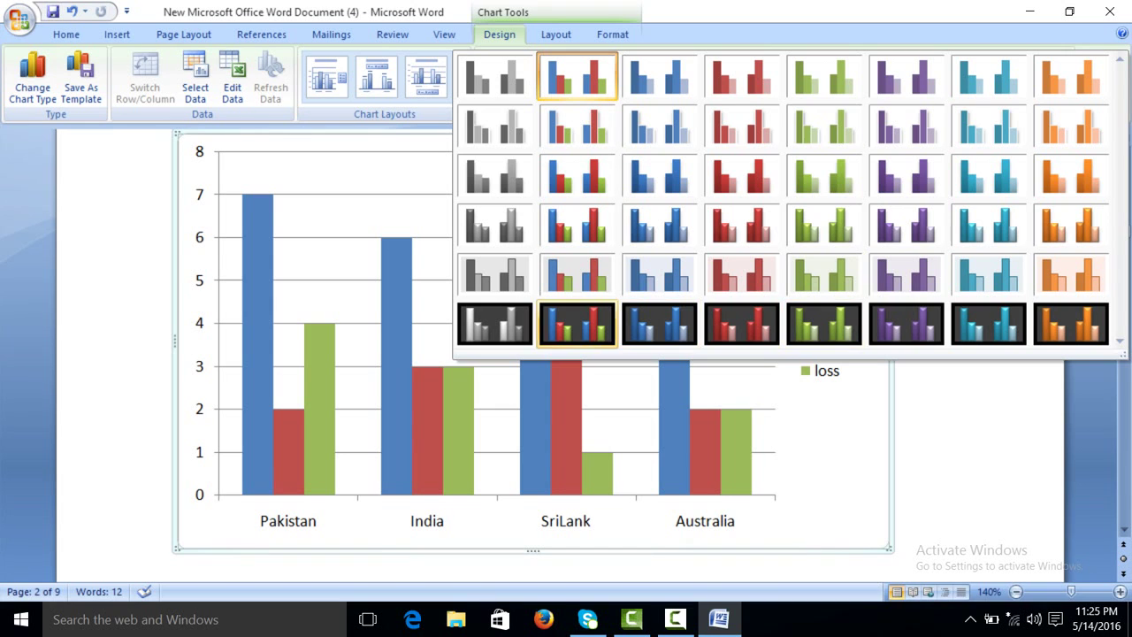
pyautogui.click(577, 323)
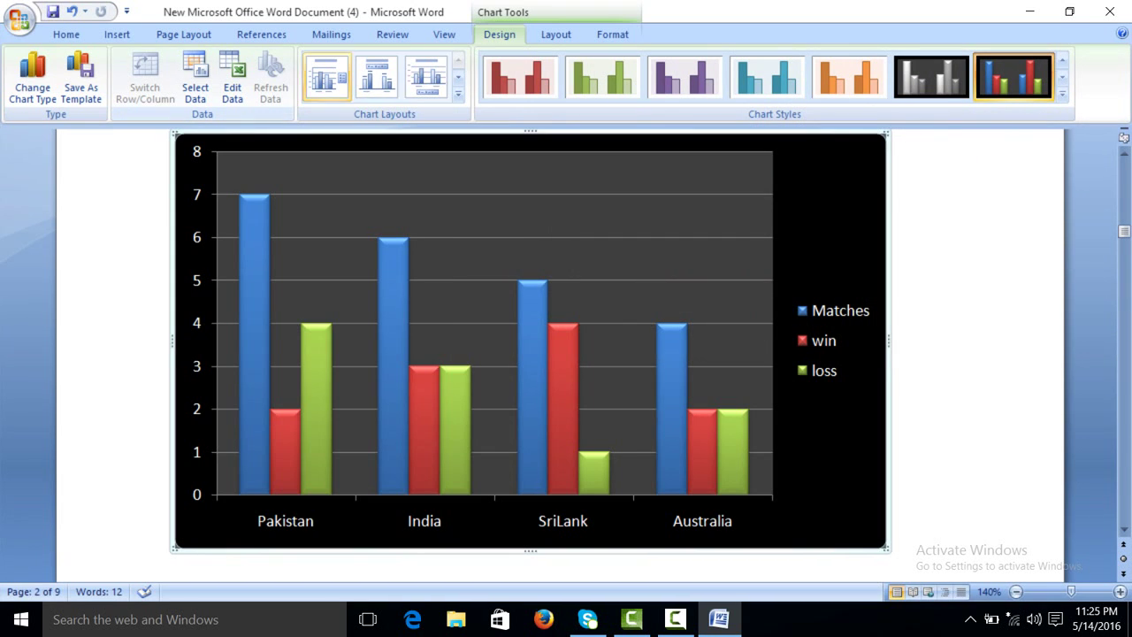
pyautogui.click(458, 93)
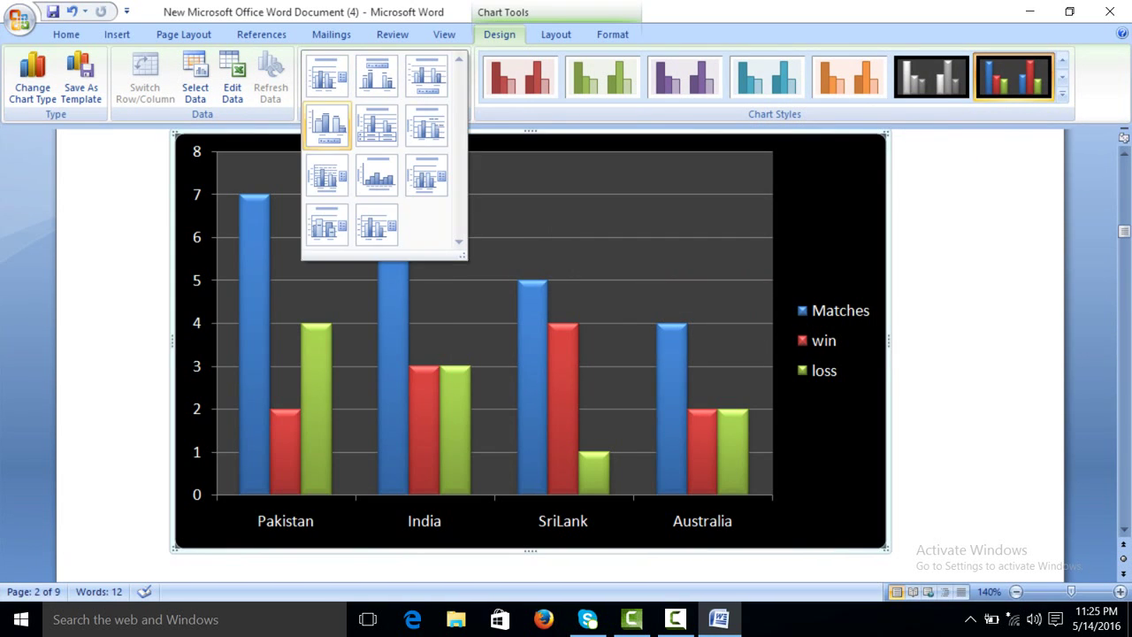
pyautogui.click(328, 76)
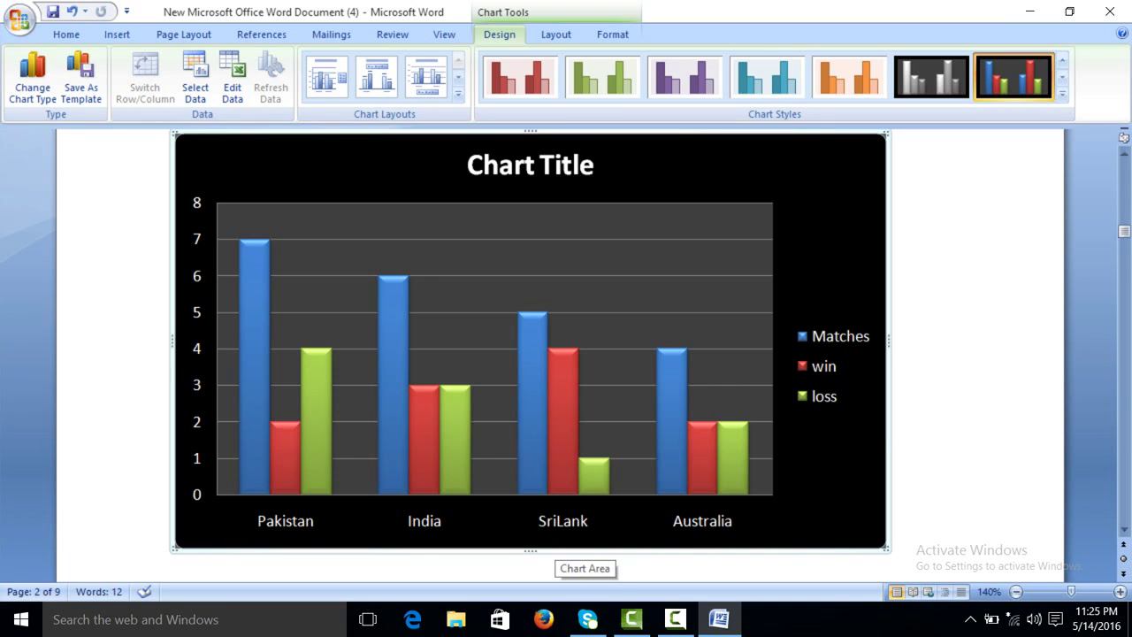
pyautogui.click(426, 76)
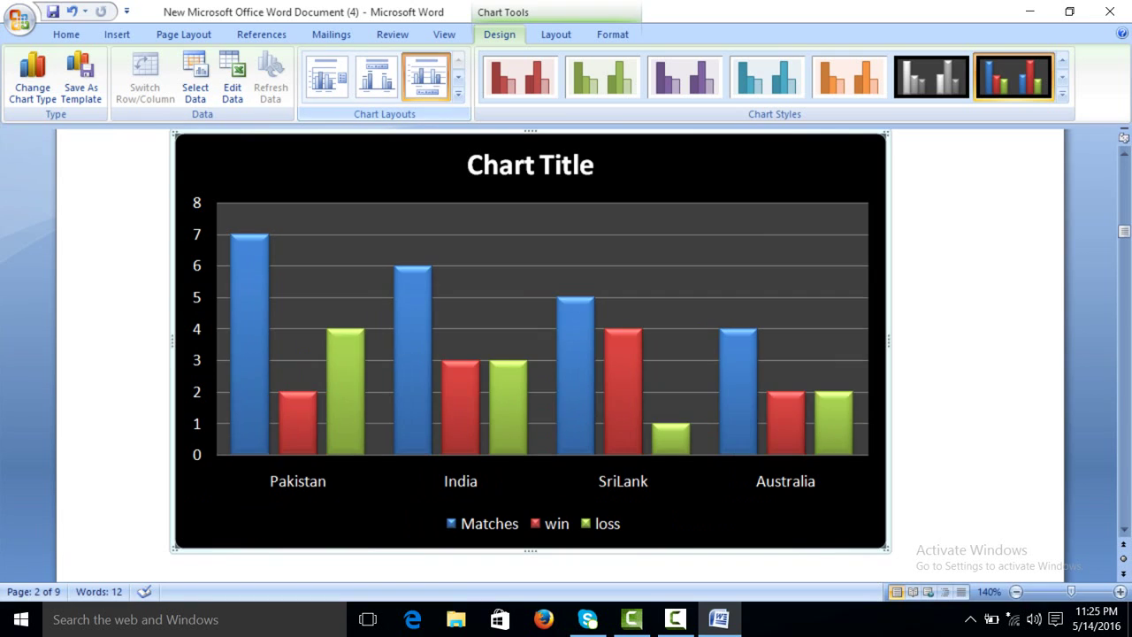
pyautogui.click(376, 76)
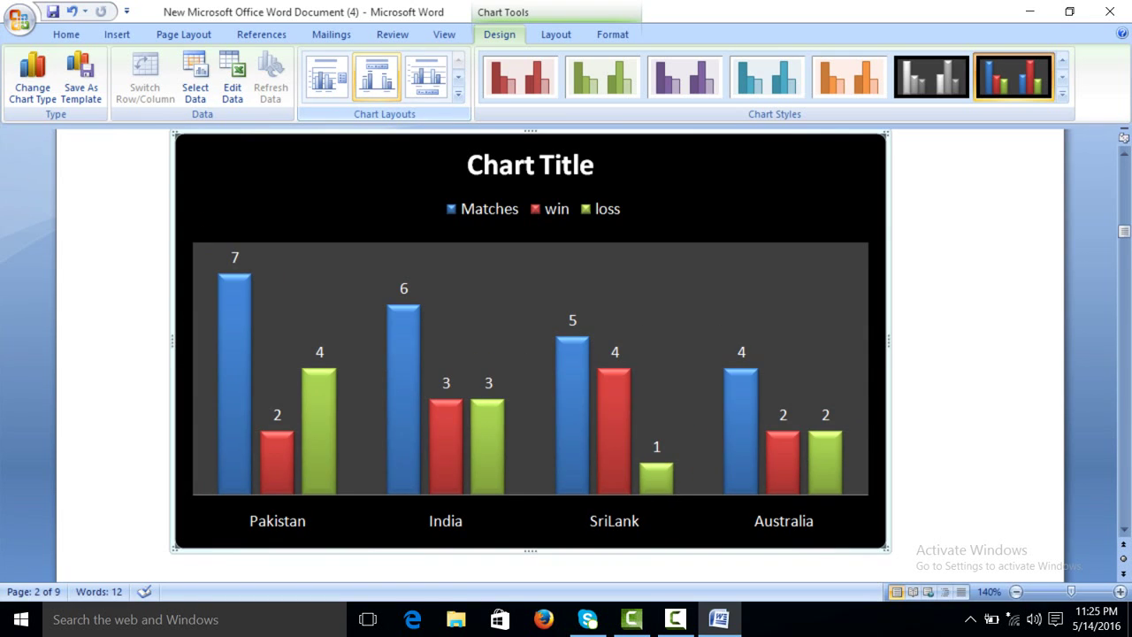
# Replace the chart's placeholder title with "IPL Cricket Series".
pyautogui.click(531, 165)
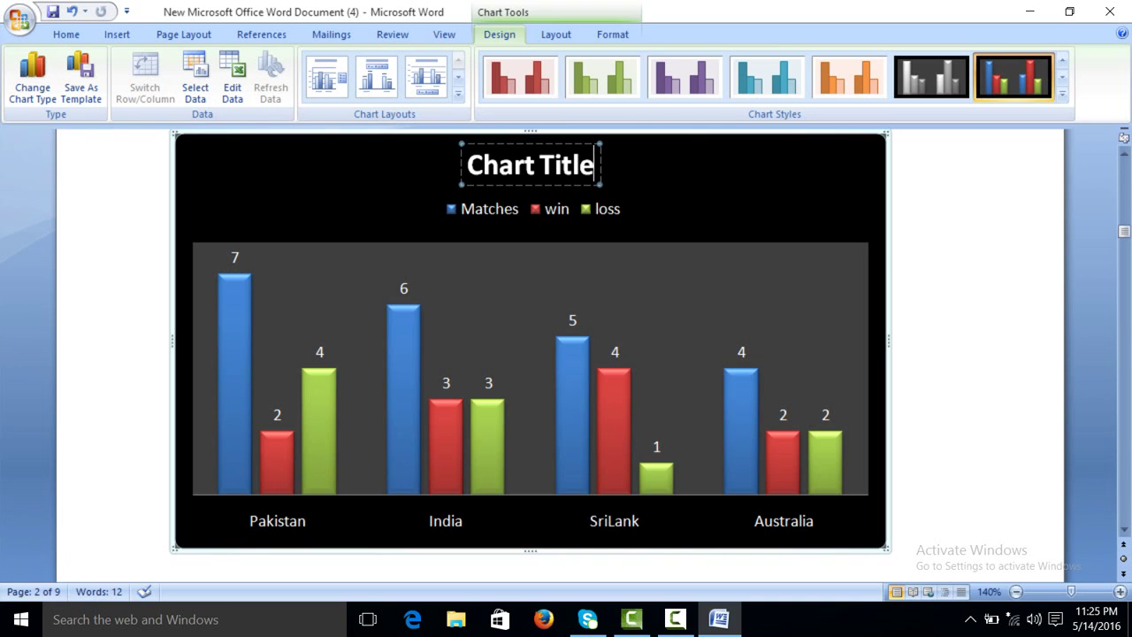
pyautogui.press('BackSpace')
pyautogui.press('BackSpace')
pyautogui.press('BackSpace')
pyautogui.press('BackSpace')
pyautogui.press('BackSpace')
pyautogui.press('BackSpace')
pyautogui.press('BackSpace')
pyautogui.press('BackSpace')
pyautogui.press('BackSpace')
pyautogui.press('BackSpace')
pyautogui.press('BackSpace')
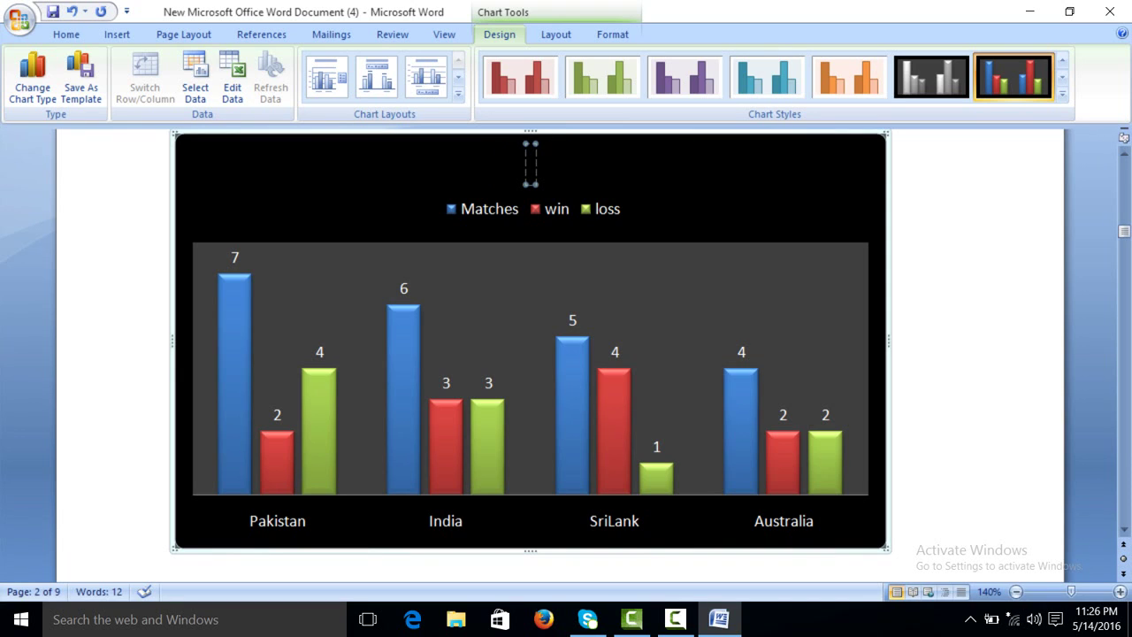
pyautogui.write('IPA')
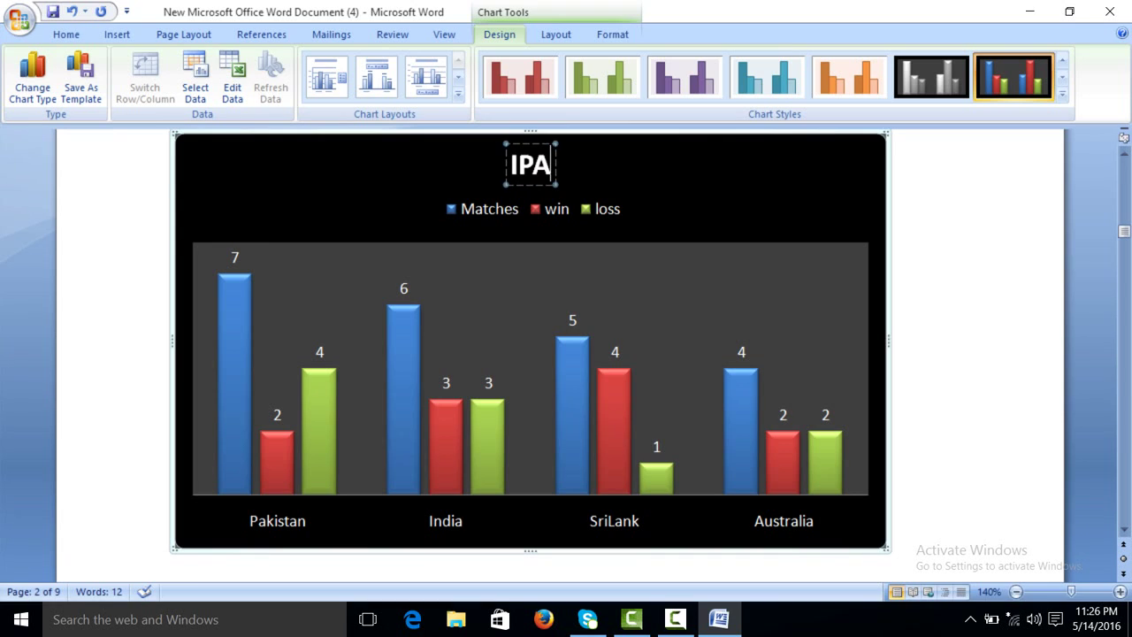
pyautogui.press('BackSpace')
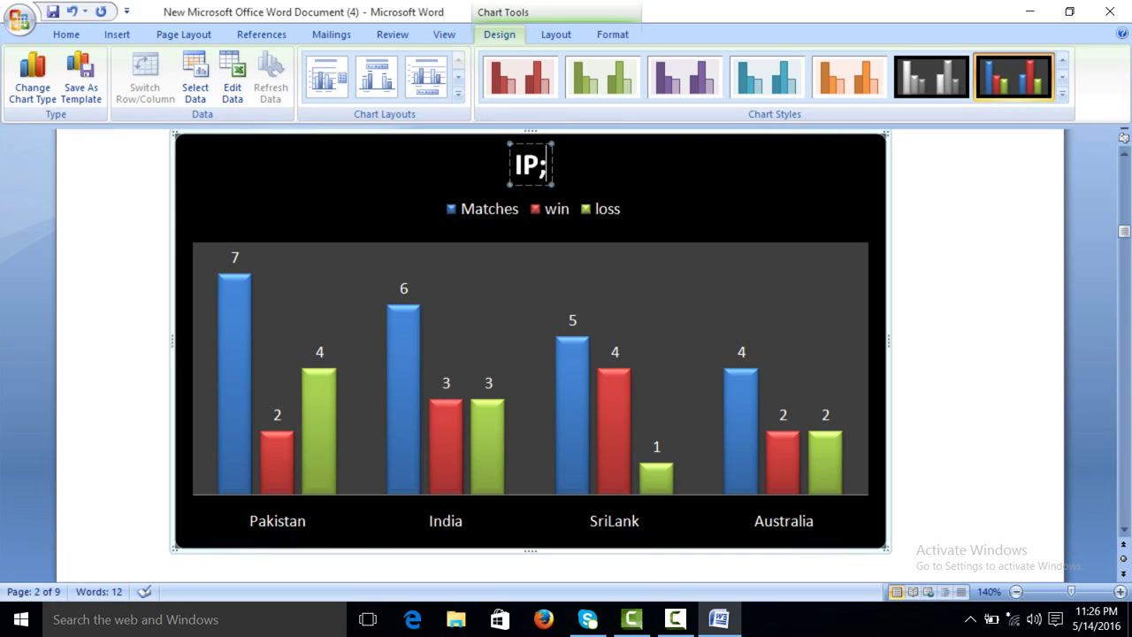
pyautogui.write('L')
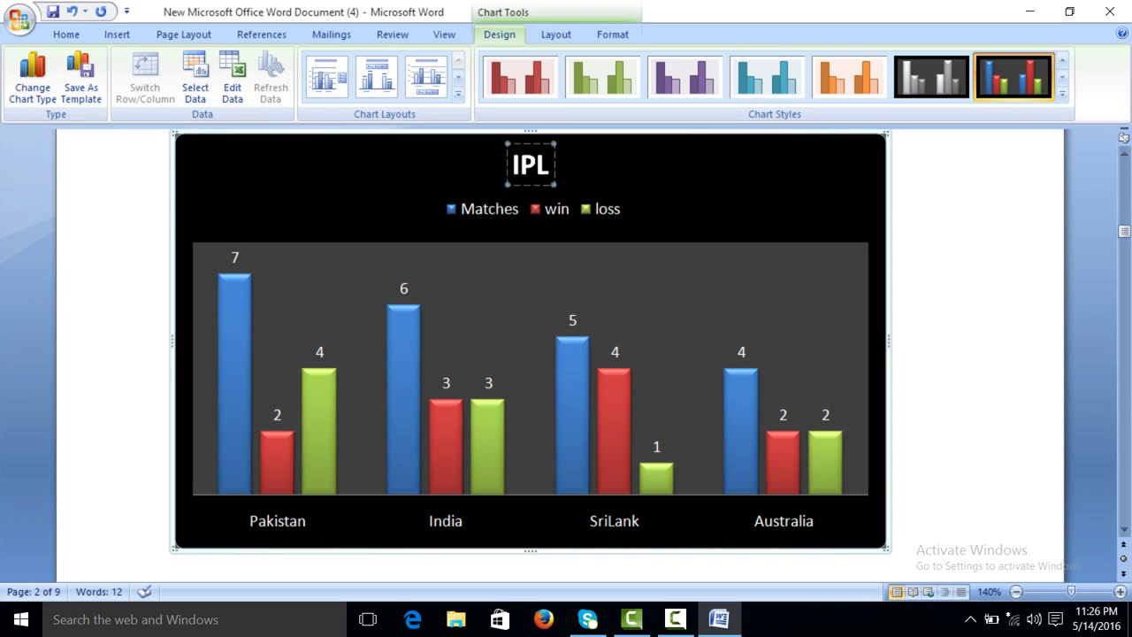
pyautogui.write(' A')
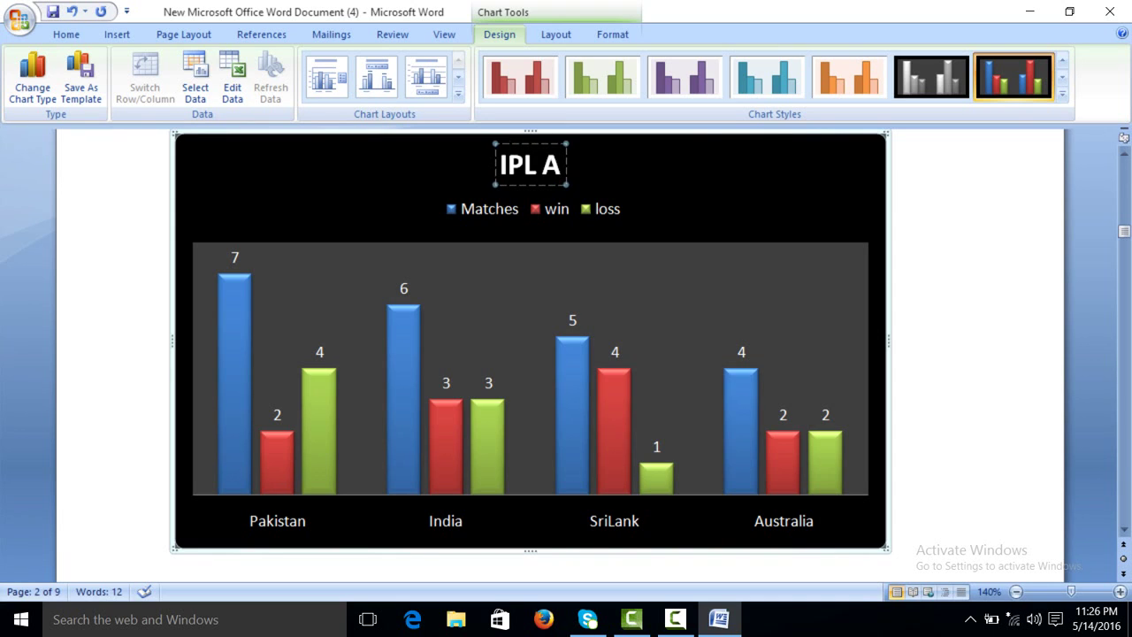
pyautogui.press('BackSpace')
pyautogui.press('BackSpace')
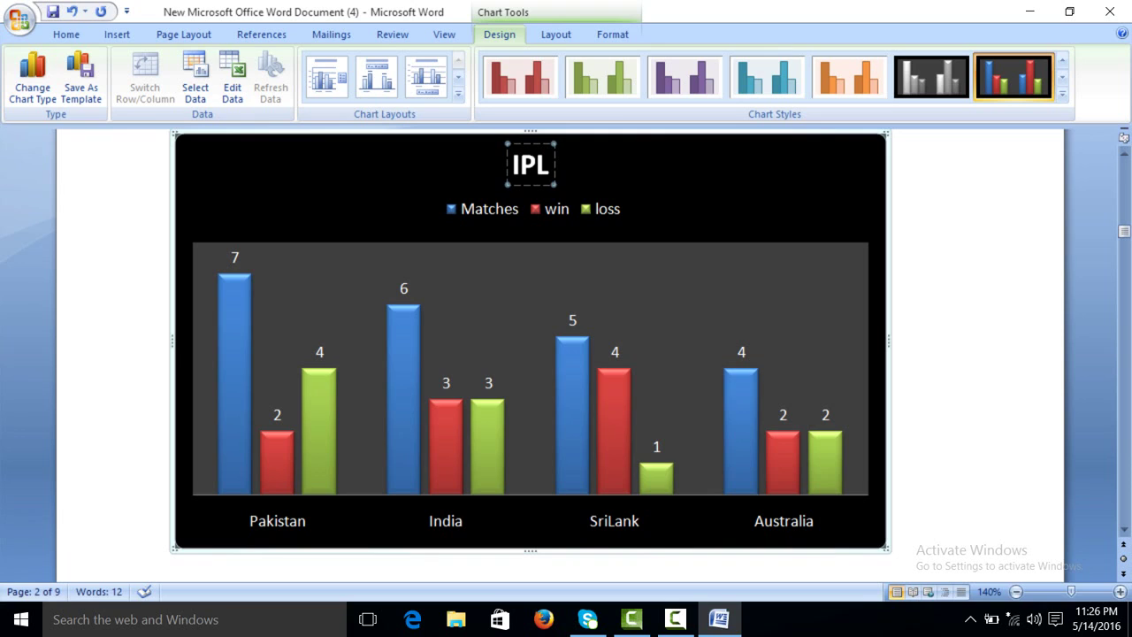
pyautogui.write('c')
pyautogui.press('BackSpace')
pyautogui.write('Cricket')
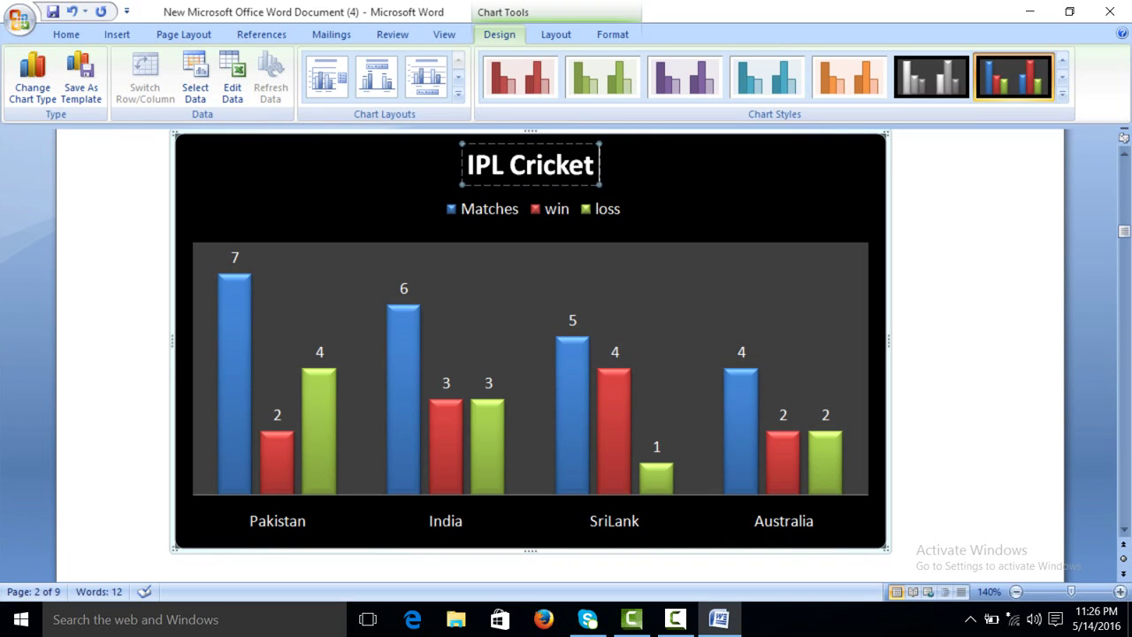
pyautogui.write(' Series')
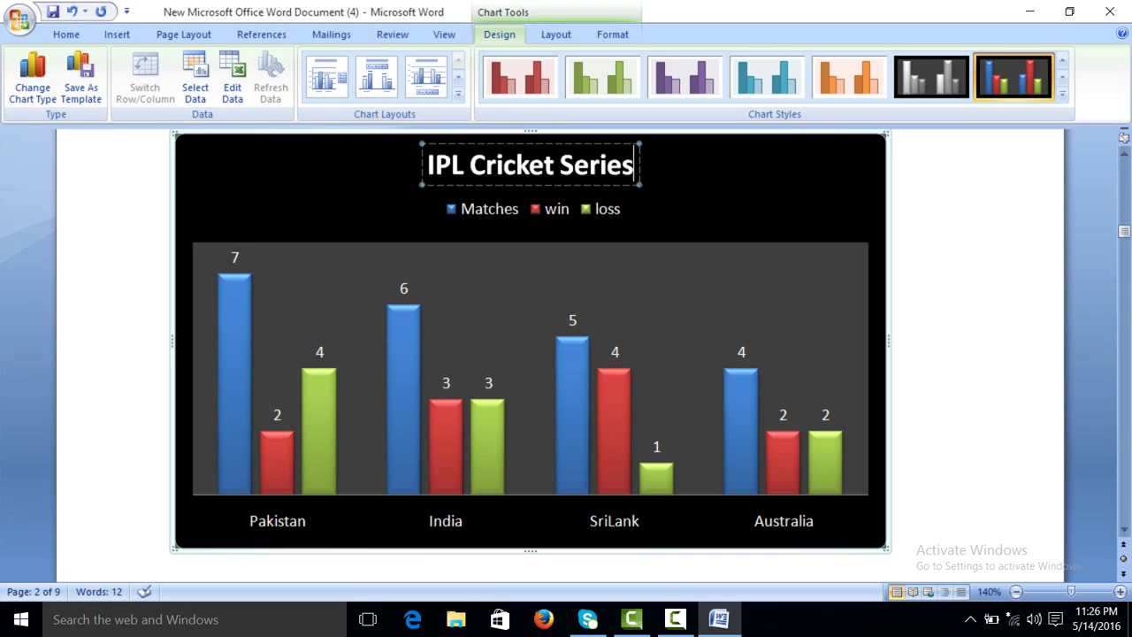
pyautogui.press('Escape')
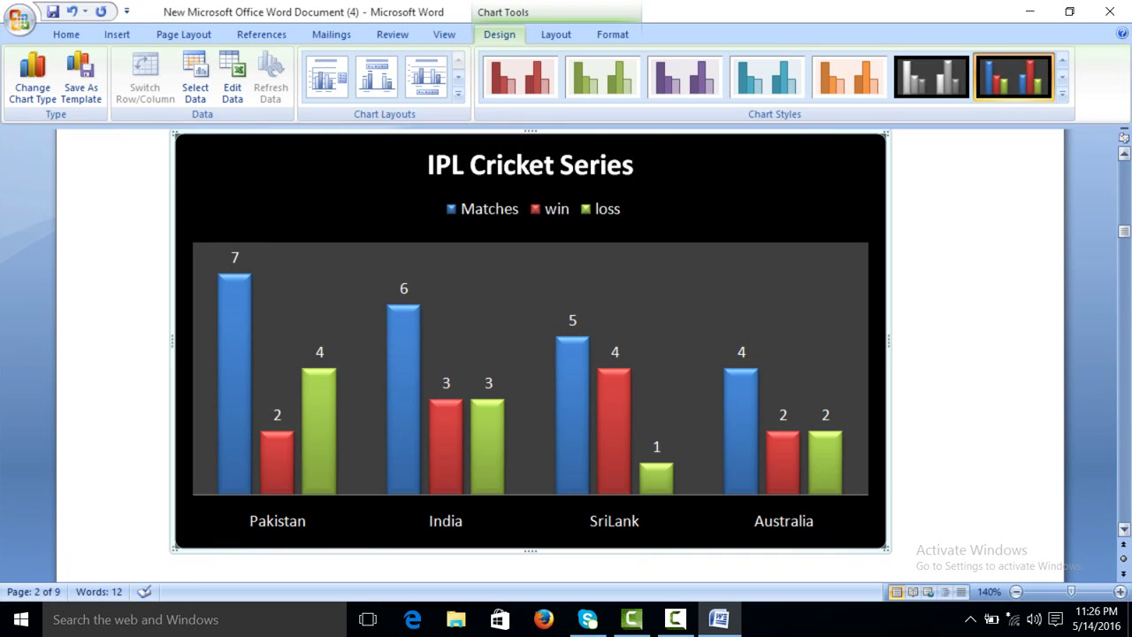
# Deselect the chart and add a new empty paragraph directly after it.
pyautogui.click(117, 33)
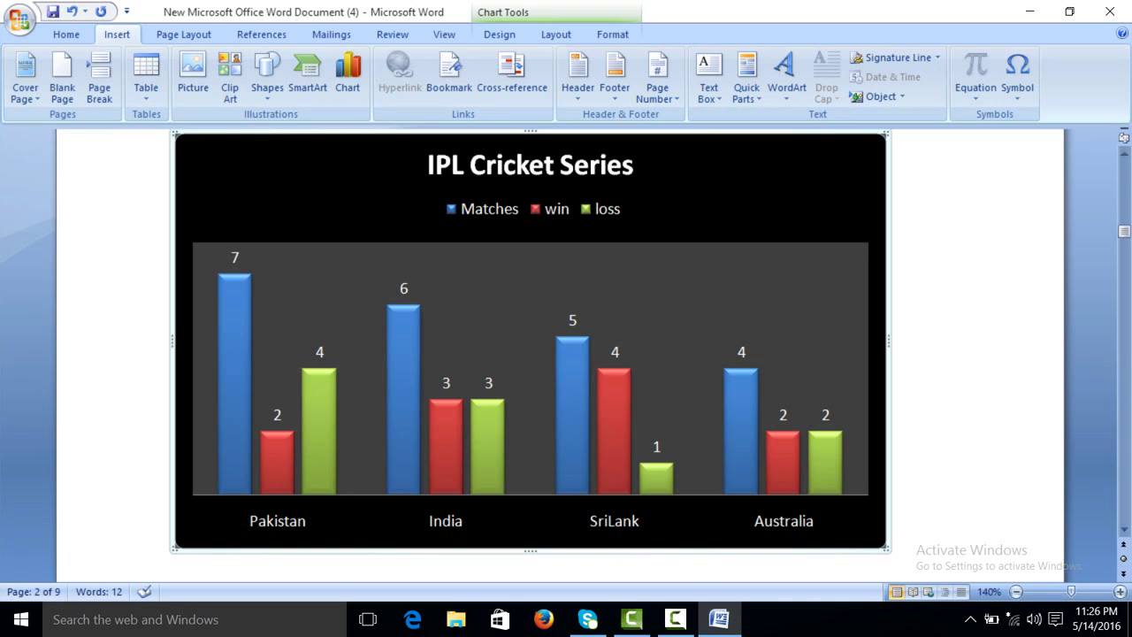
pyautogui.click(898, 539)
pyautogui.press('Return')
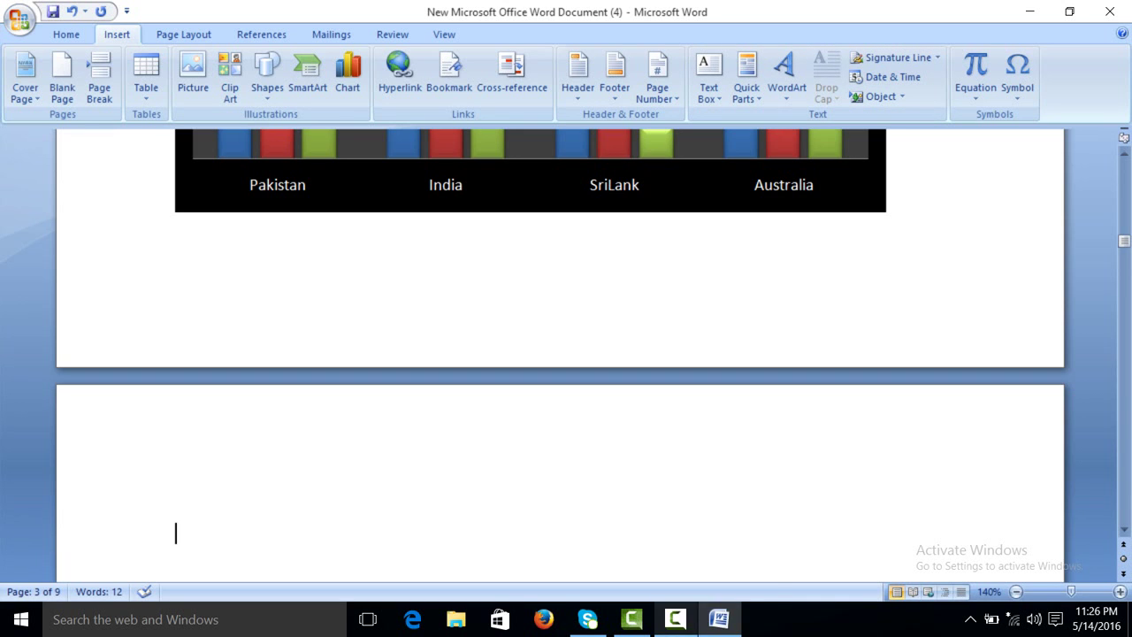
pyautogui.moveTo(675, 619)
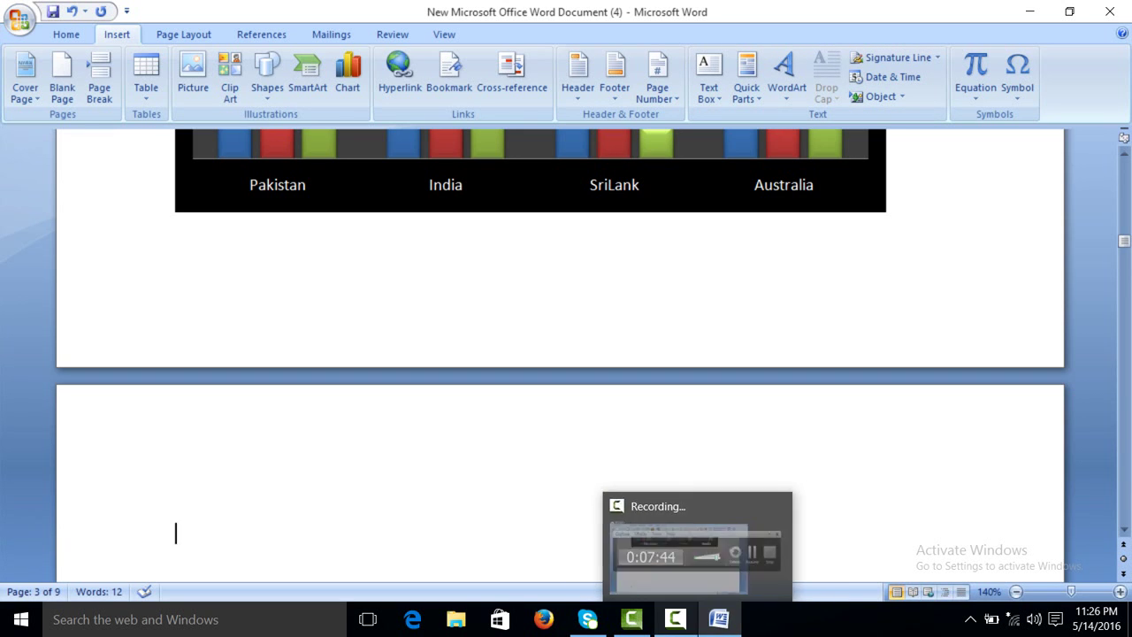
pyautogui.click(675, 619)
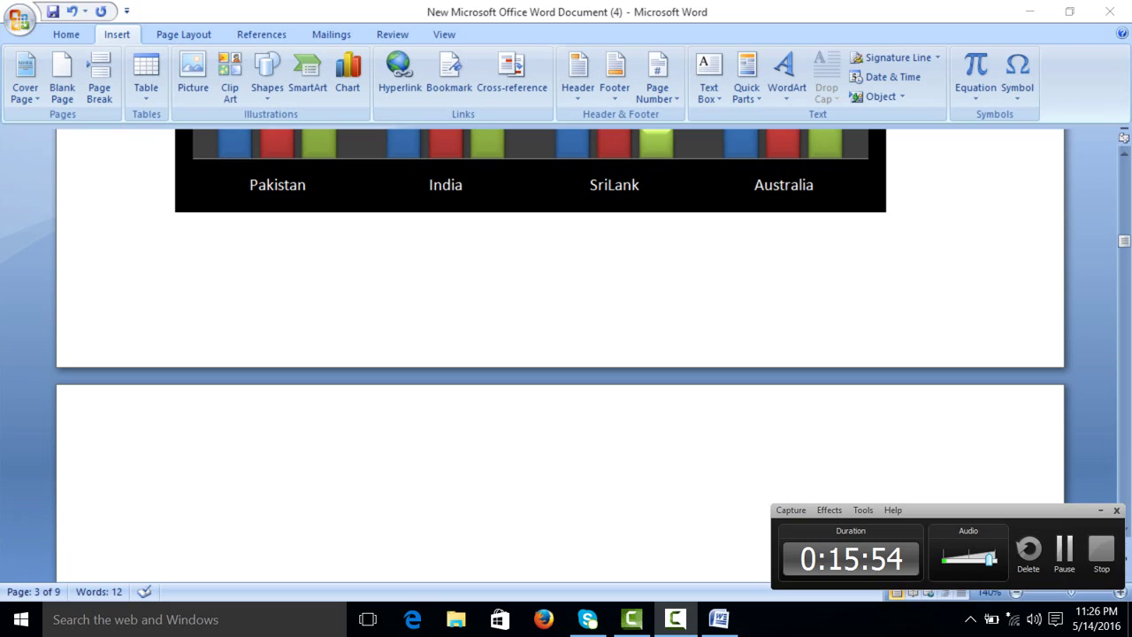
pyautogui.click(1064, 553)
pyautogui.press('F9')
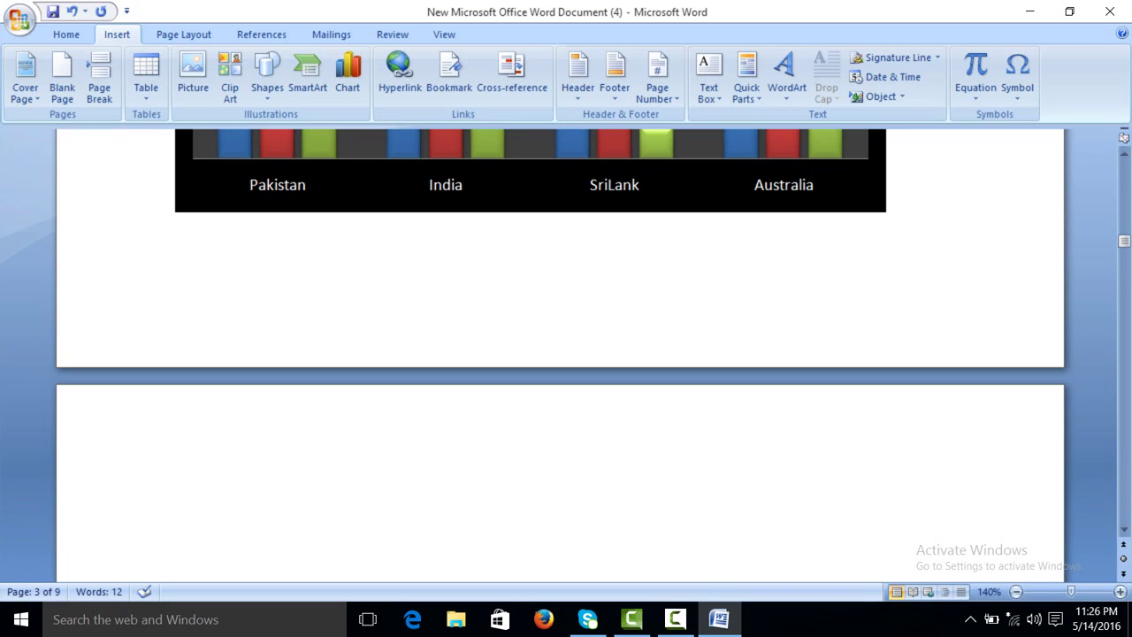